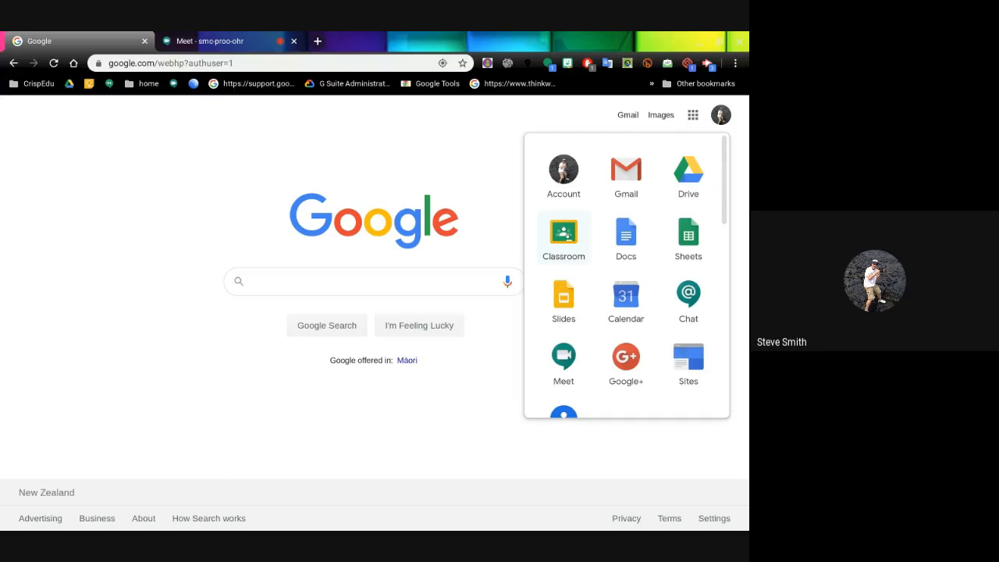
Open Google Classroom at classroom.google.com, switch to the other signed-in account that owns the single demo class, and close the original Classes page
click(281, 62)
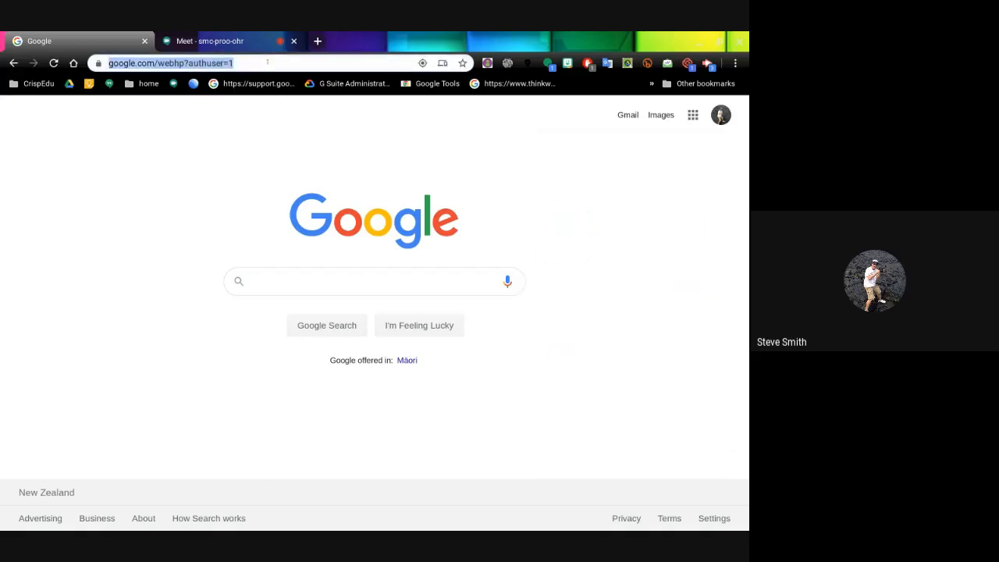
text(classroom.)
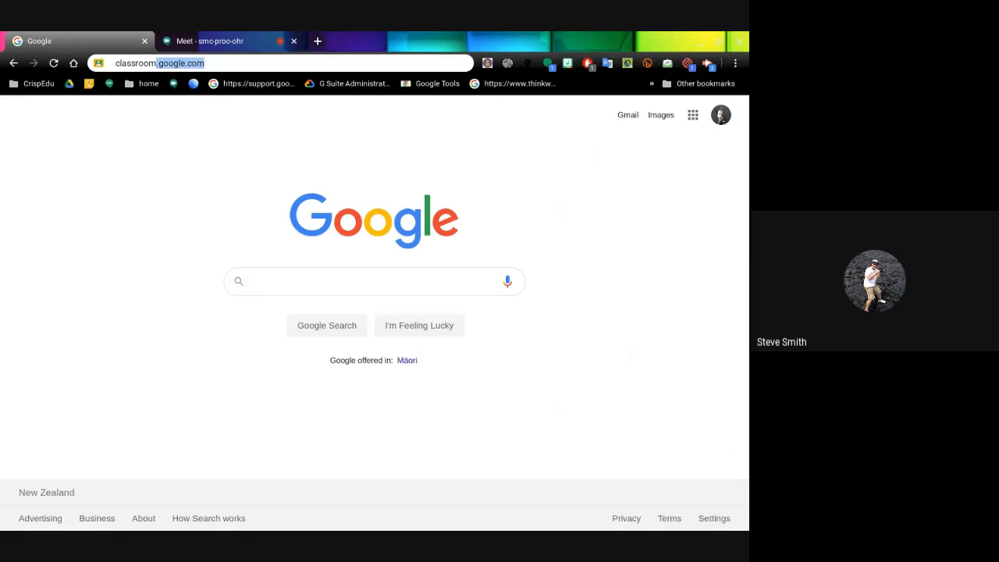
key(Return)
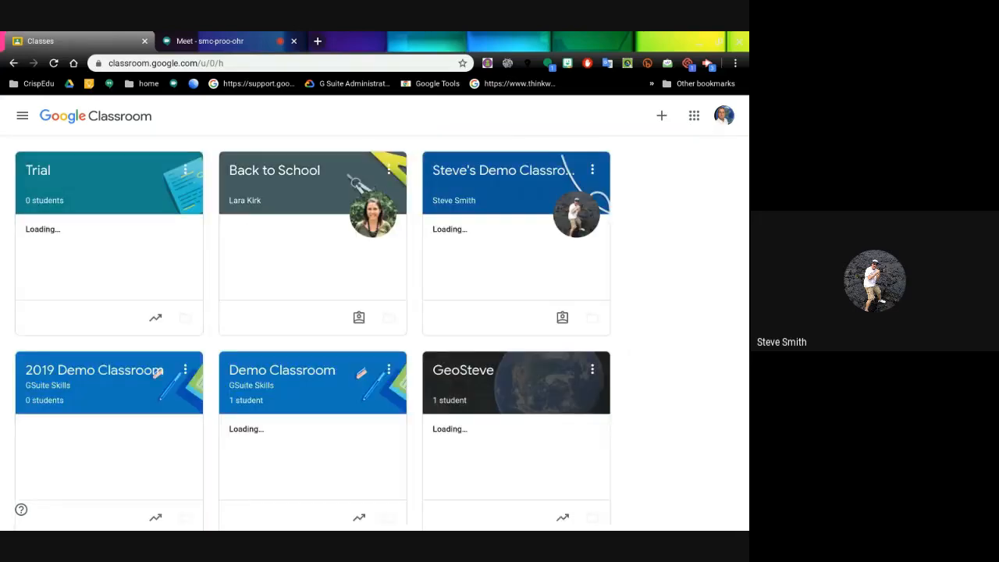
click(723, 116)
click(597, 300)
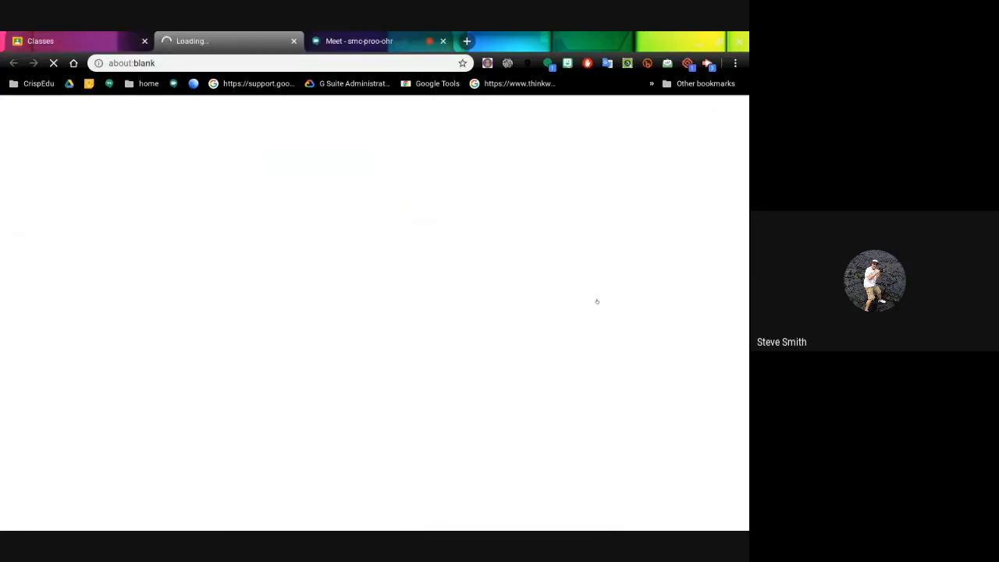
click(144, 42)
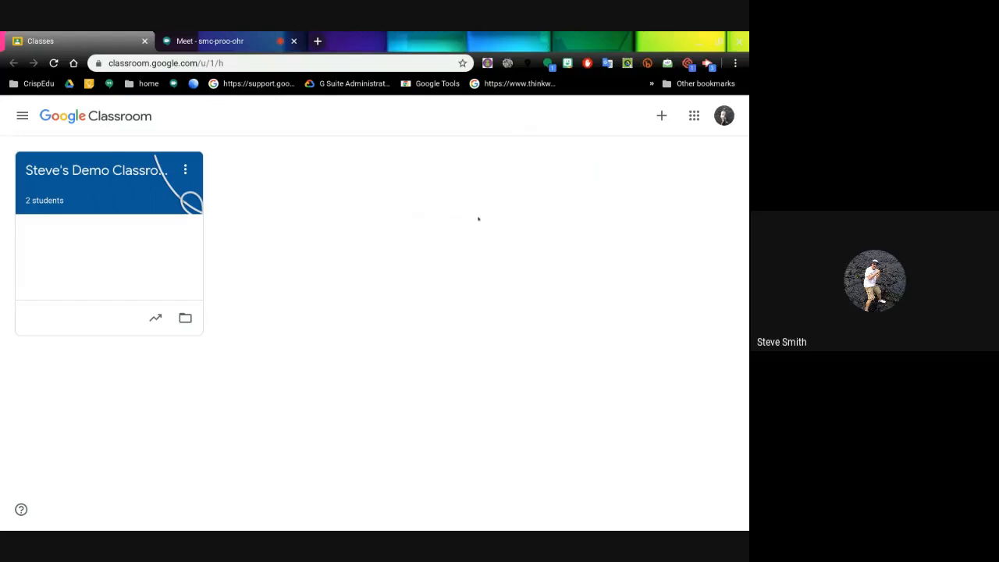
Create a class named with the teacher's first name plus "demo class", subject Social Studies - Secondary and room "room34"
click(658, 120)
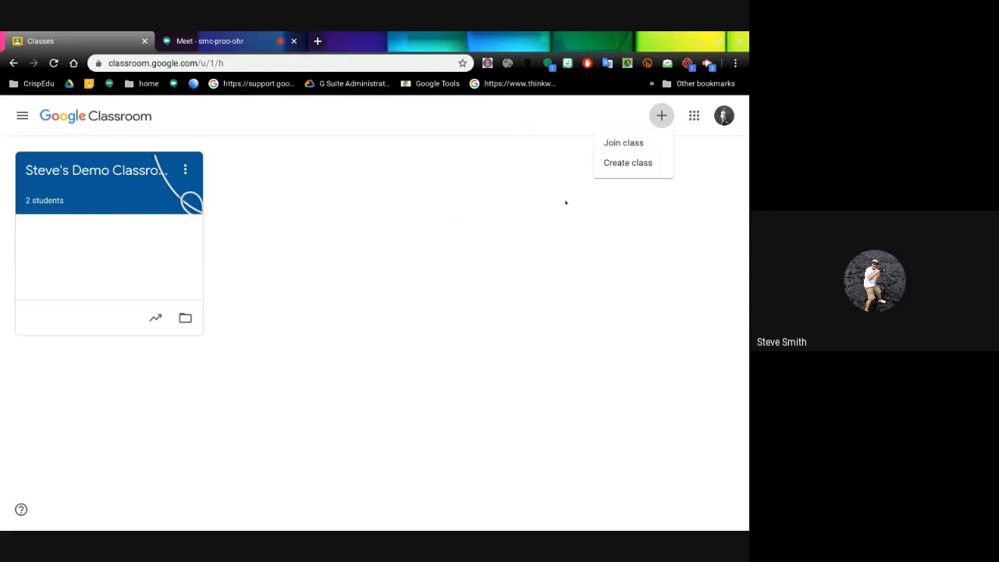
click(628, 163)
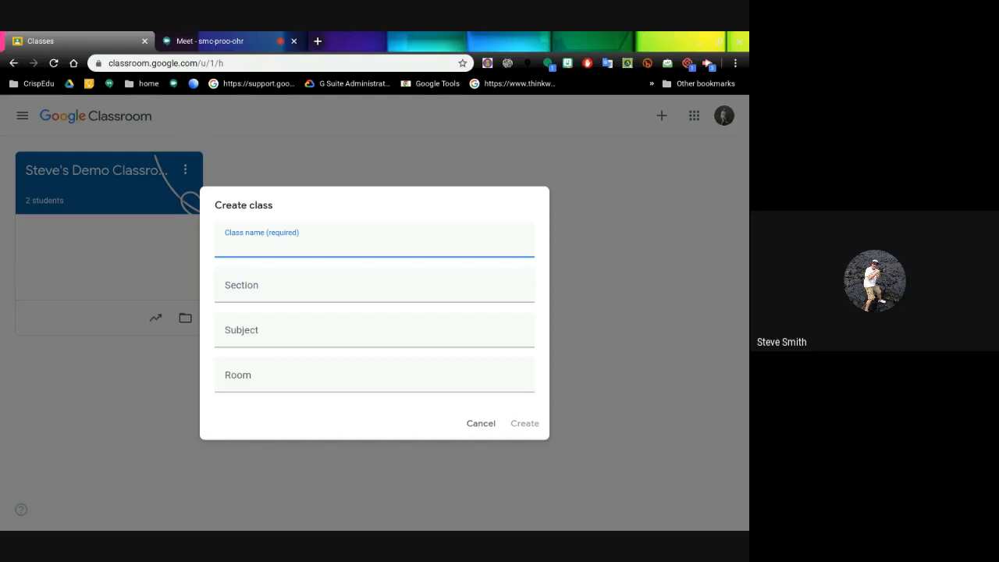
text(Steves demo )
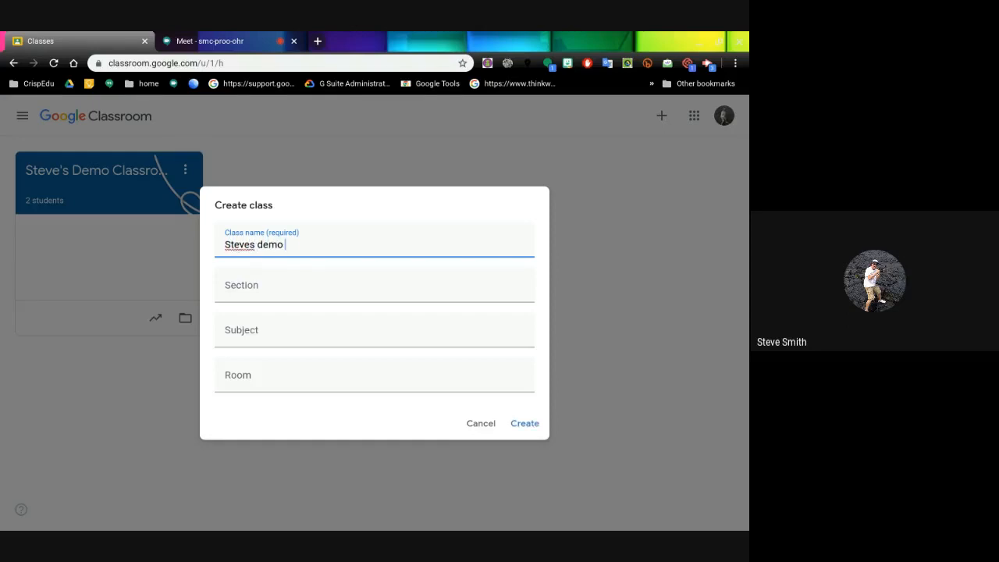
text(class)
click(256, 326)
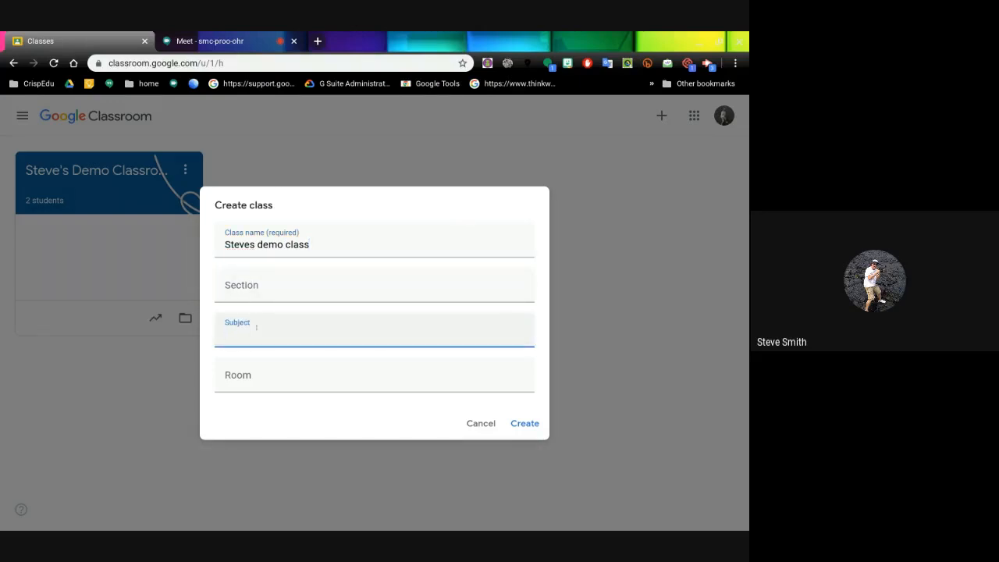
text(social)
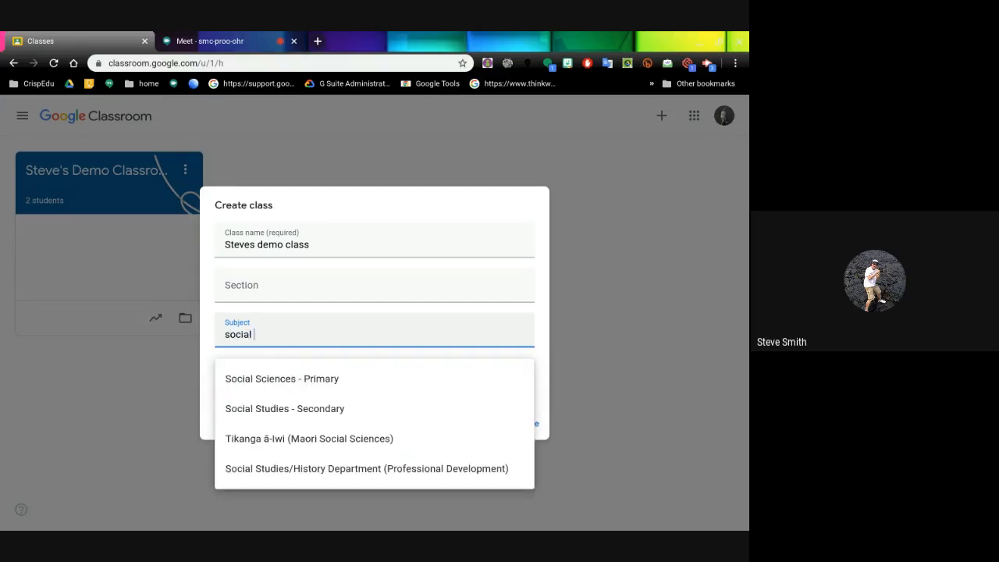
click(265, 406)
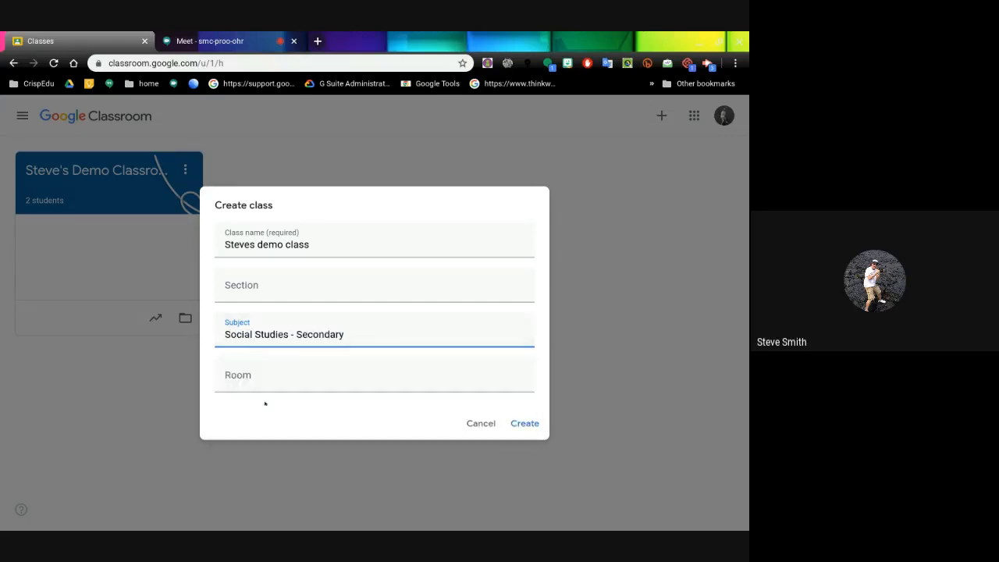
click(259, 374)
text(r)
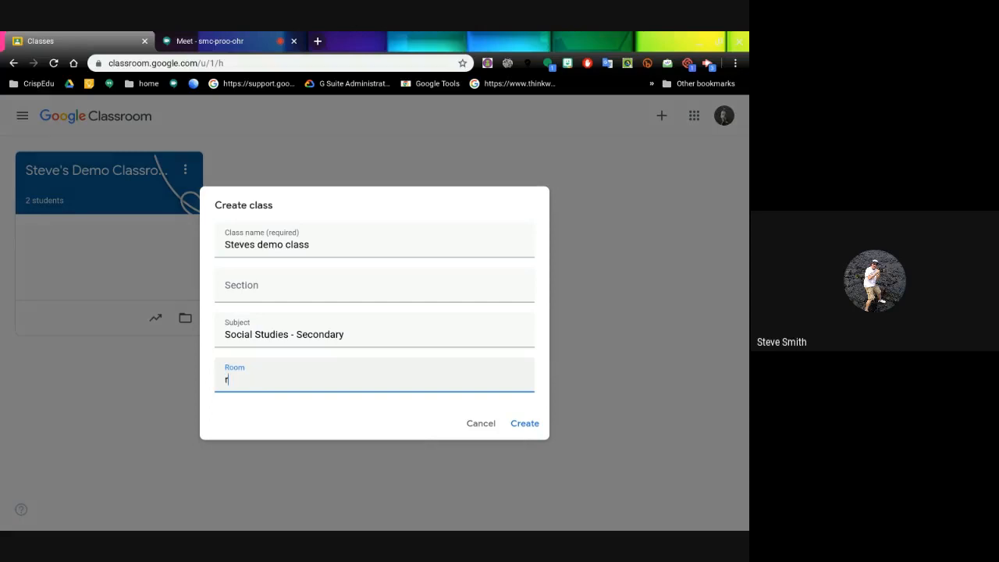
text(oom34)
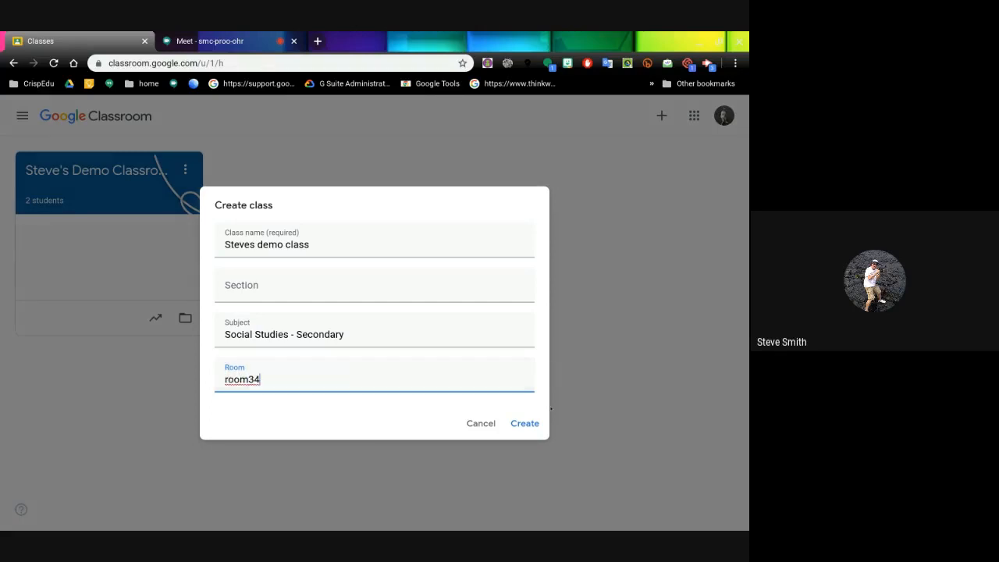
click(528, 423)
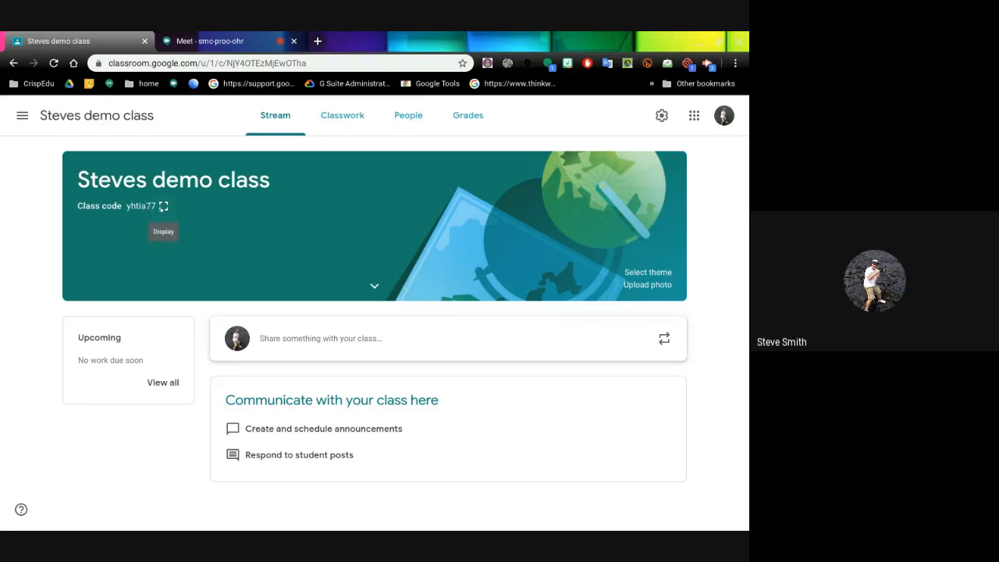
Display the class code full screen, close it, and expand the class details under the banner
click(163, 206)
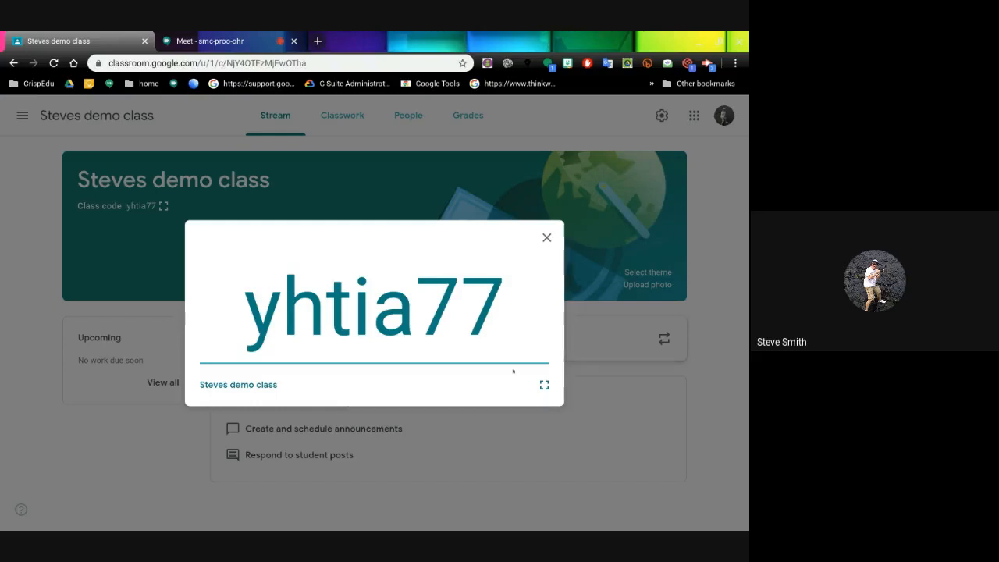
click(542, 386)
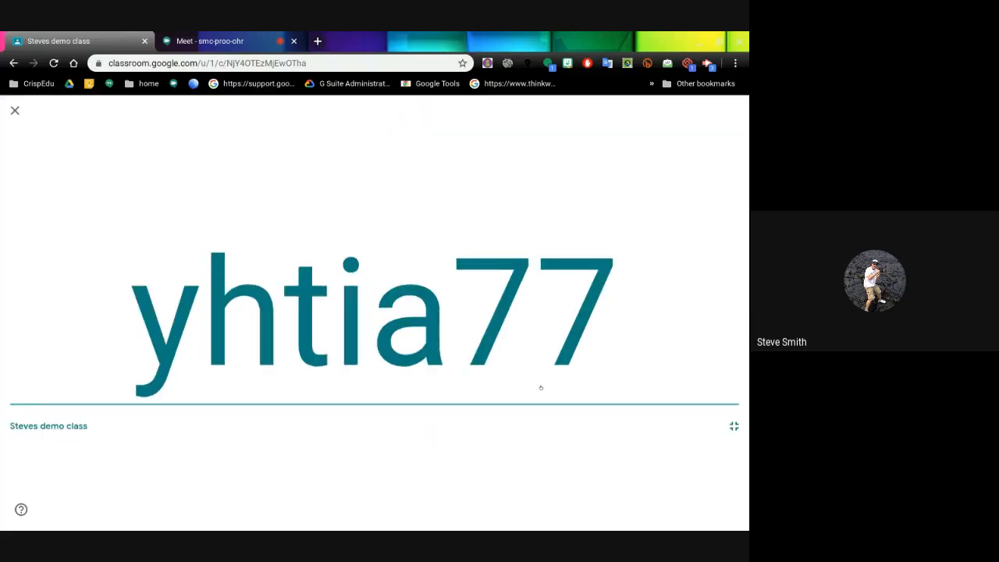
click(14, 110)
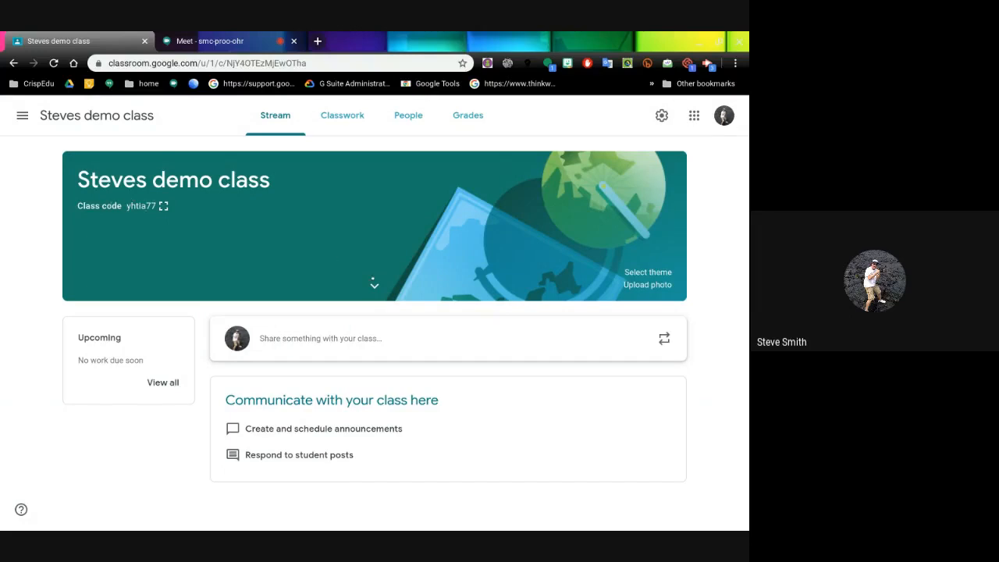
click(374, 286)
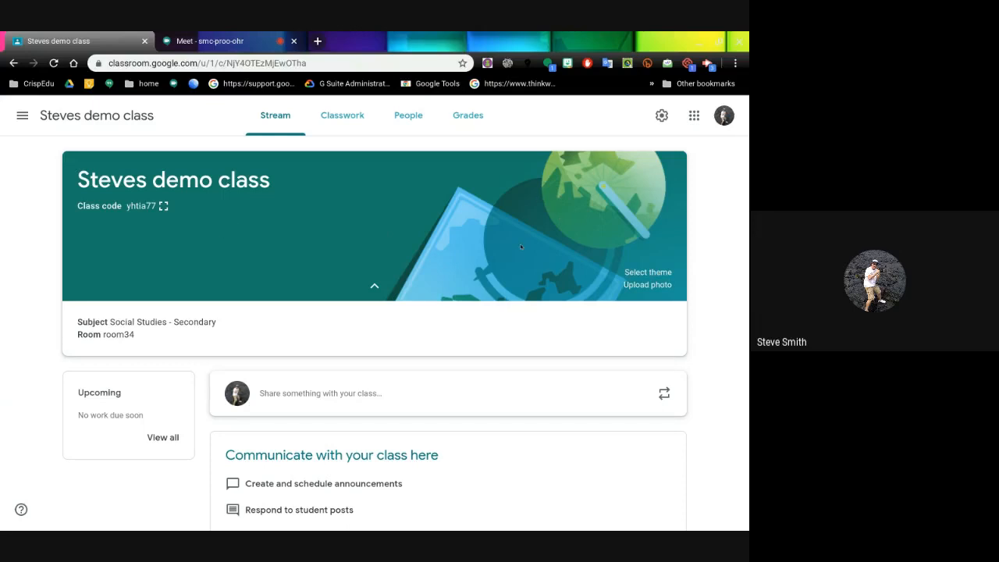
Apply the blue ship's wheel and rope image from the gallery's Other category as the class theme
click(651, 272)
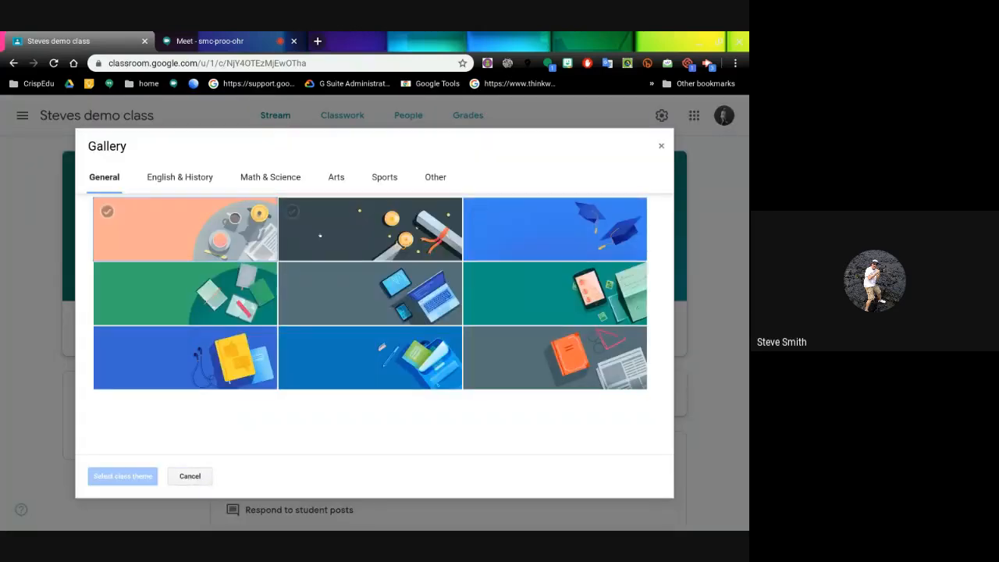
click(448, 180)
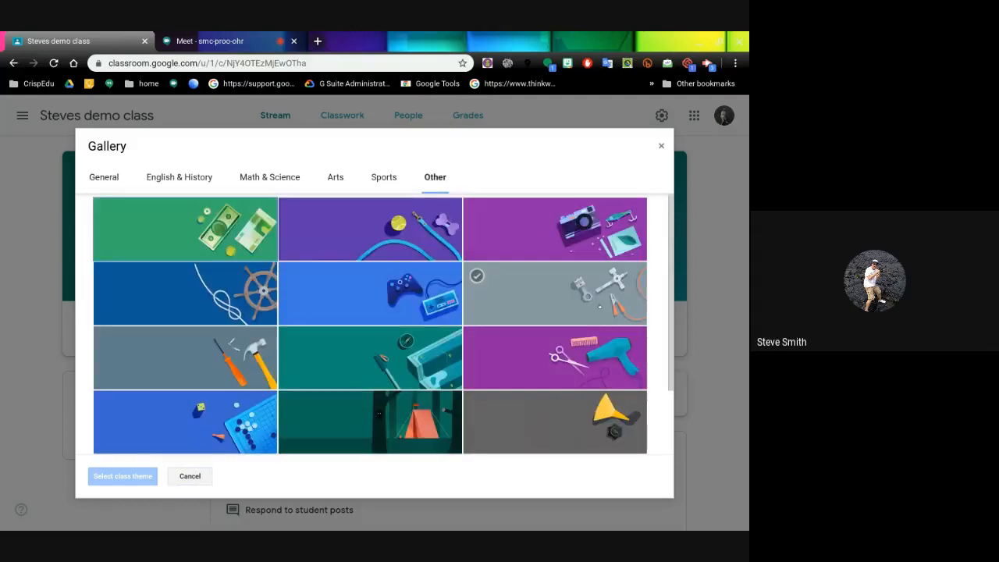
scroll(599, 307, down, 2)
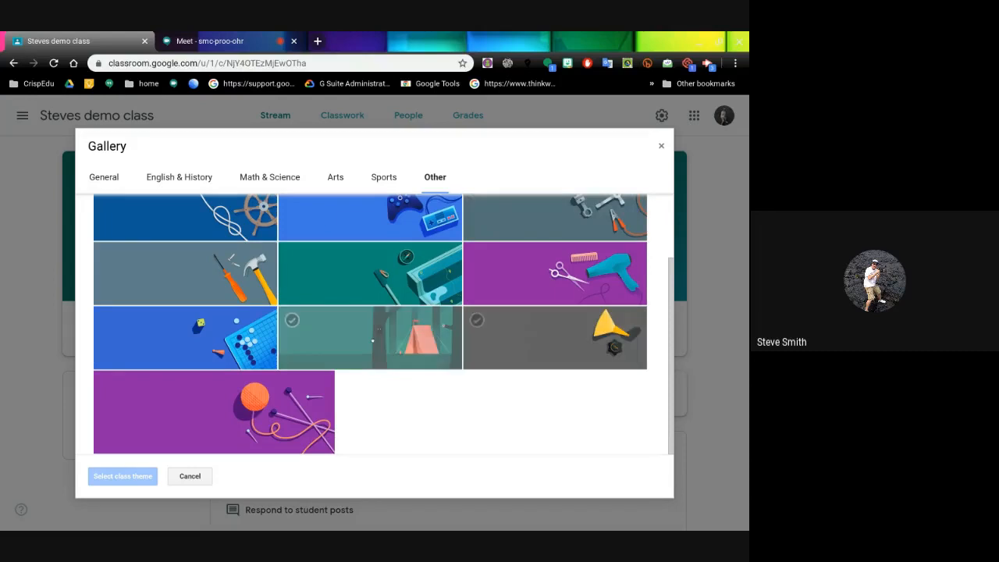
scroll(541, 354, up, 2)
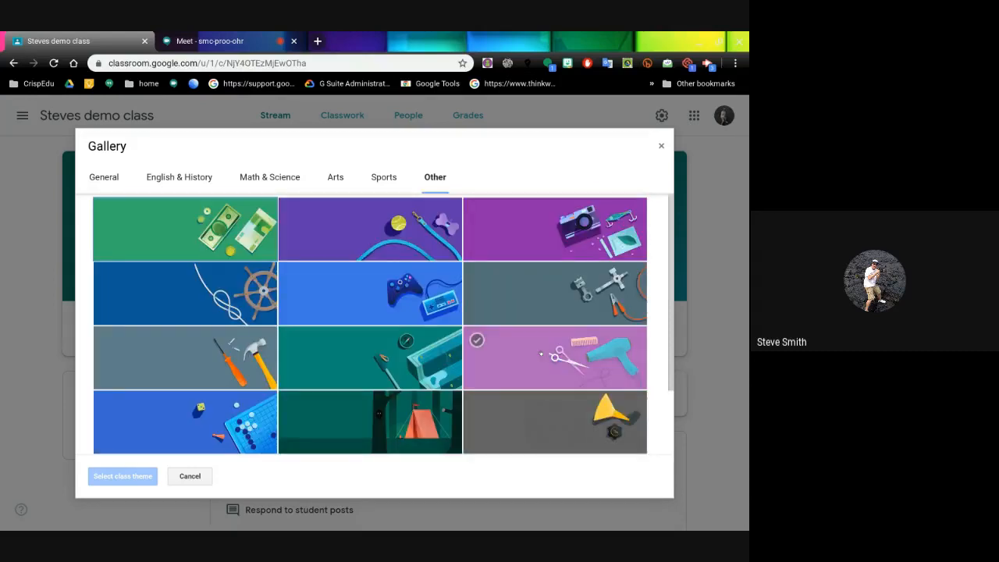
click(227, 293)
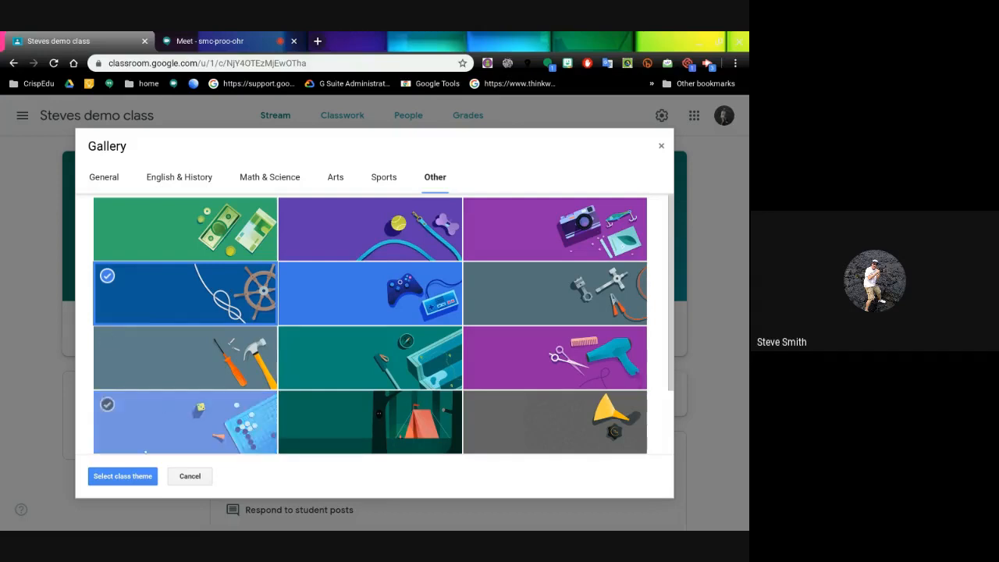
click(137, 476)
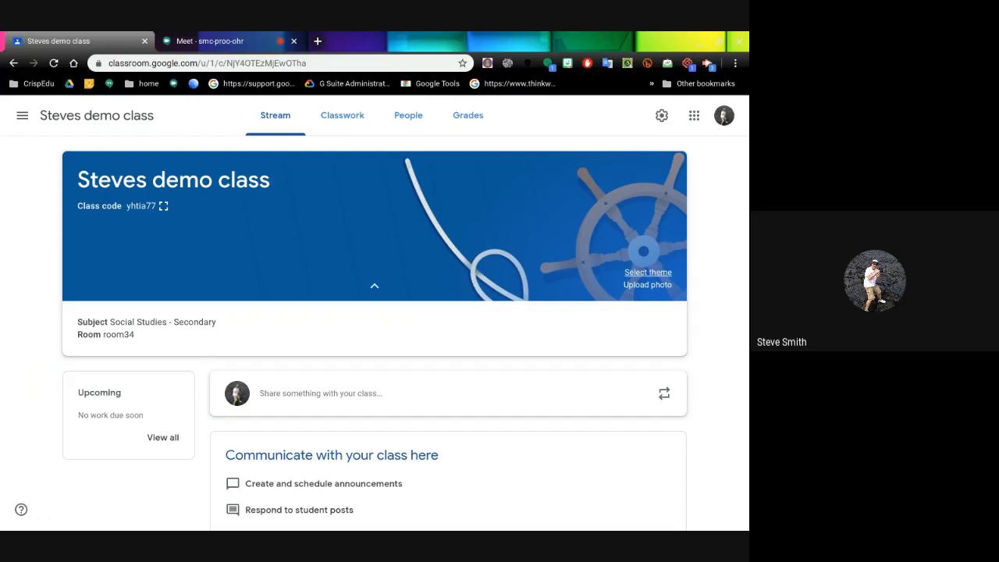
Upload "Screenshot 2020-03-30 at 14.38.00.png", crop it to the mountain without the CrispEdu text, and apply it as the class theme
click(634, 285)
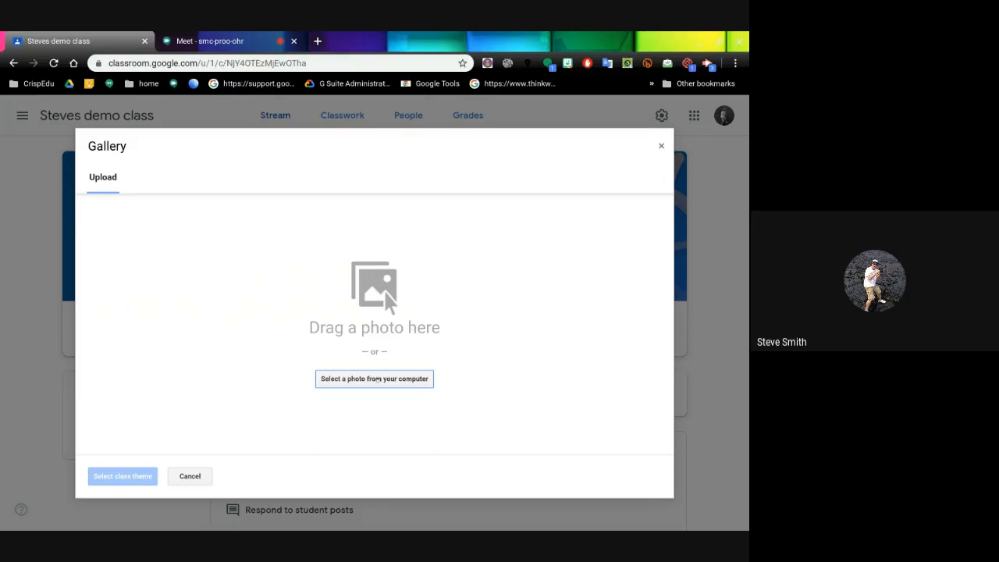
click(377, 380)
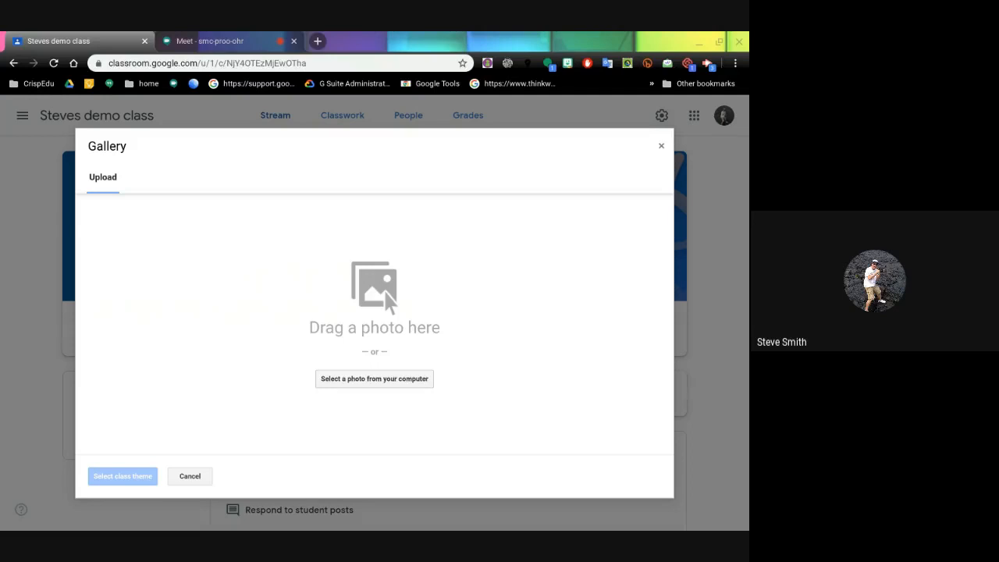
key(Return)
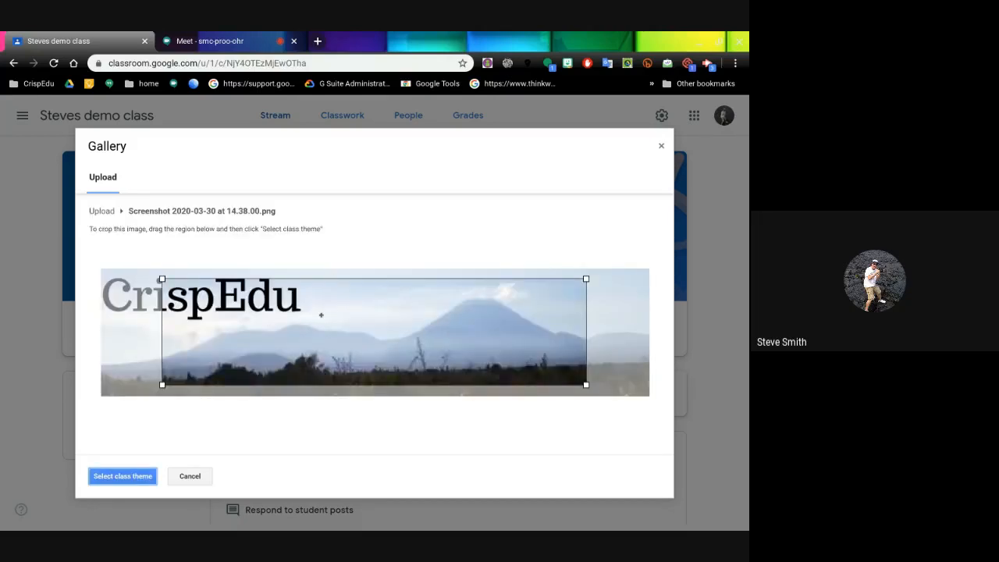
drag(320, 315, 383, 308)
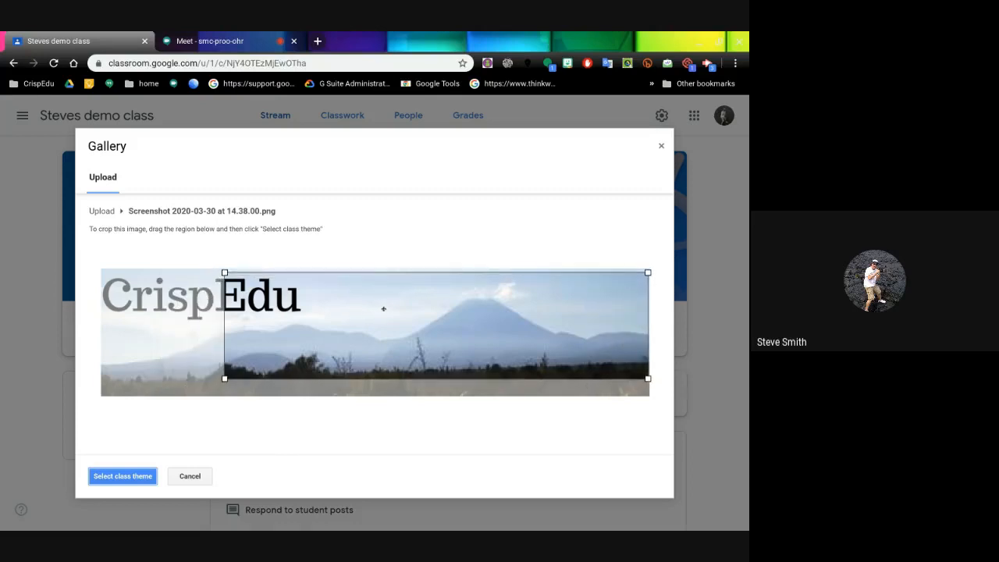
drag(226, 273, 303, 299)
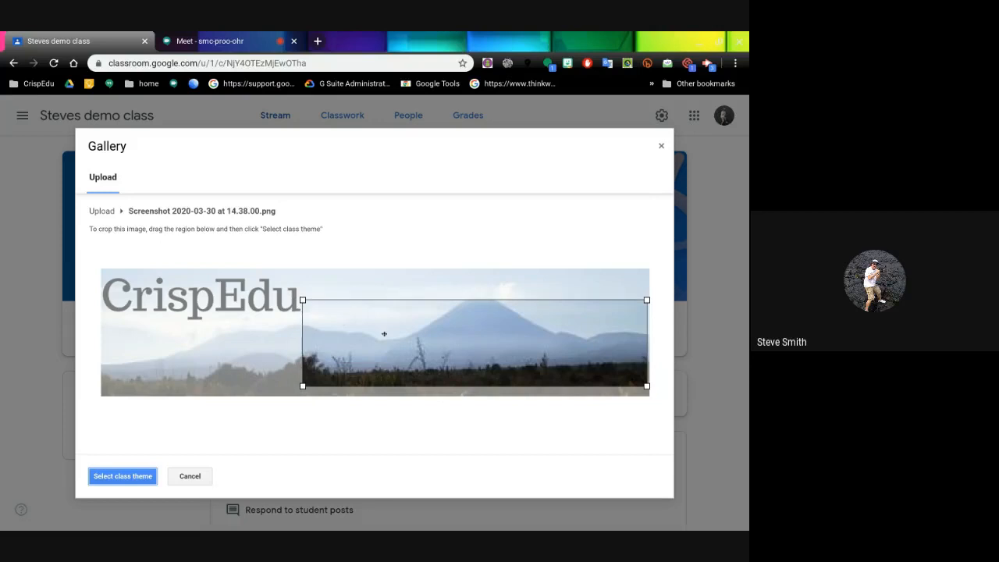
drag(391, 333, 393, 314)
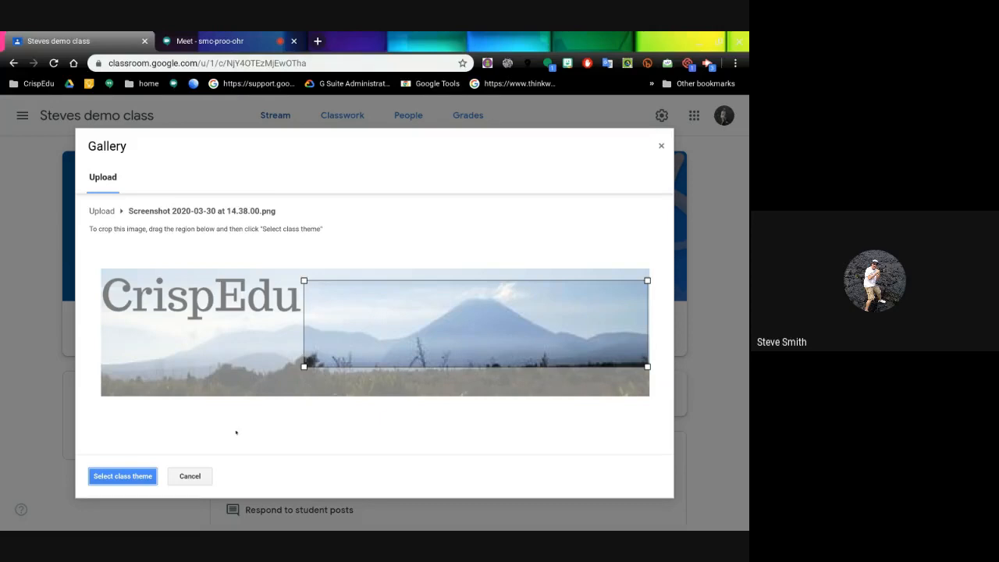
click(131, 475)
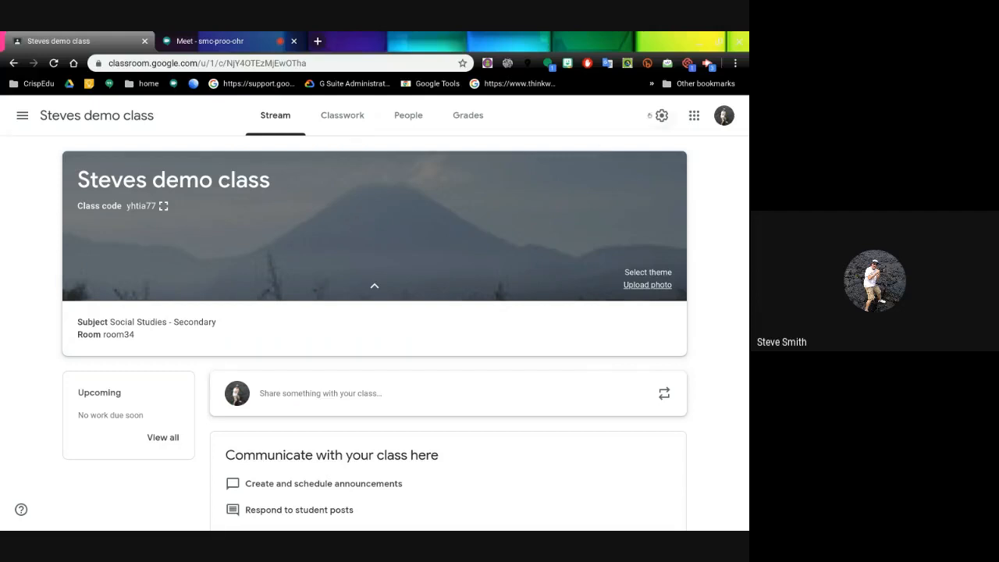
In the class settings, capitalise the last two words of the class name to read "Demo Class"
click(660, 116)
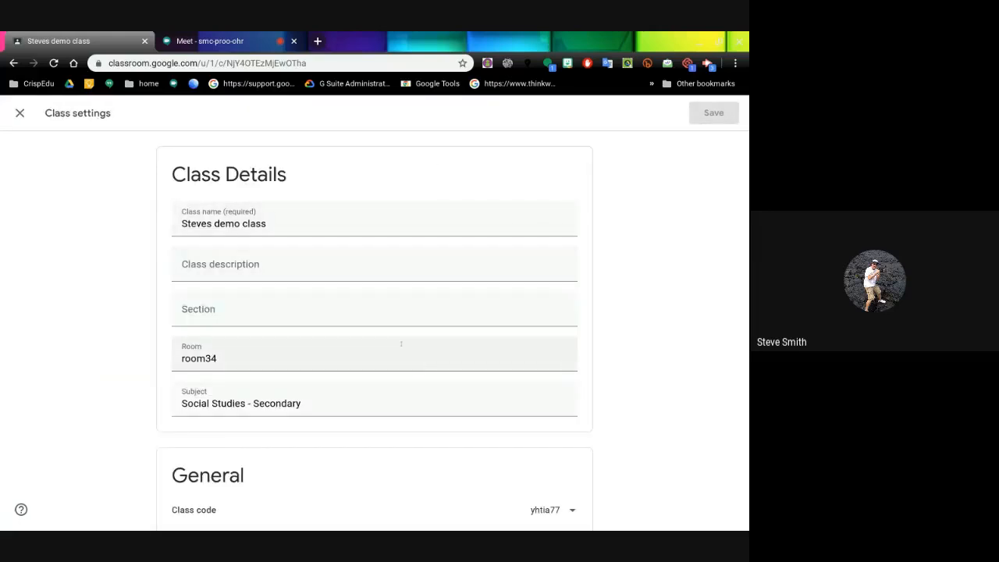
click(219, 223)
key(BackSpace)
text(D)
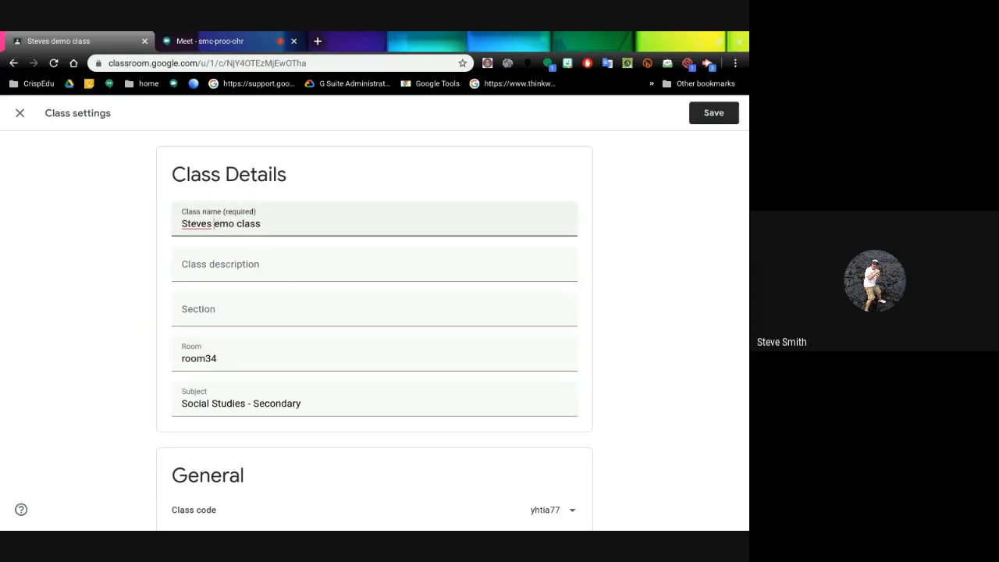
click(244, 223)
key(BackSpace)
text(C)
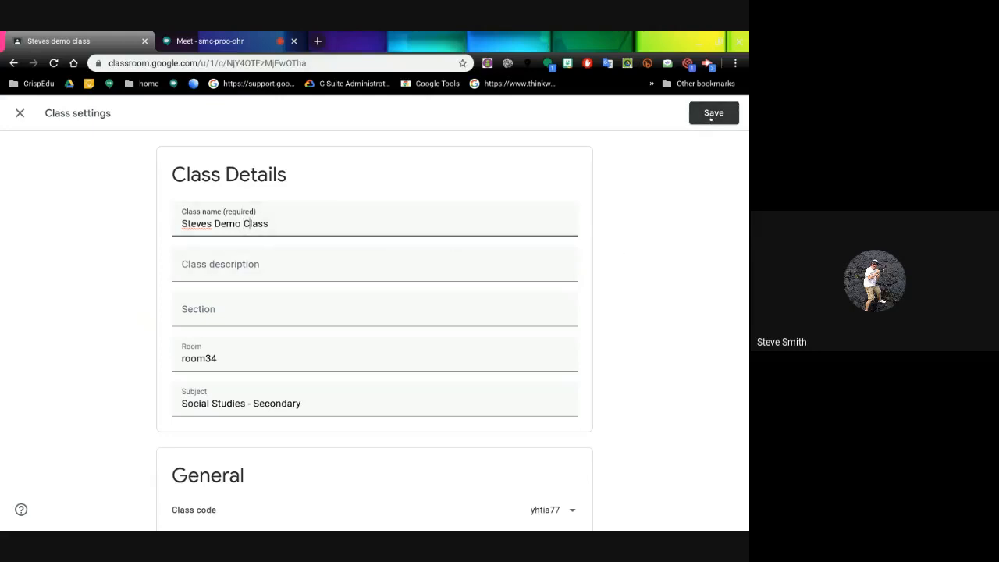
Reset the class code in the General section of the class settings
scroll(680, 220, down, 3)
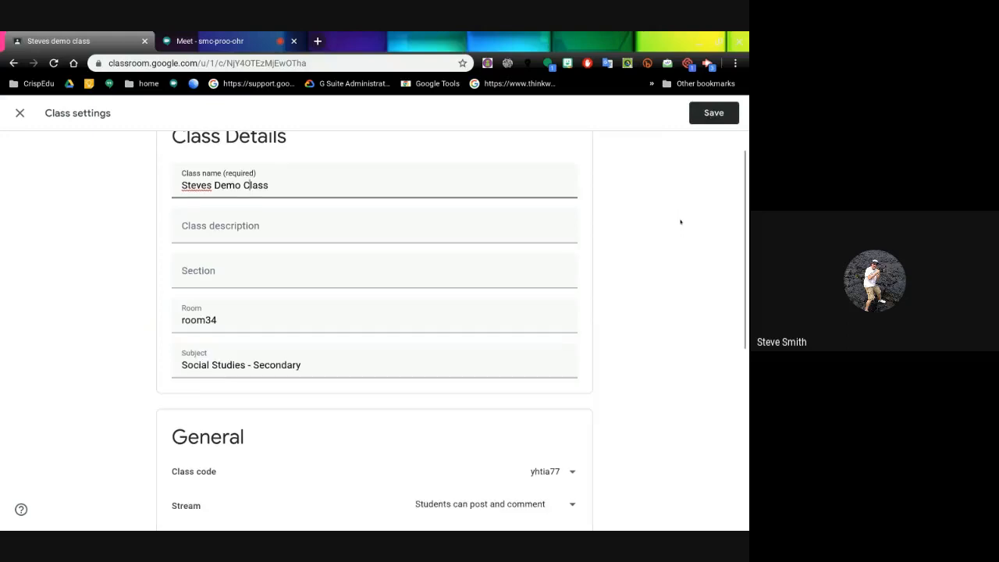
scroll(679, 222, down, 2)
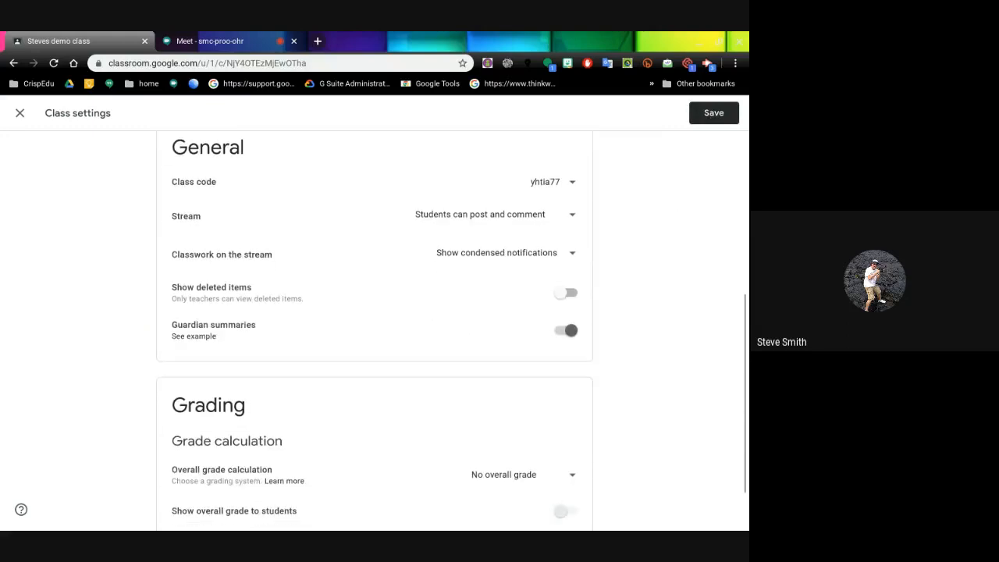
click(572, 183)
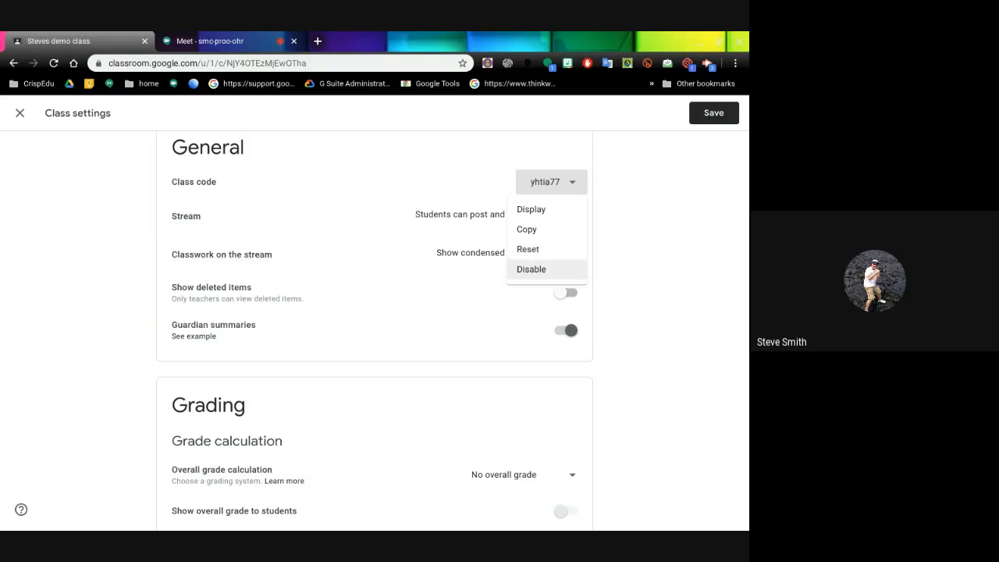
click(527, 249)
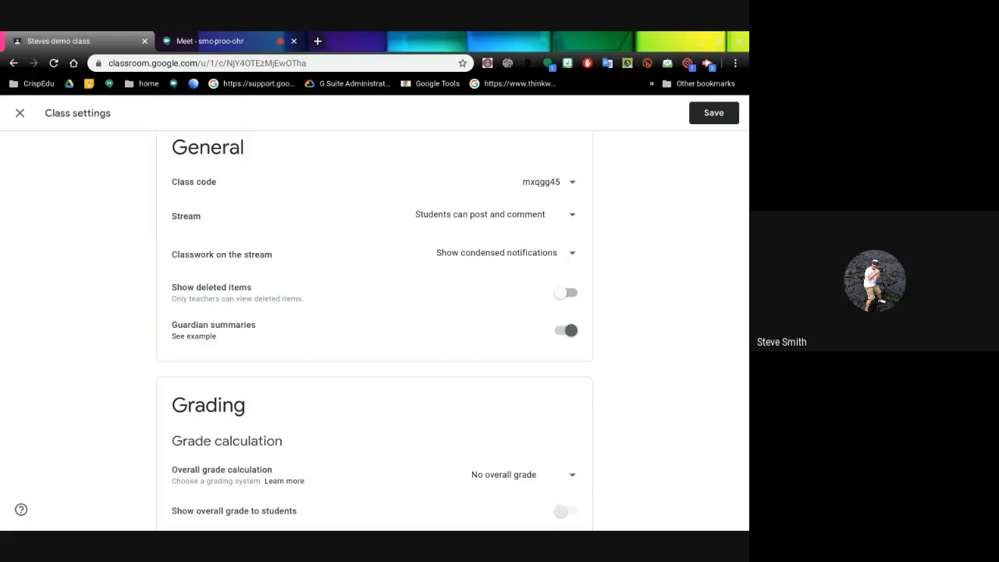
Keep the Stream permission at "Students can post and comment" and set Classwork on the stream to "Show attachments and details"
click(570, 219)
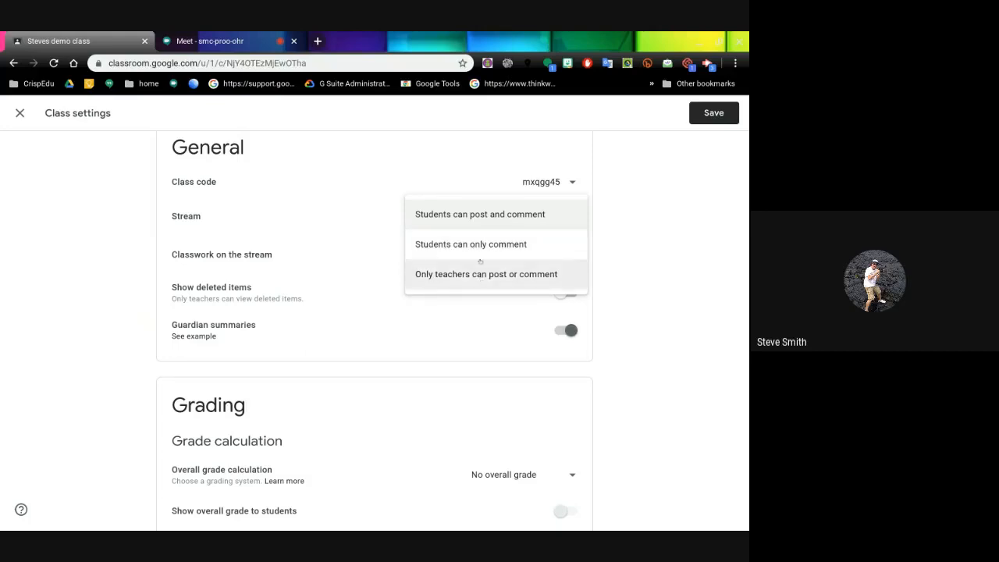
click(481, 219)
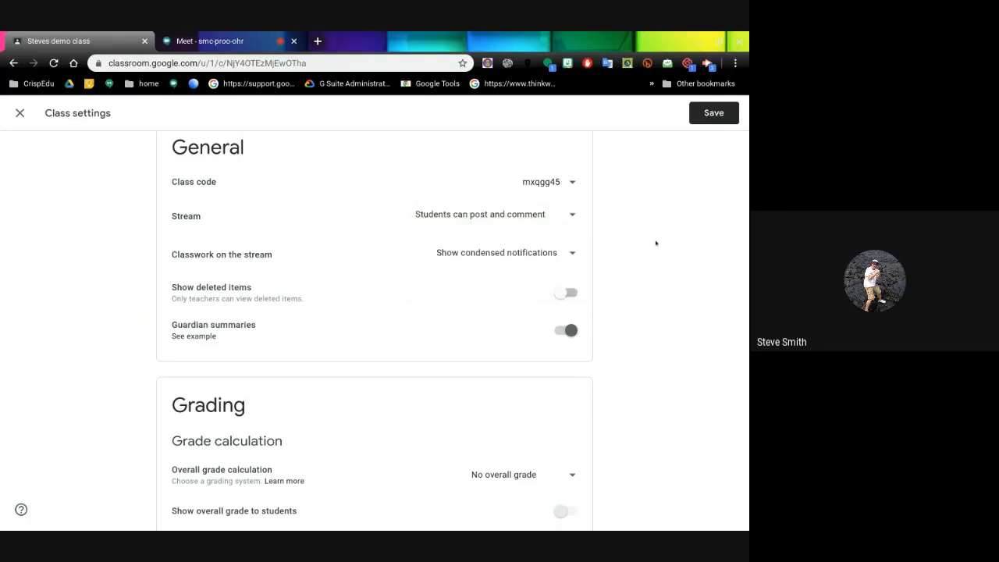
scroll(216, 176, down, 1)
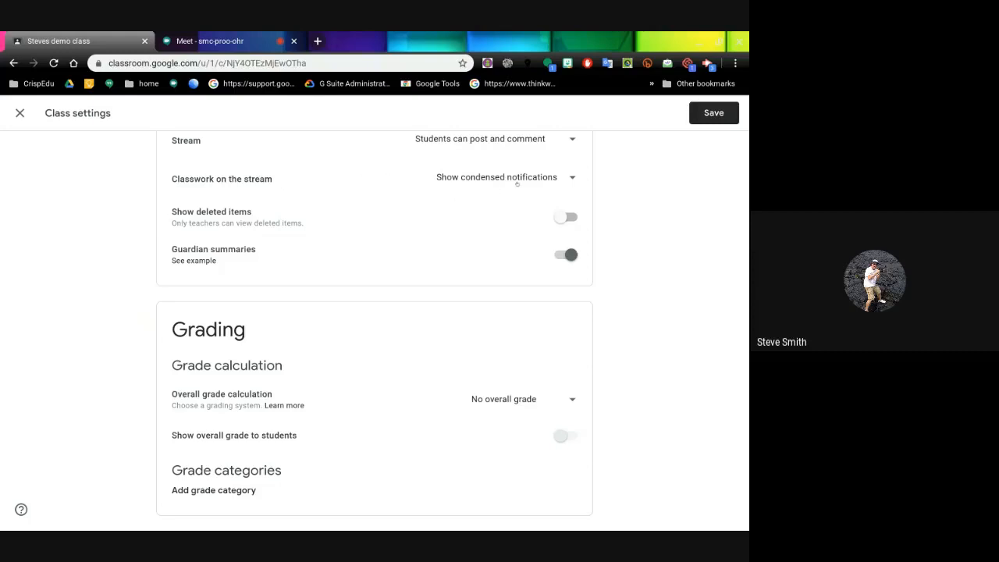
click(560, 178)
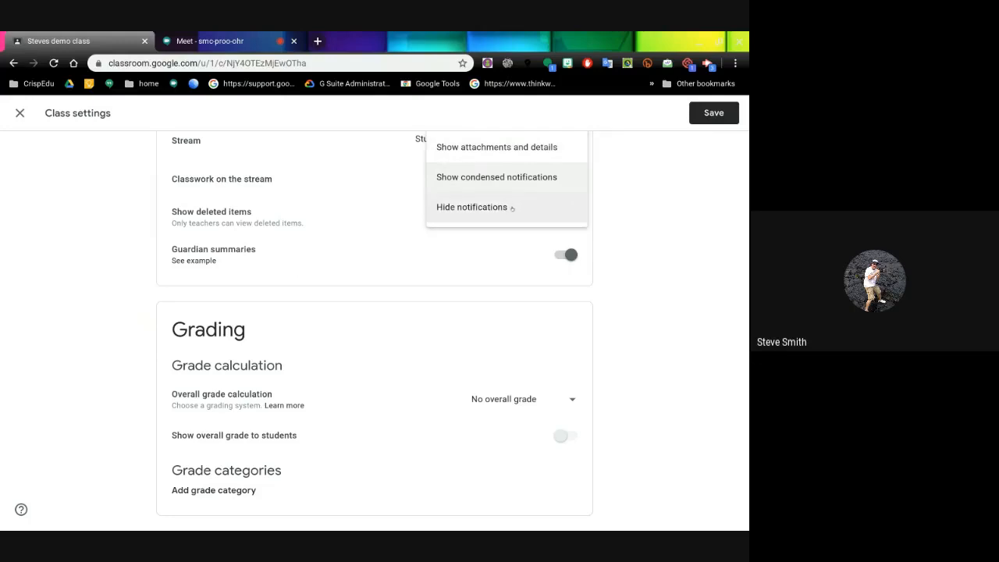
click(486, 149)
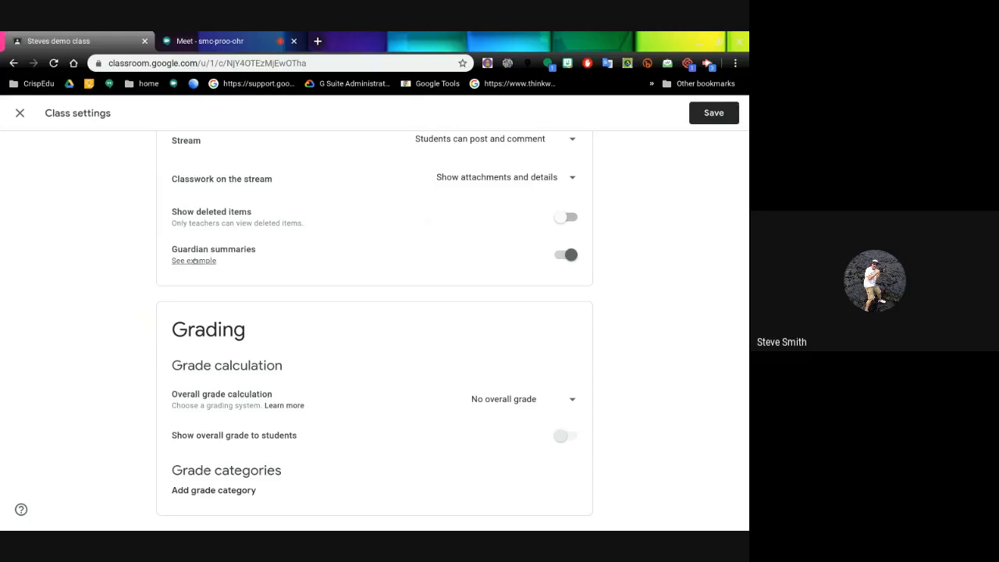
Open the guardian summaries example, examine what the help page and its sample weekly email contain, and close the page
click(196, 260)
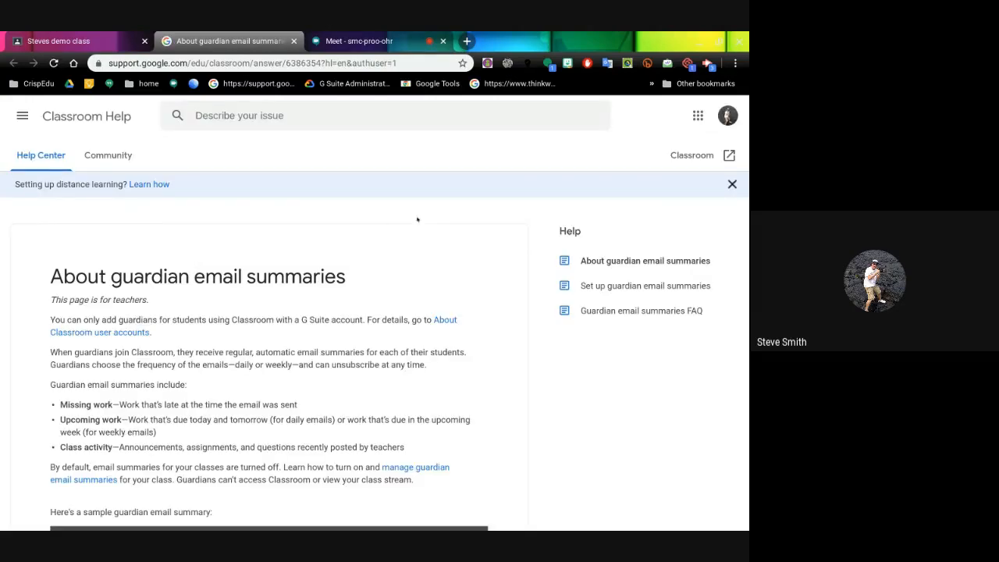
scroll(417, 219, down, 3)
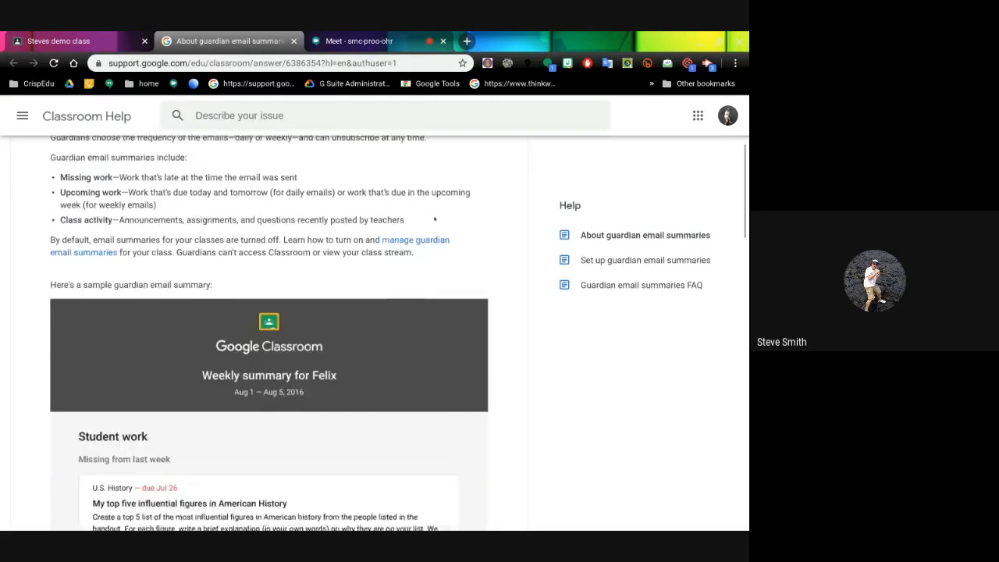
scroll(435, 219, up, 1)
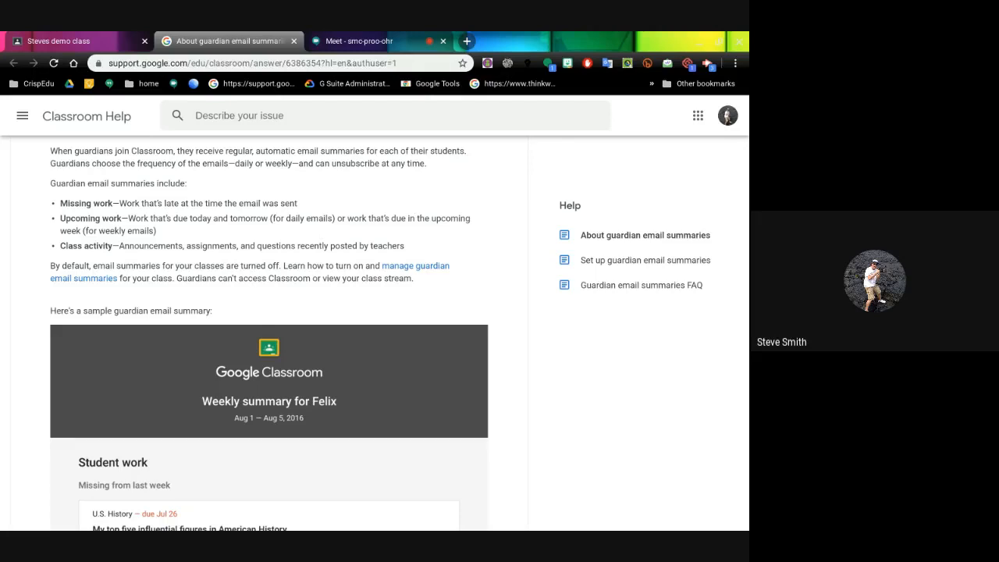
scroll(374, 335, down, 3)
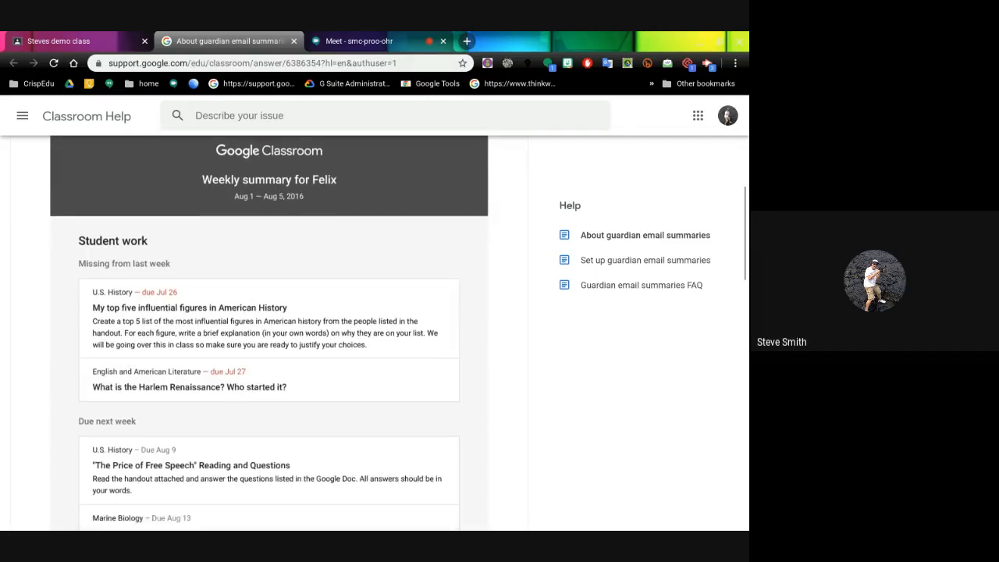
scroll(269, 263, up, 1)
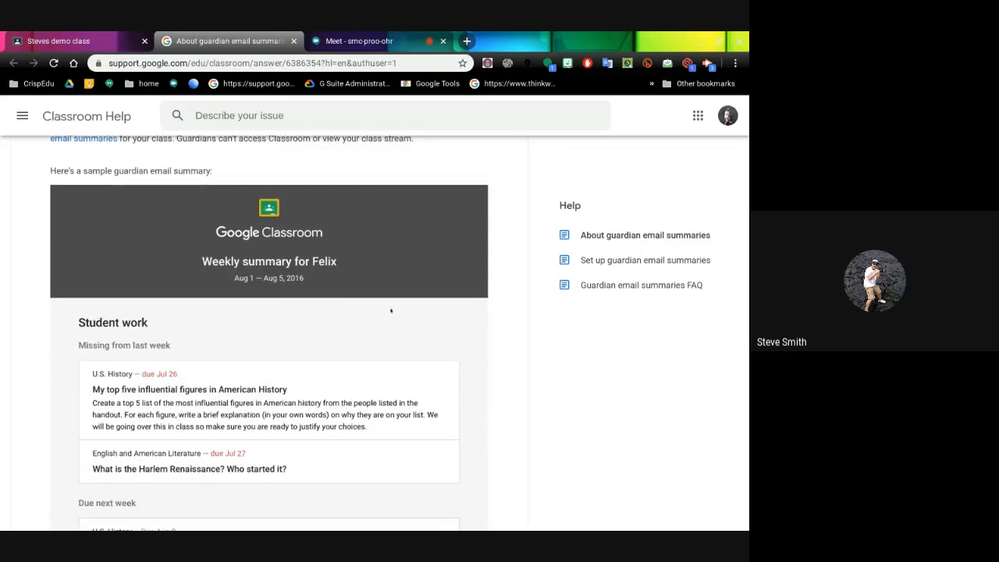
scroll(498, 235, down, 2)
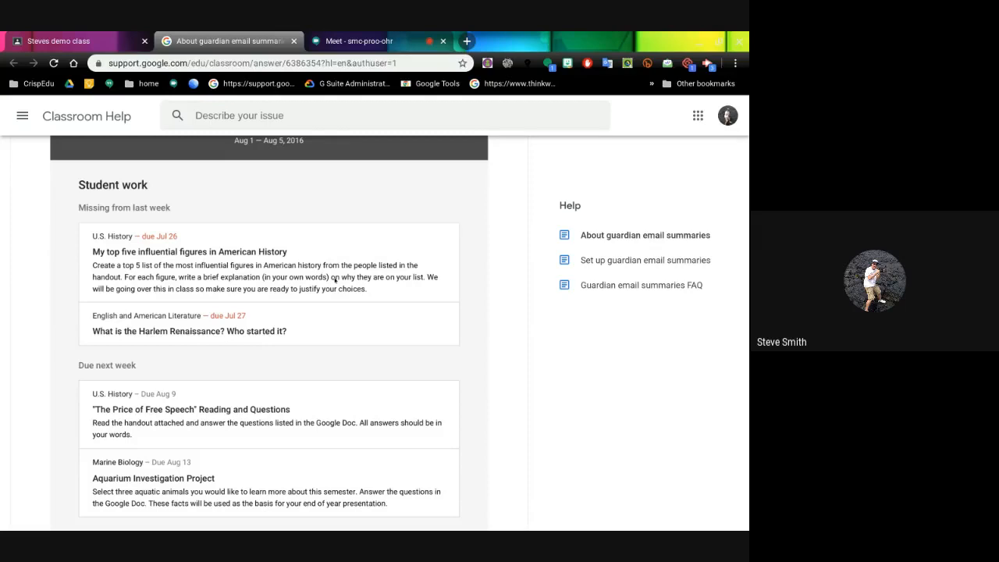
scroll(268, 328, down, 3)
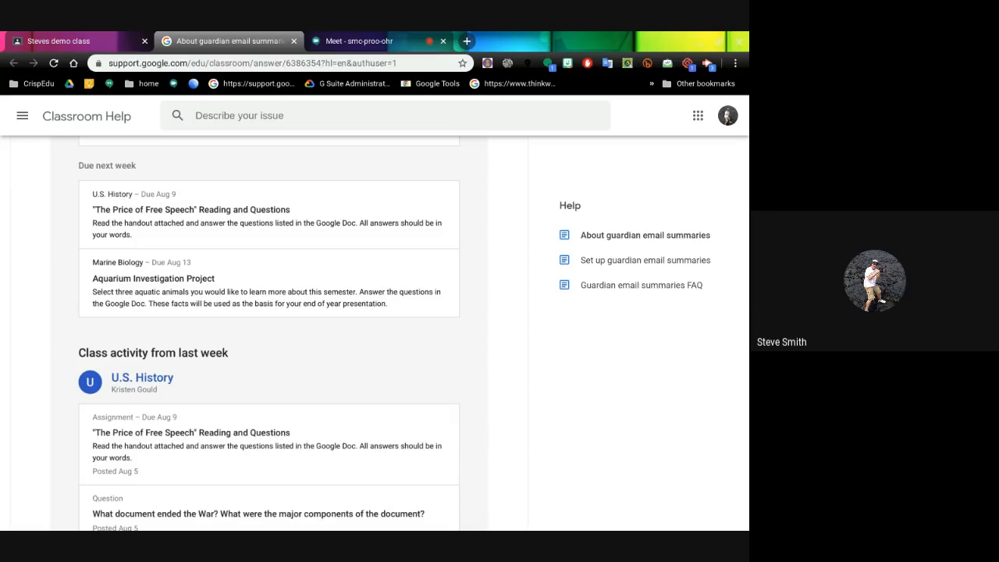
scroll(358, 249, down, 2)
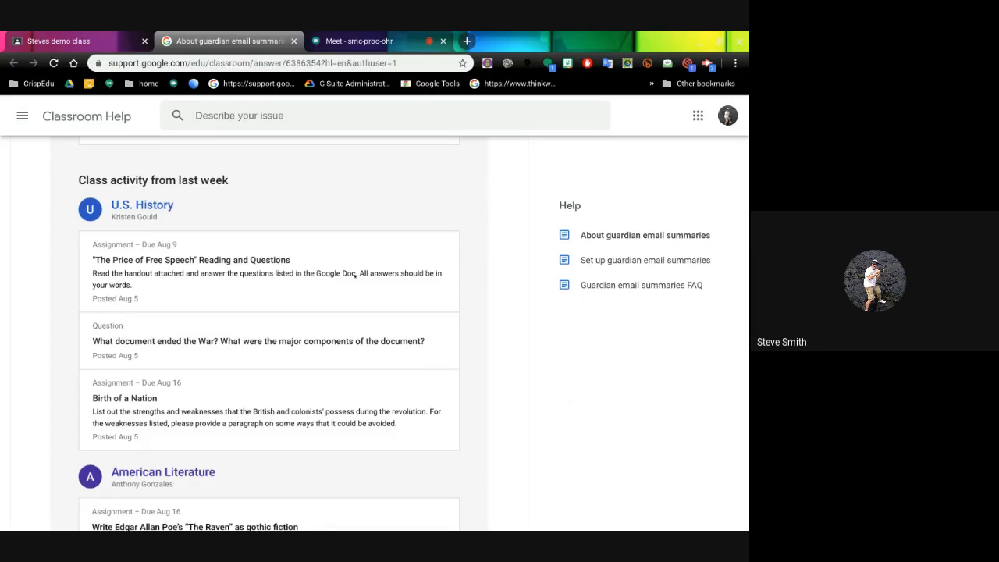
scroll(355, 273, down, 4)
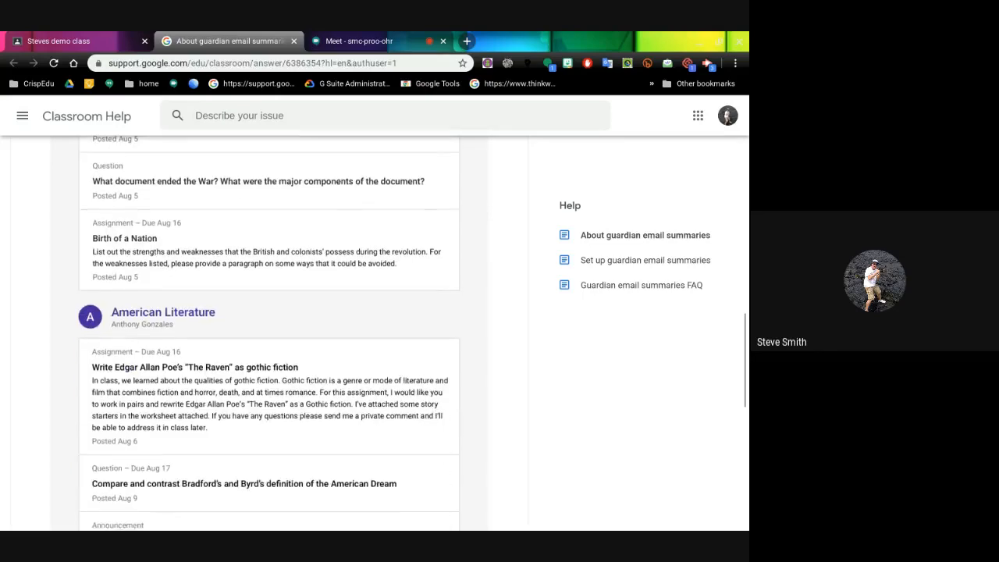
scroll(269, 333, down, 4)
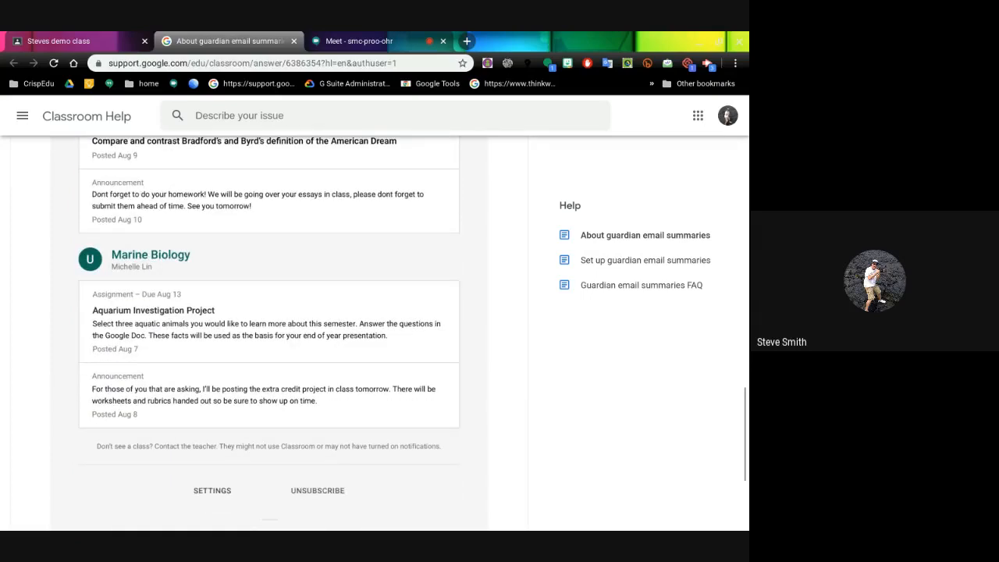
scroll(270, 333, up, 1)
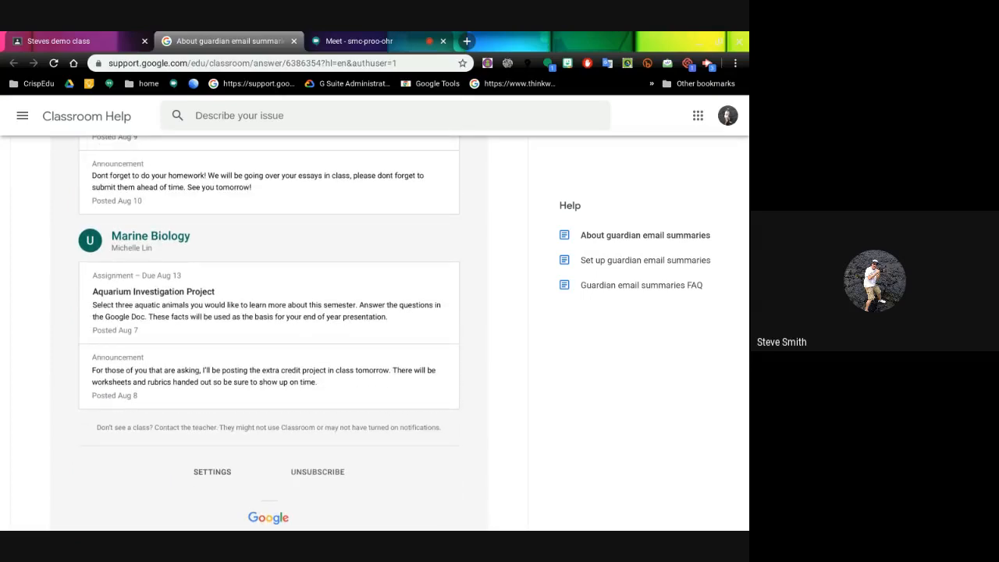
scroll(241, 280, down, 3)
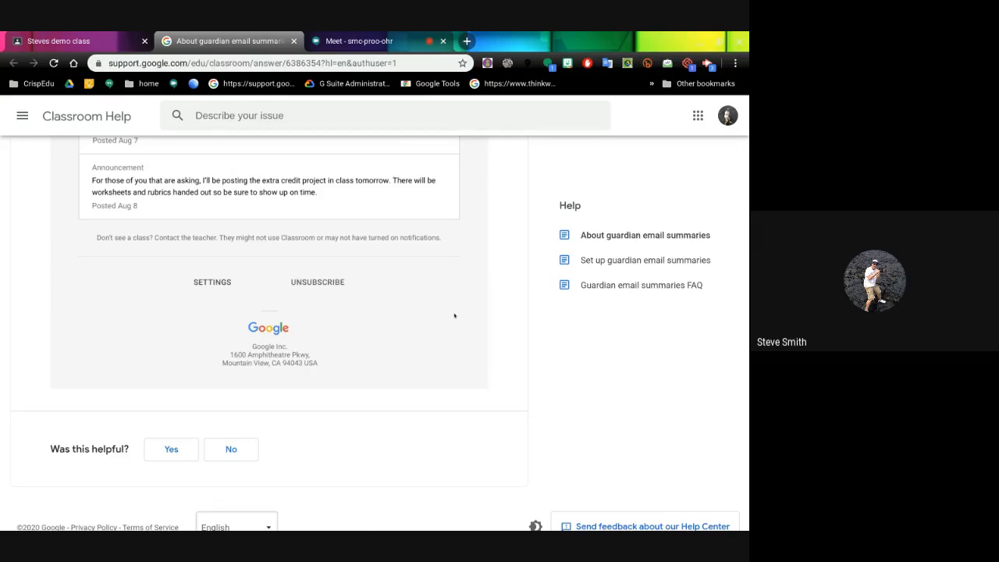
scroll(454, 315, up, 10)
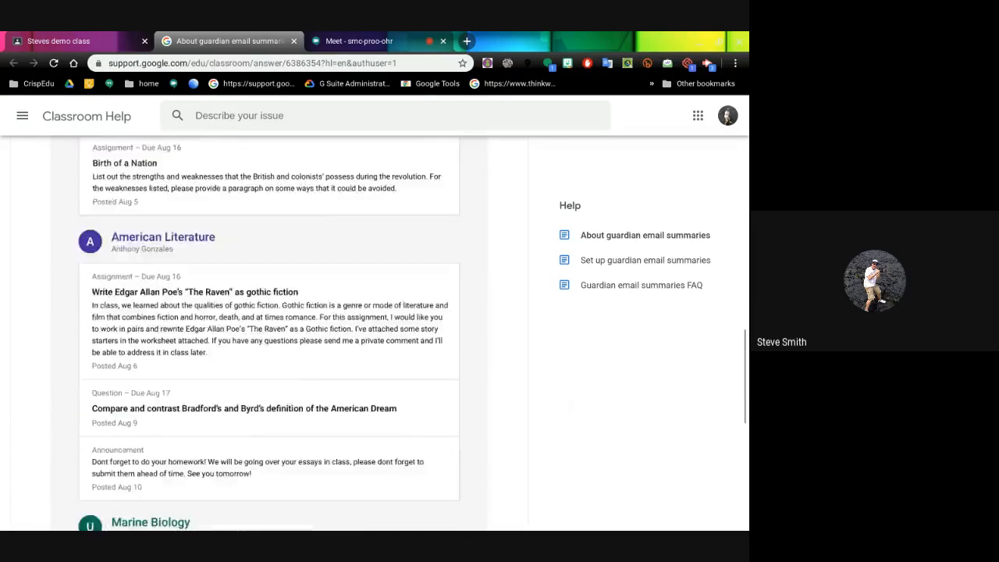
scroll(622, 244, up, 10)
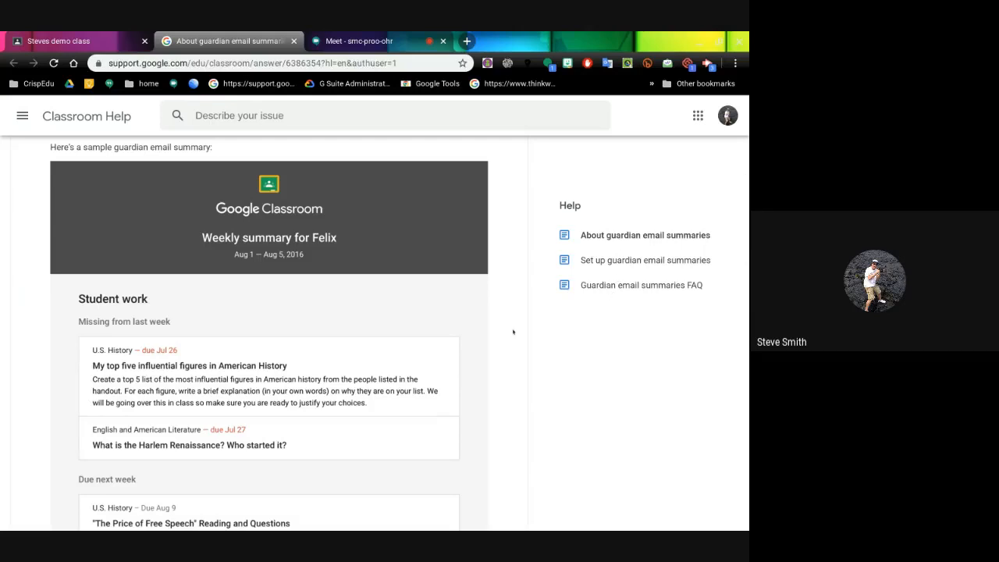
scroll(512, 331, up, 5)
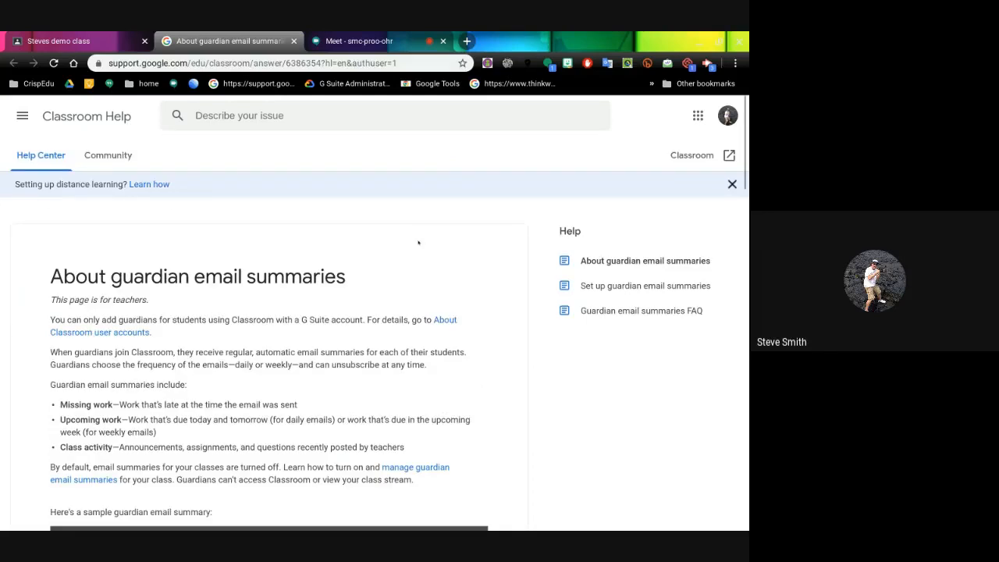
click(294, 41)
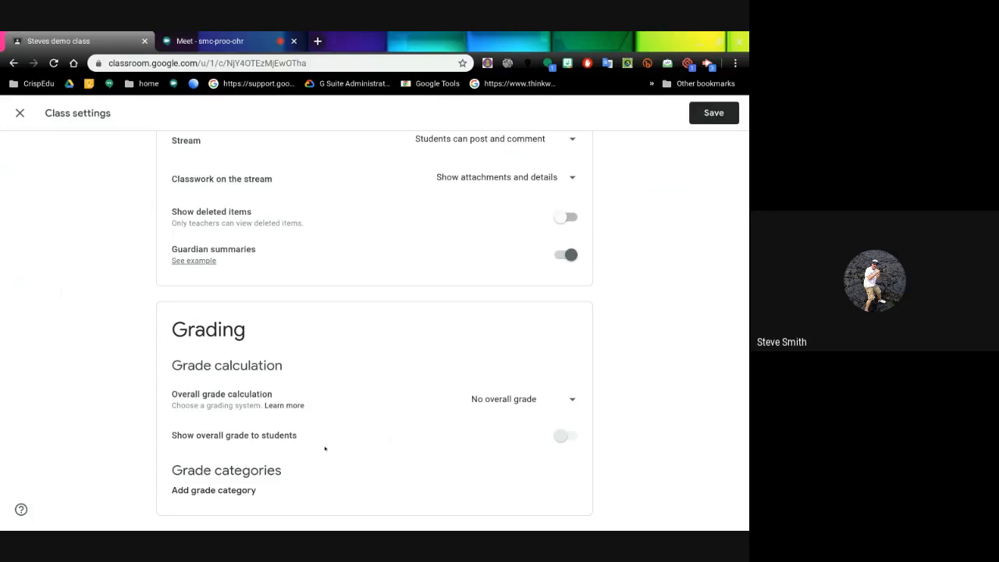
Set the overall grade calculation to Total points and save the class settings
click(567, 404)
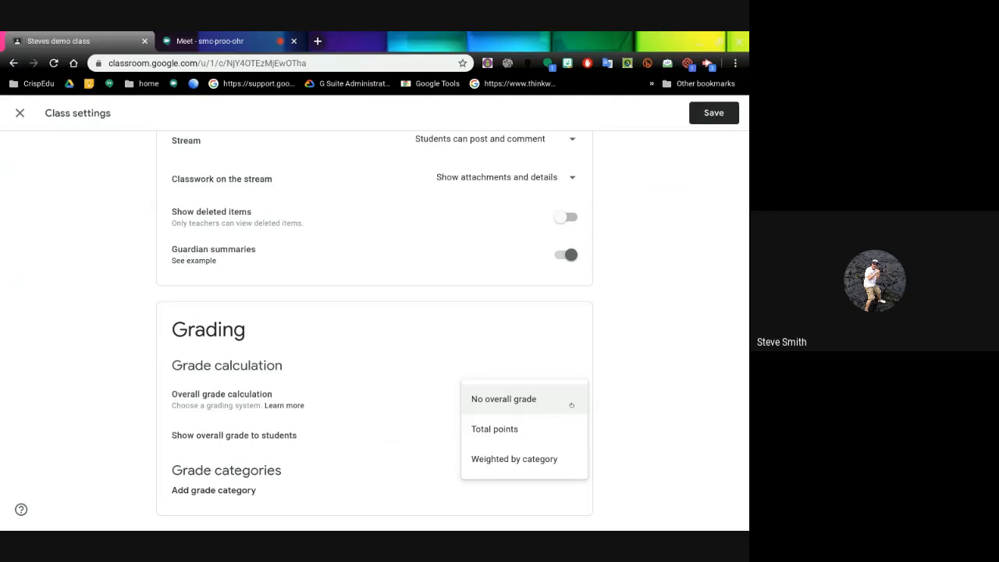
click(490, 428)
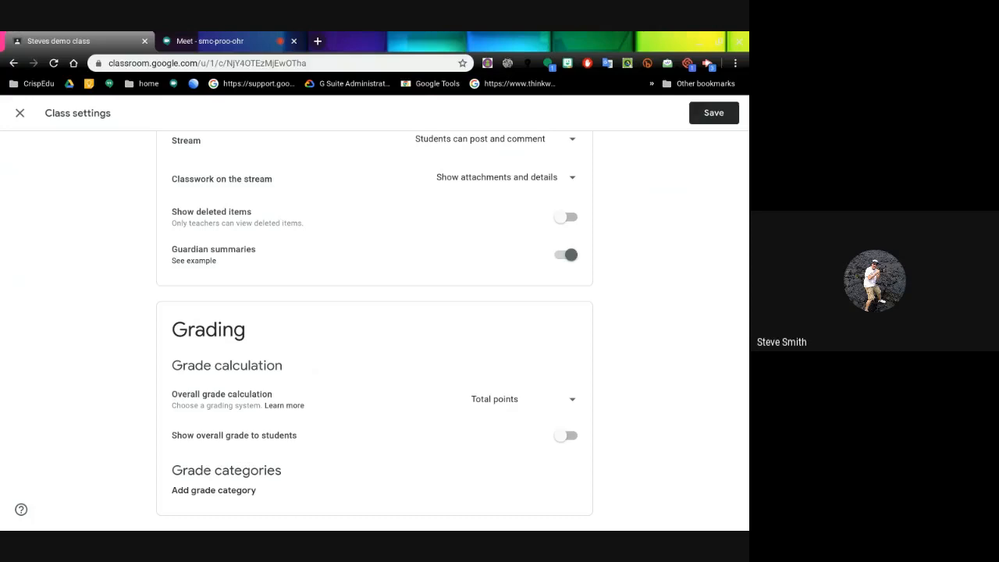
scroll(713, 178, up, 5)
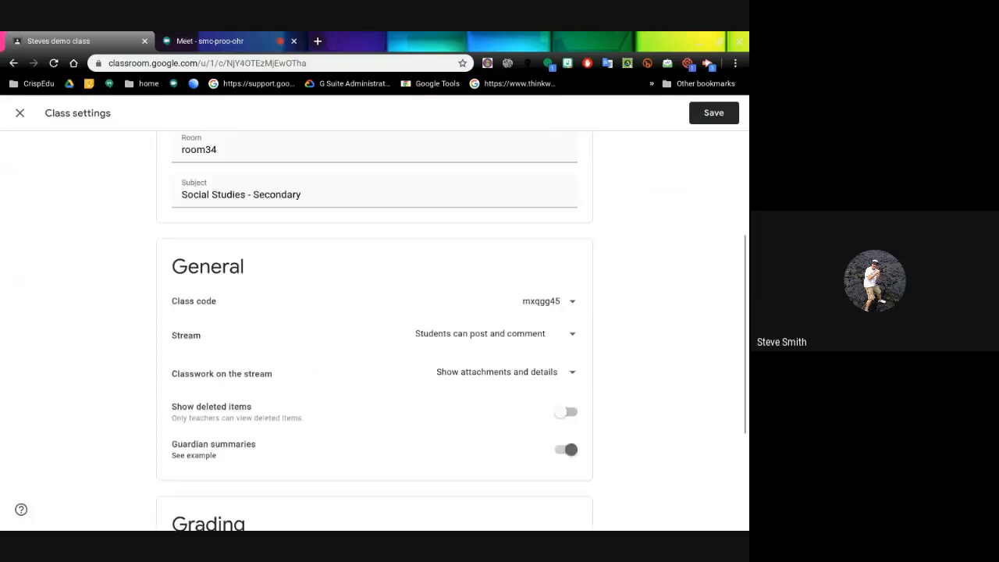
click(712, 114)
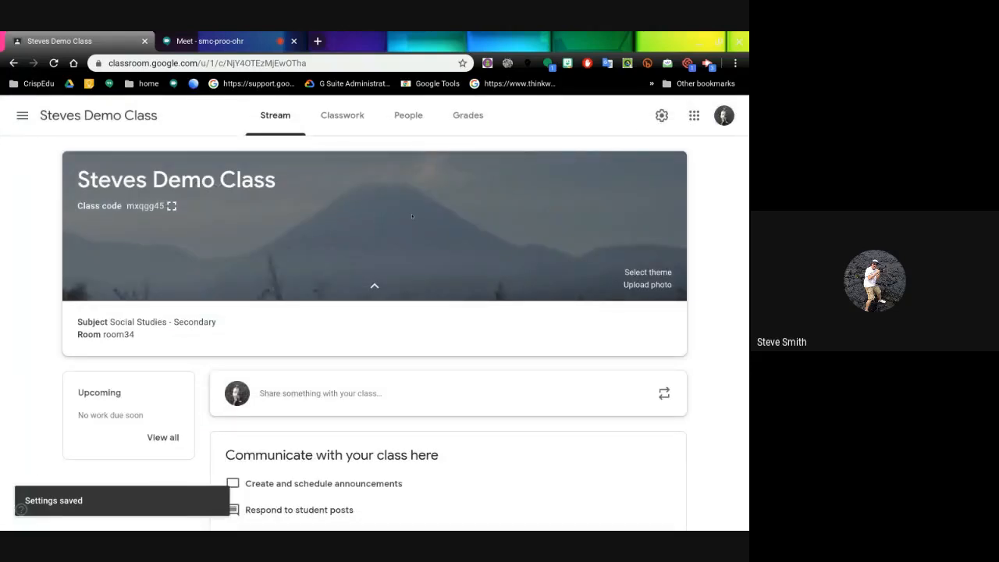
Draft a stream announcement for all students reading "What are your pets doing today ?", correcting the missing spaces between words
scroll(412, 216, down, 1)
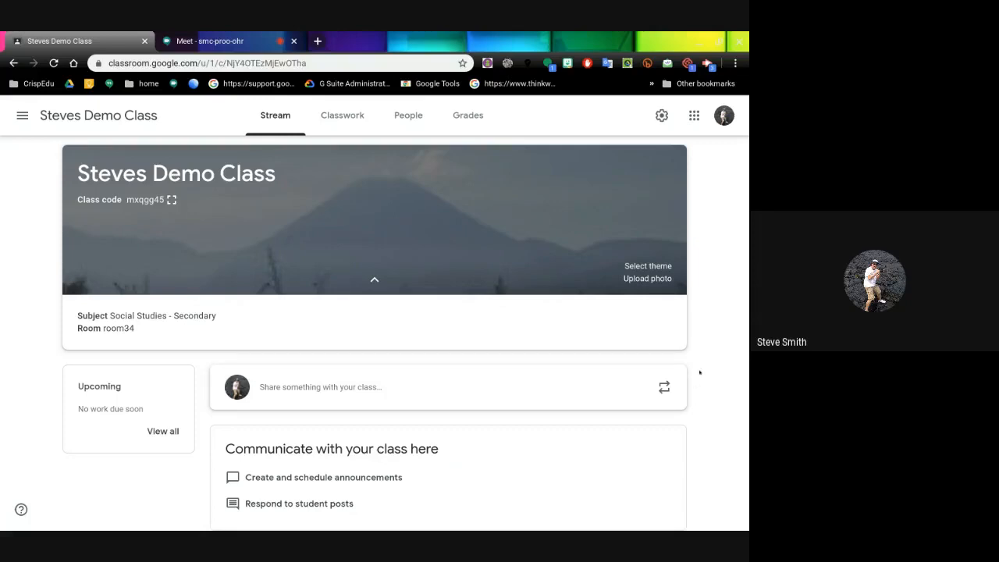
click(348, 386)
text(Wh)
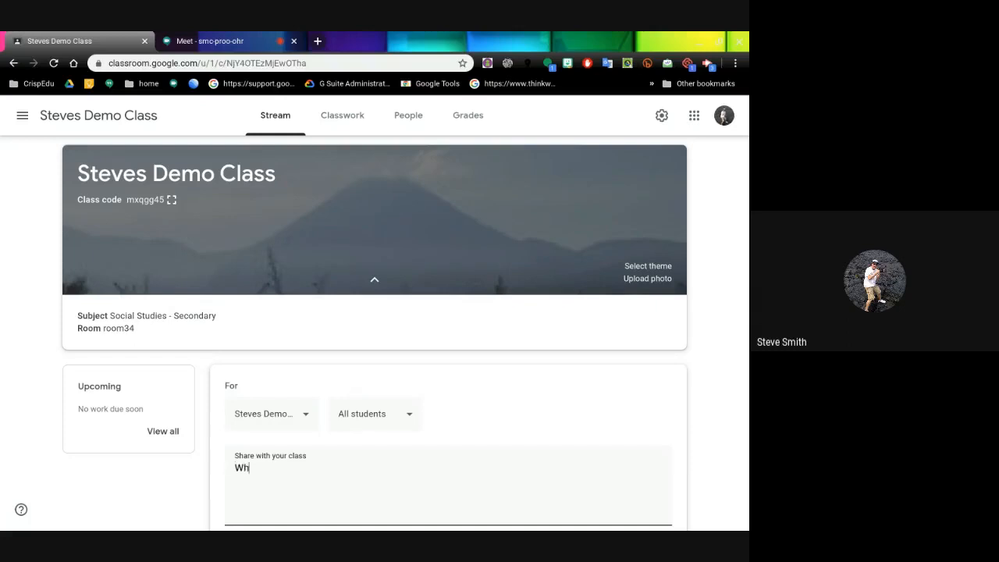
text(at are yourpetsdoing today)
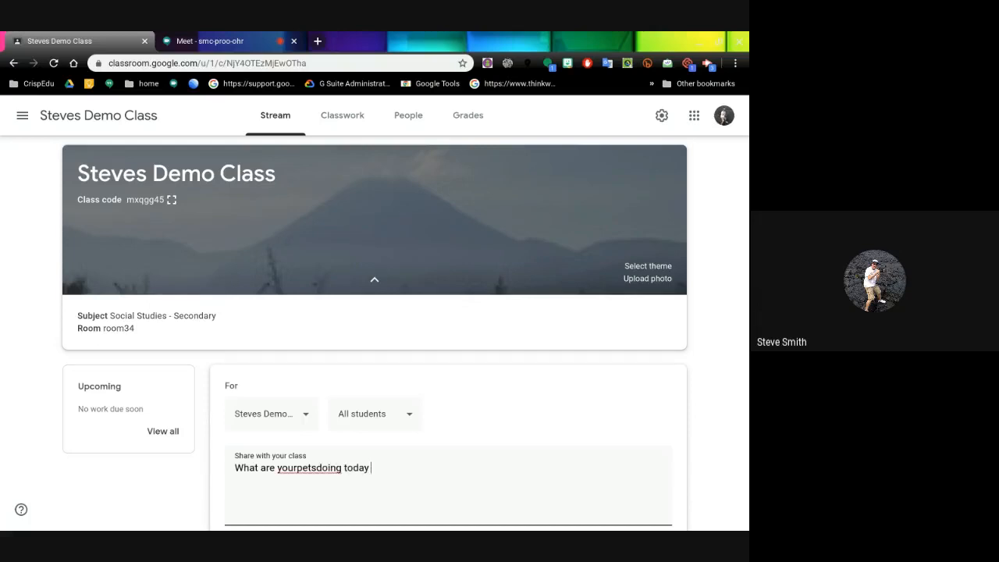
text( ?)
click(297, 467)
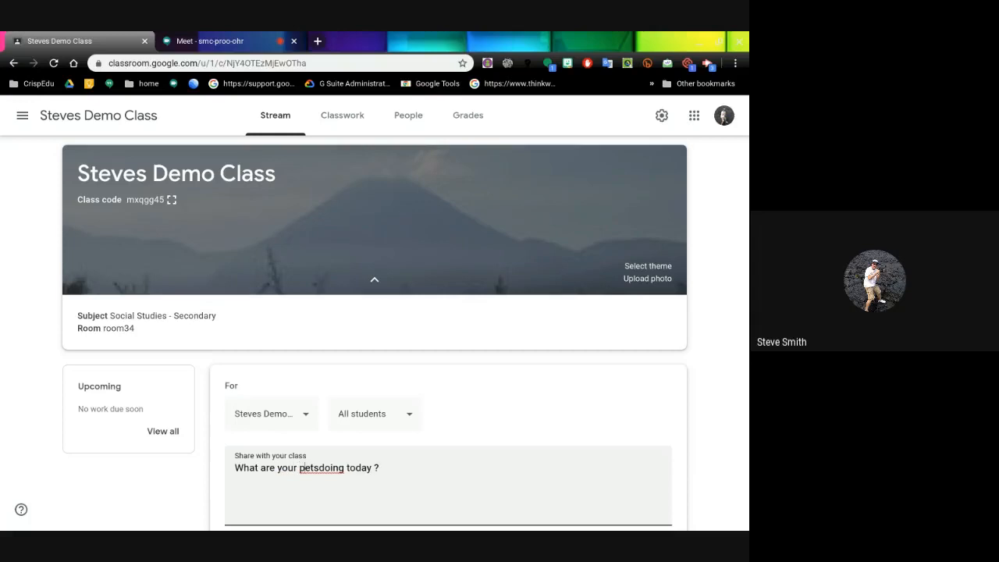
click(323, 467)
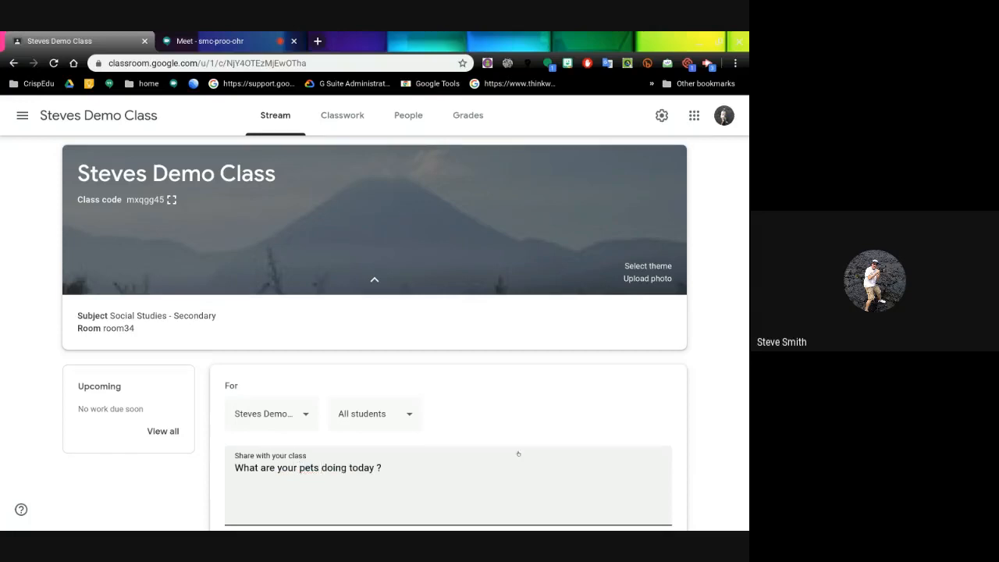
scroll(557, 423, down, 2)
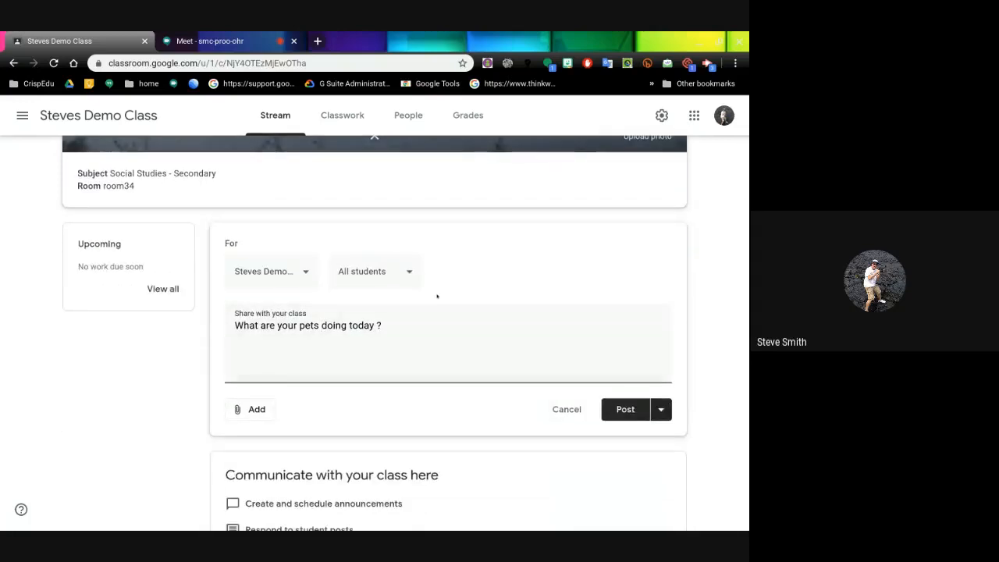
Post the drafted announcement about pets to the class stream
click(625, 409)
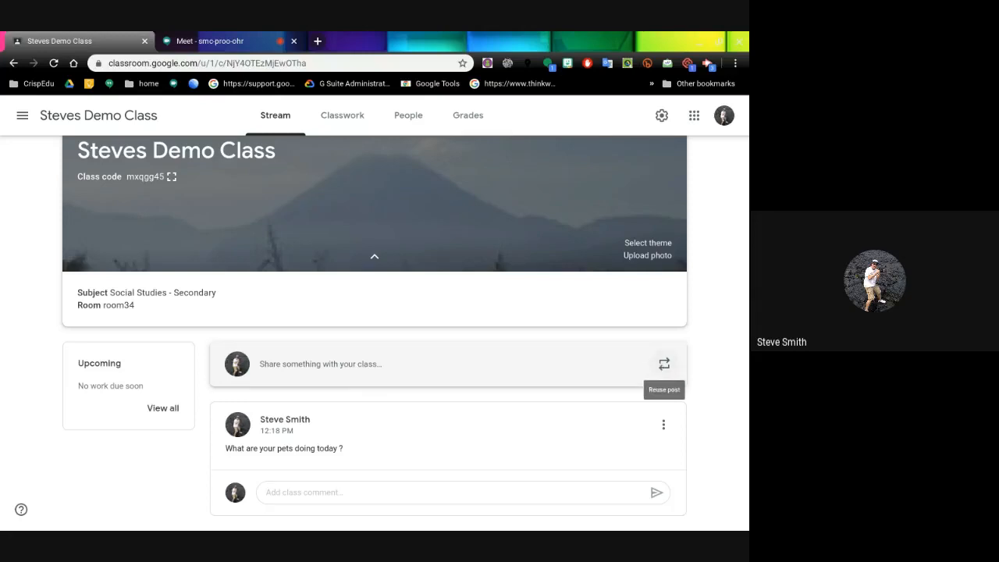
Reuse the announcement "This what a full Grades page looks like" from the demo classroom created Jan 24, creating new copies of all attachments
click(664, 364)
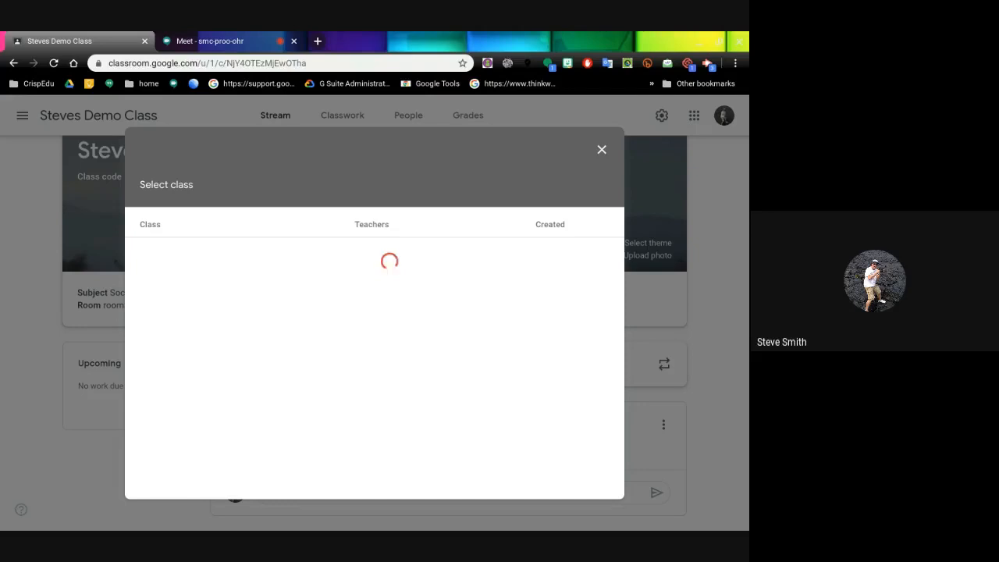
click(600, 150)
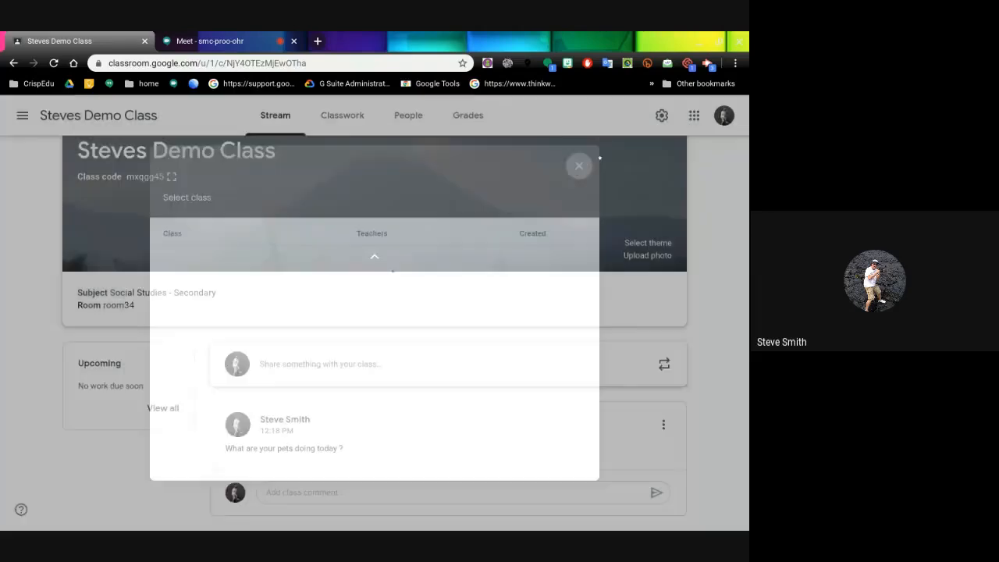
click(663, 364)
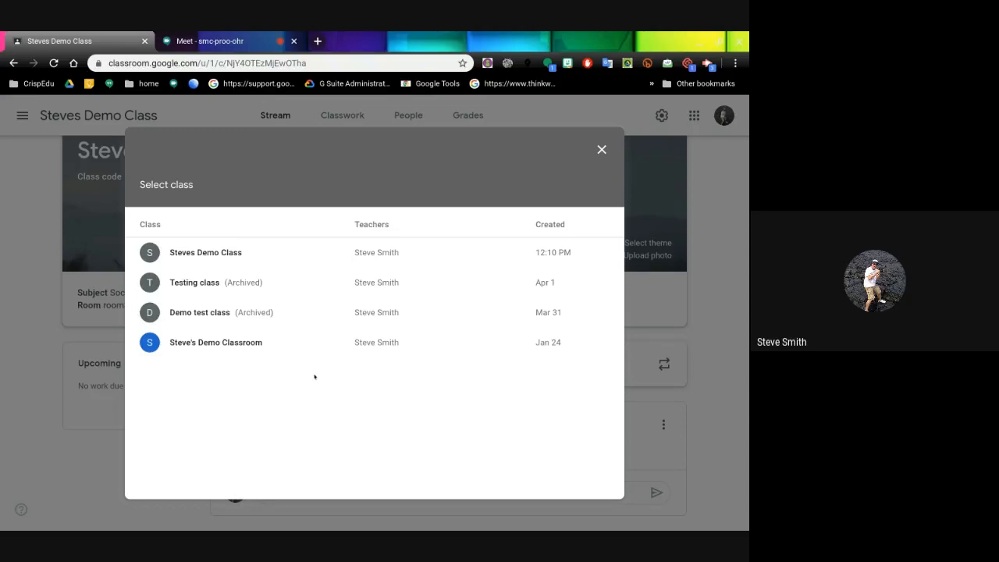
click(196, 252)
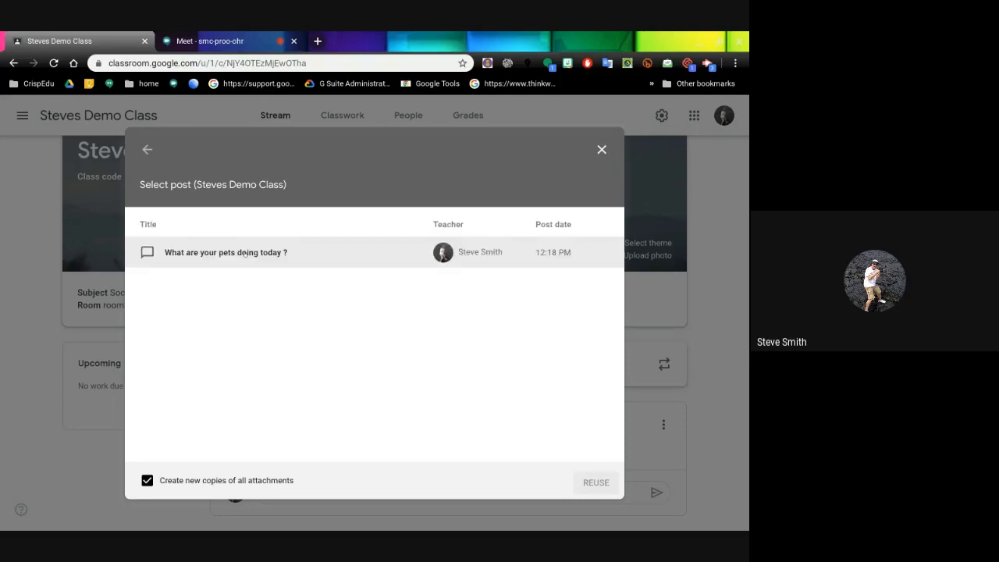
click(147, 152)
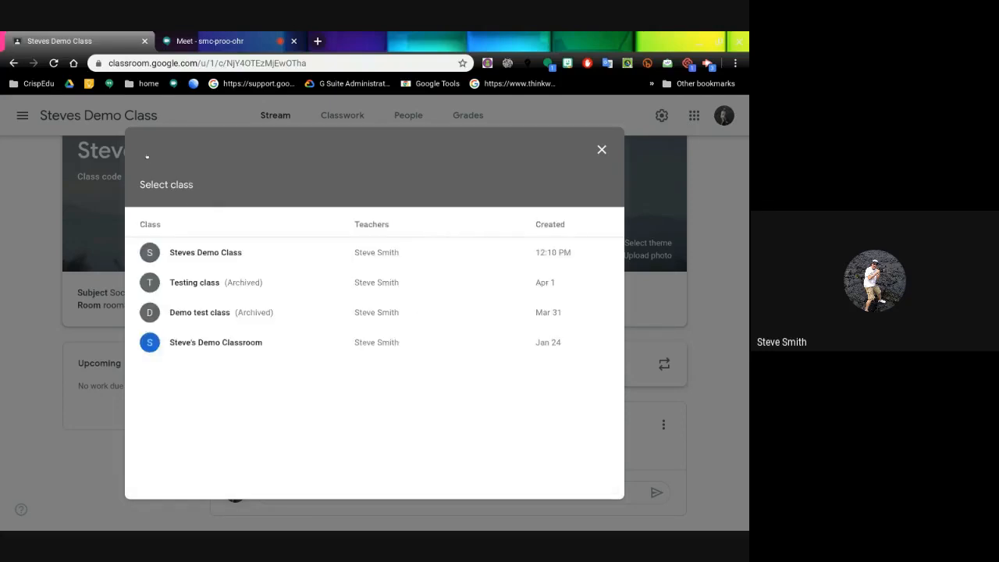
click(207, 346)
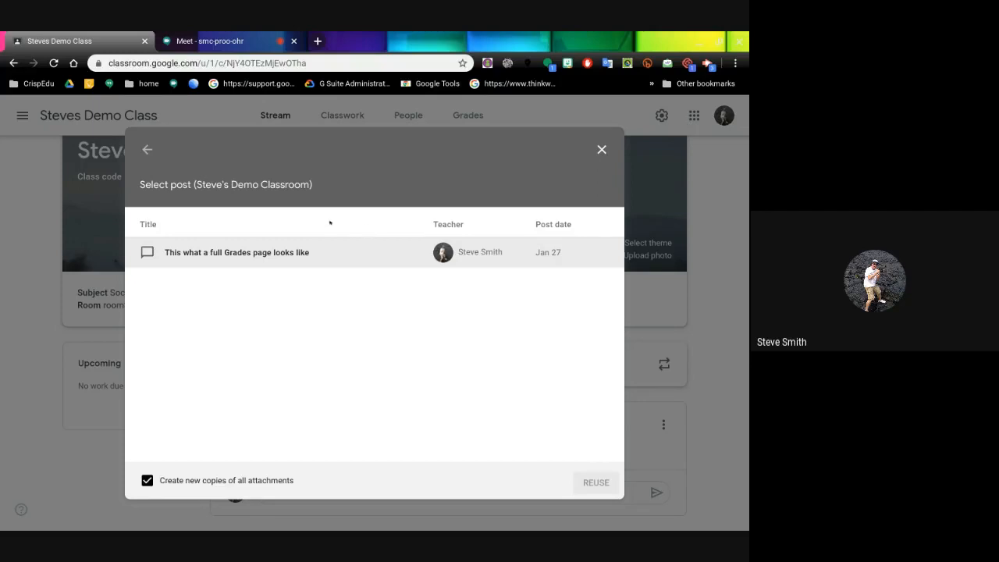
click(379, 254)
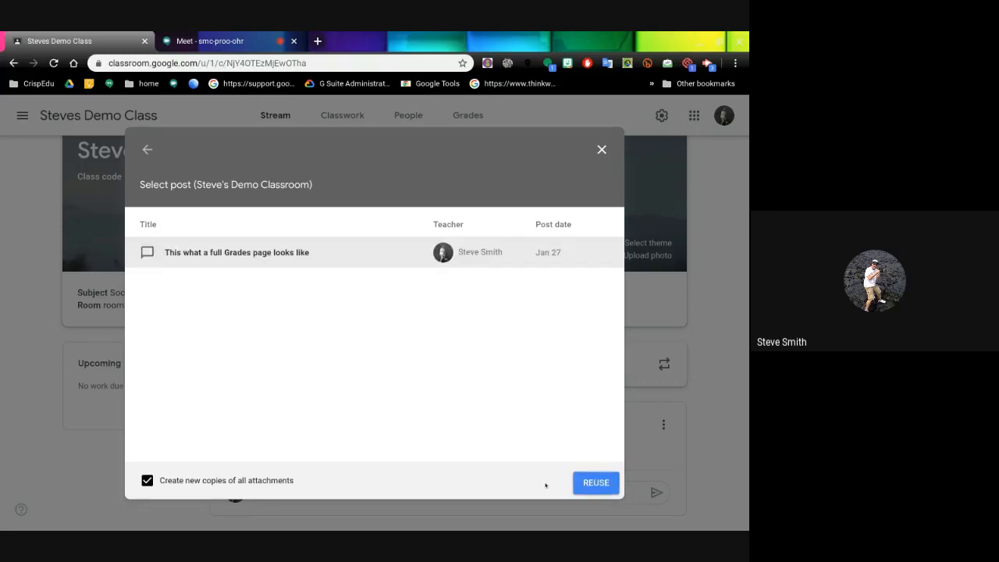
click(595, 483)
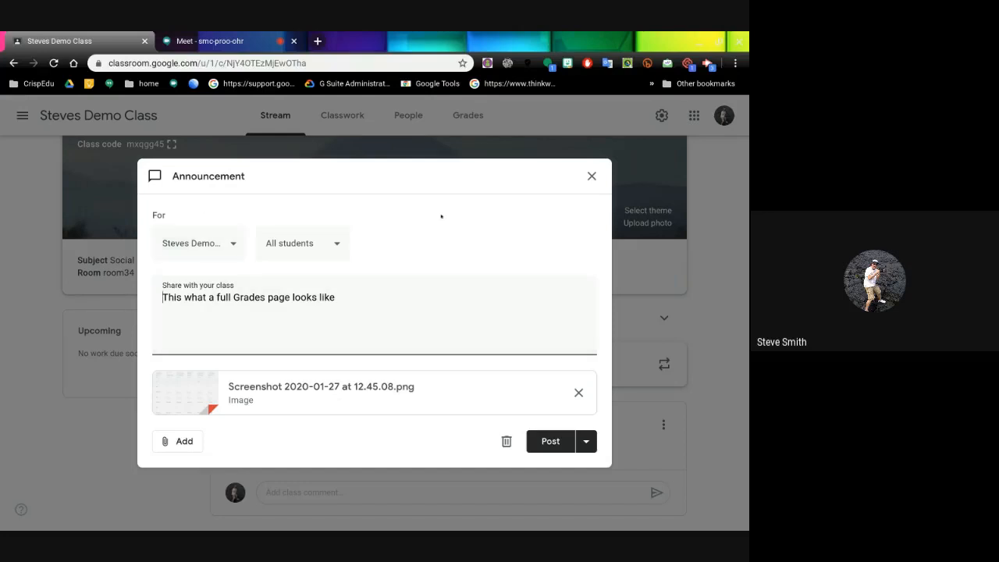
Check the class and student audience choices of the reused announcement, and post it immediately to all students
click(227, 247)
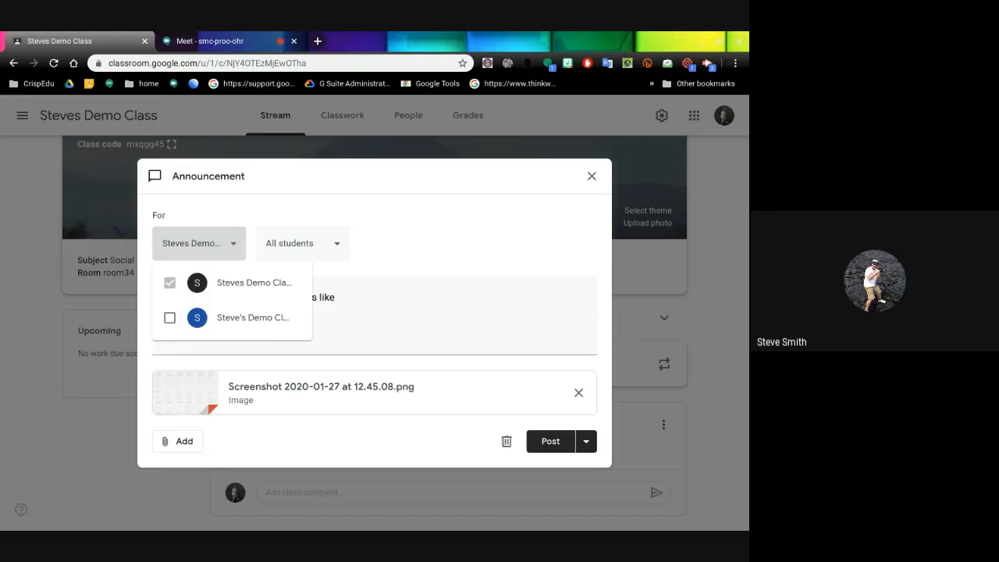
click(287, 195)
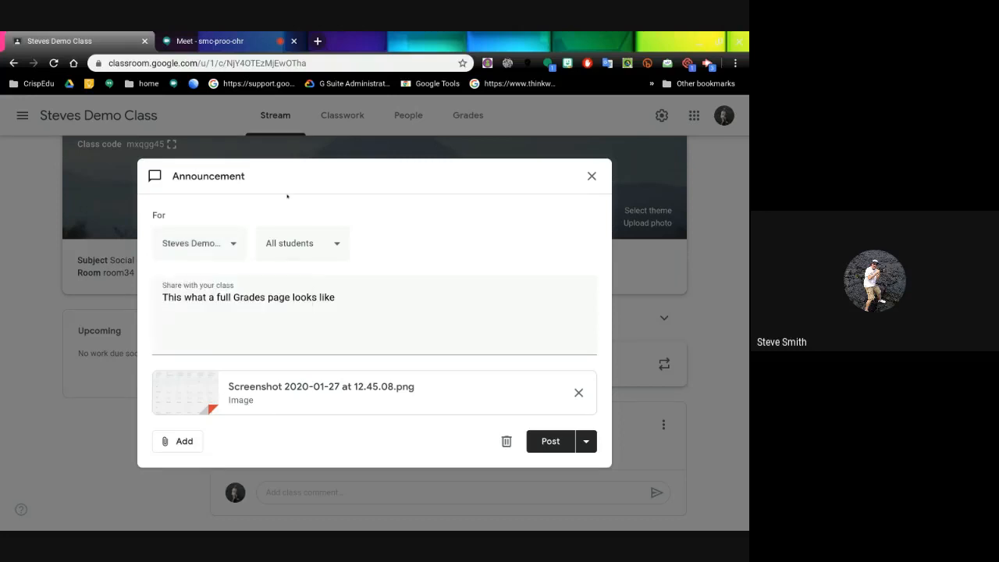
click(333, 244)
click(333, 244)
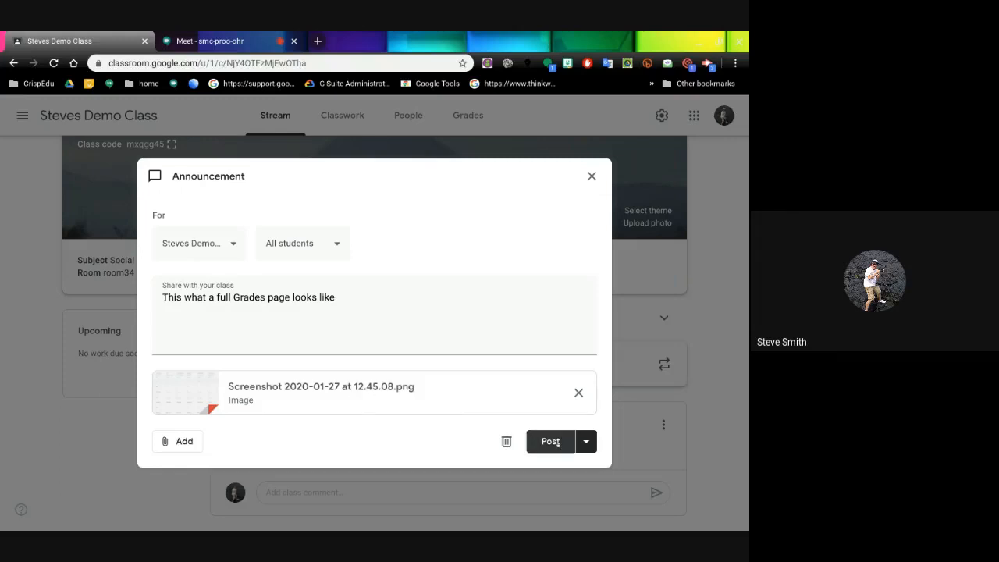
click(586, 441)
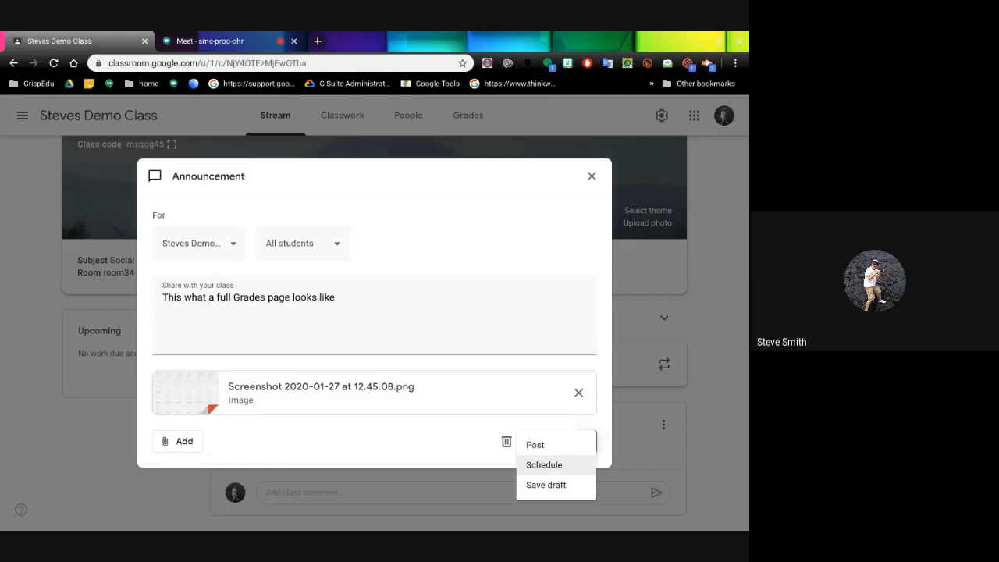
click(534, 444)
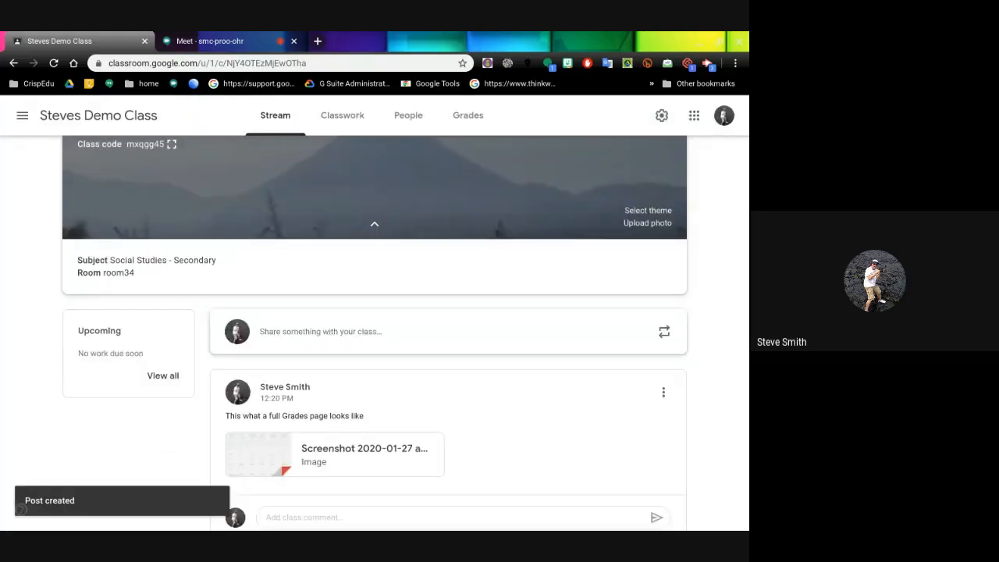
Check the options of the reused Grades page post, and move the "What are your pets doing today ?" post to the top of the stream
scroll(513, 275, down, 2)
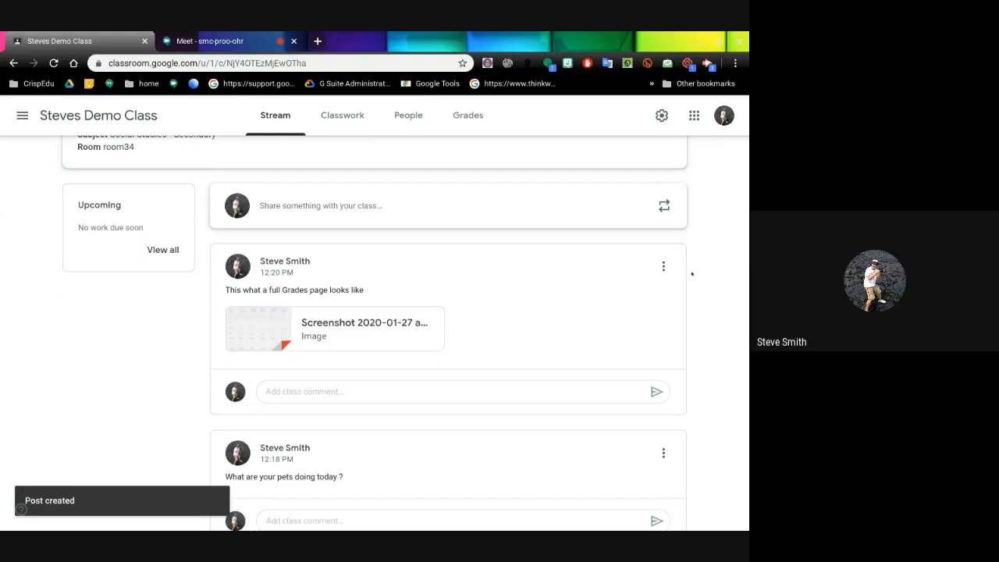
click(663, 266)
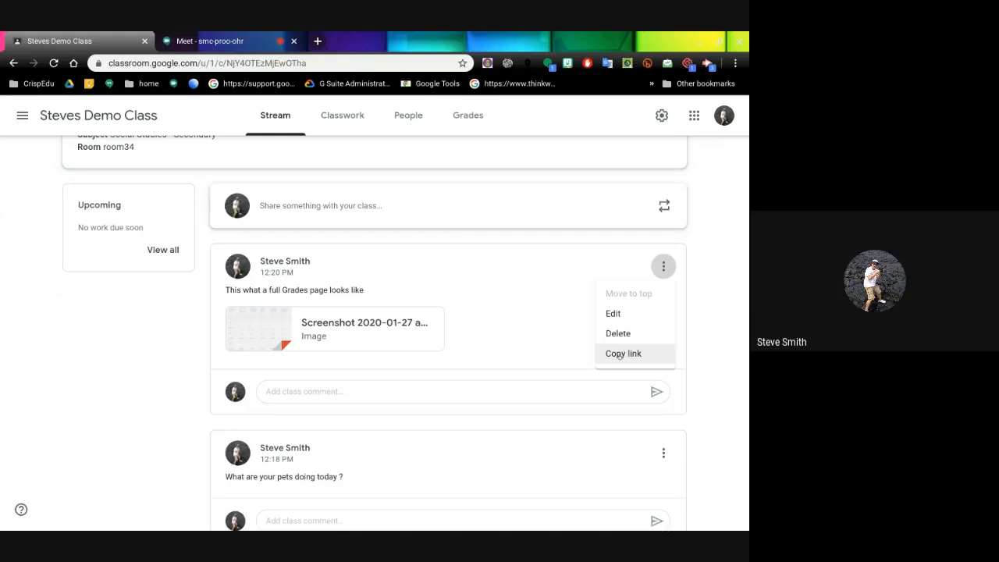
click(519, 269)
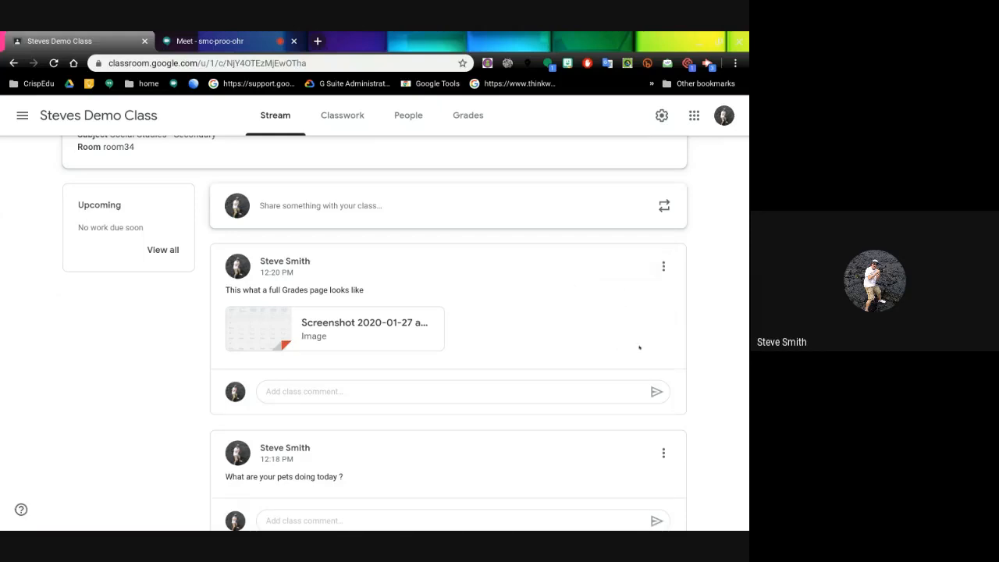
scroll(561, 336, down, 1)
click(662, 427)
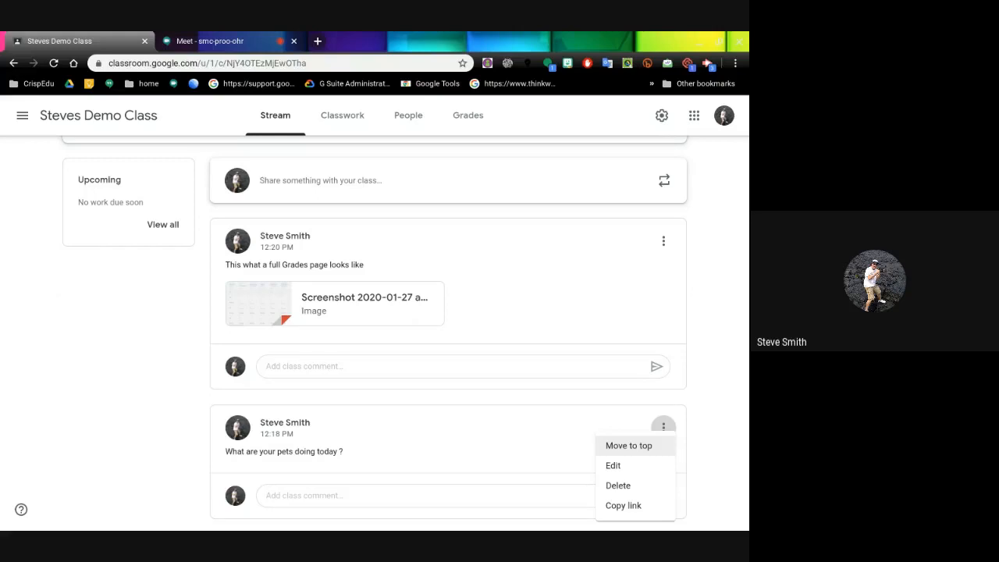
click(624, 446)
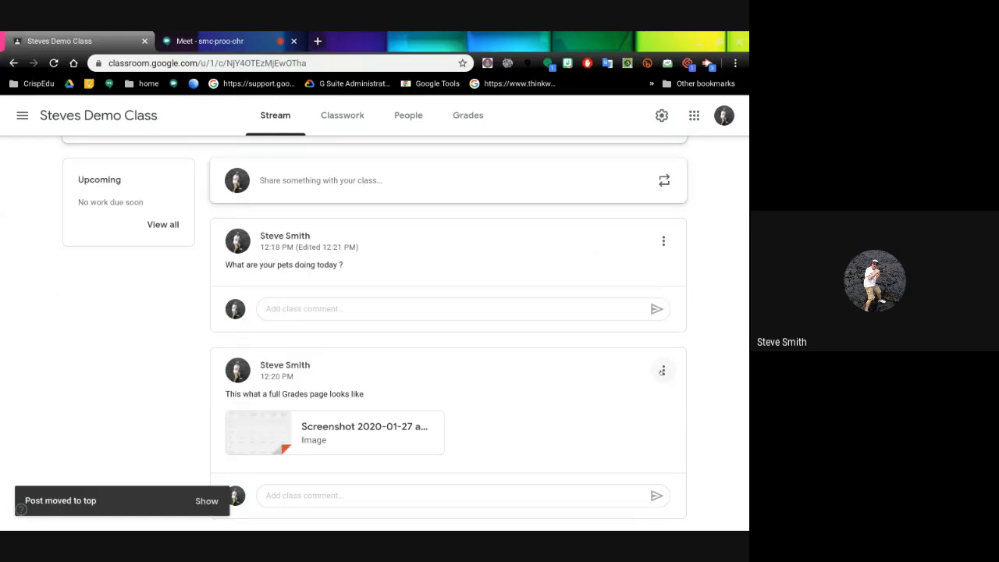
scroll(703, 339, up, 3)
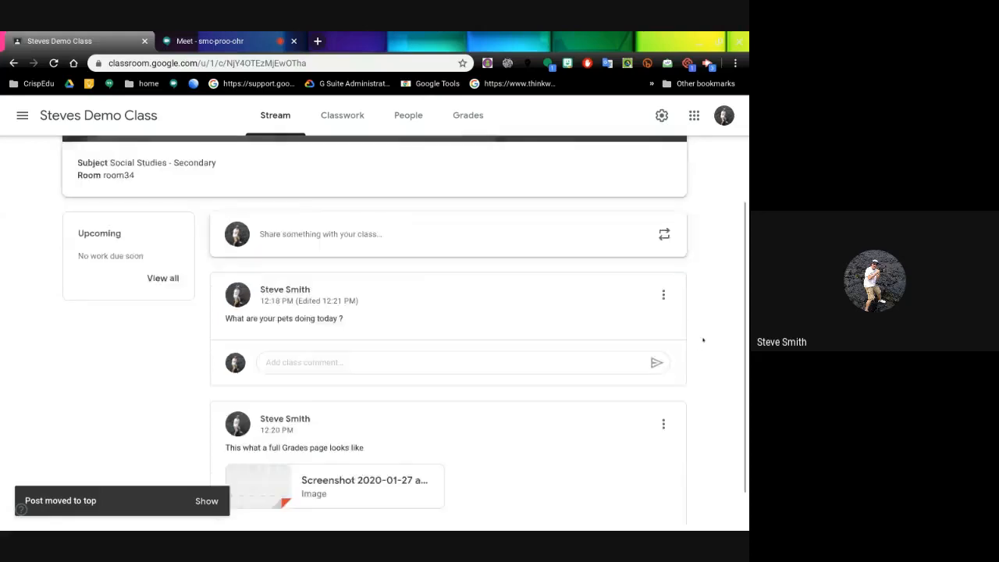
scroll(703, 340, down, 3)
scroll(375, 312, up, 3)
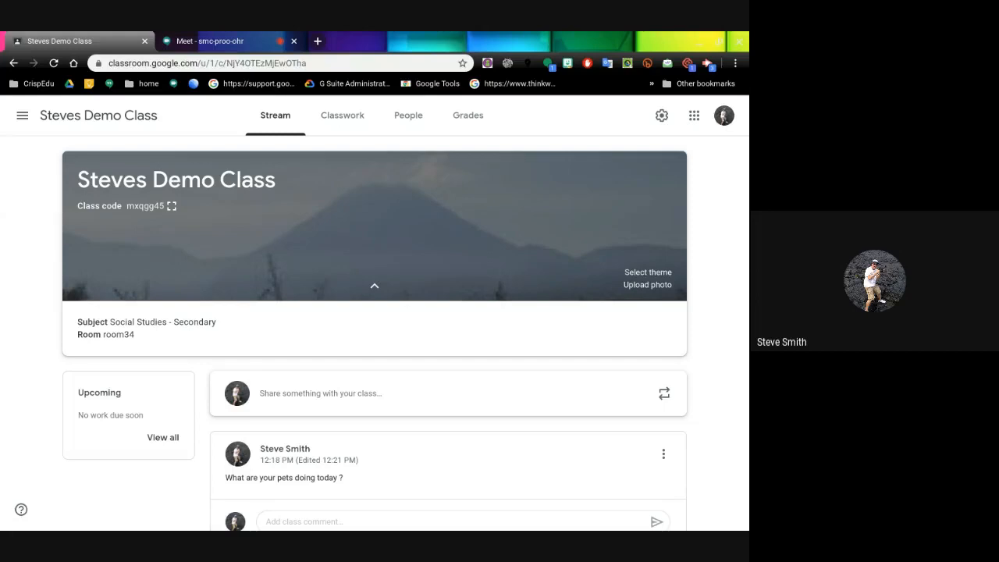
Add a topic named "Homework" to the class's Classwork page
click(342, 117)
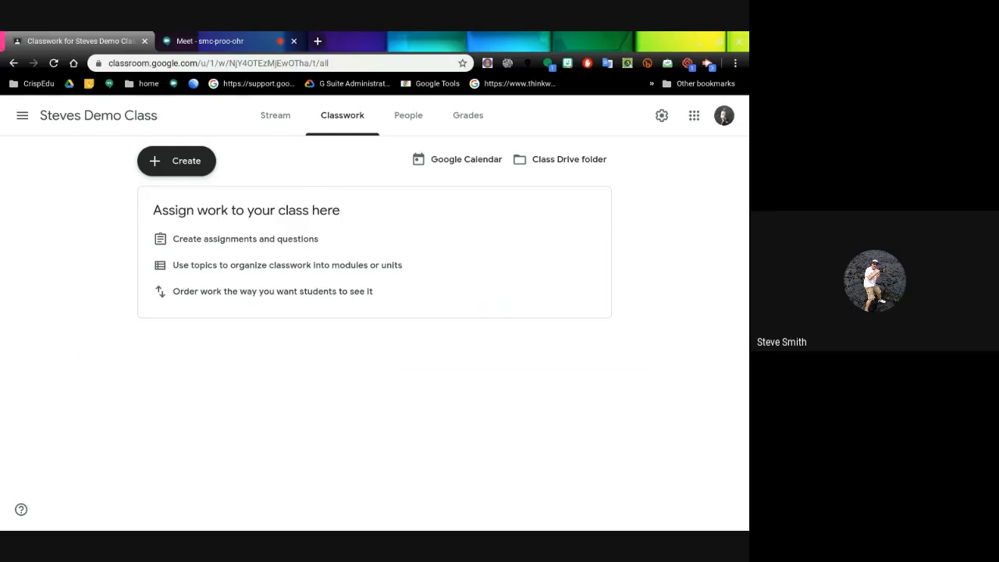
click(179, 160)
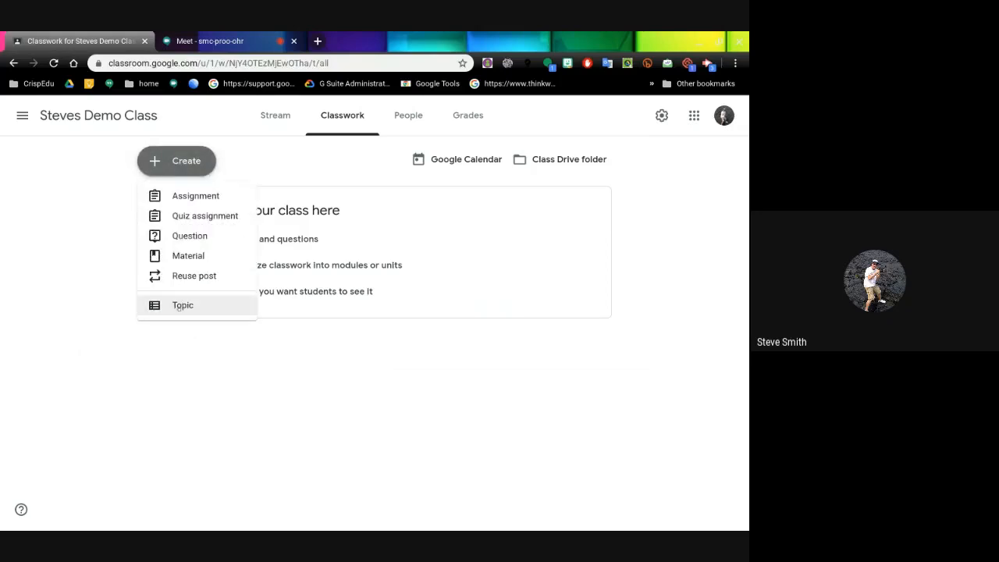
click(181, 306)
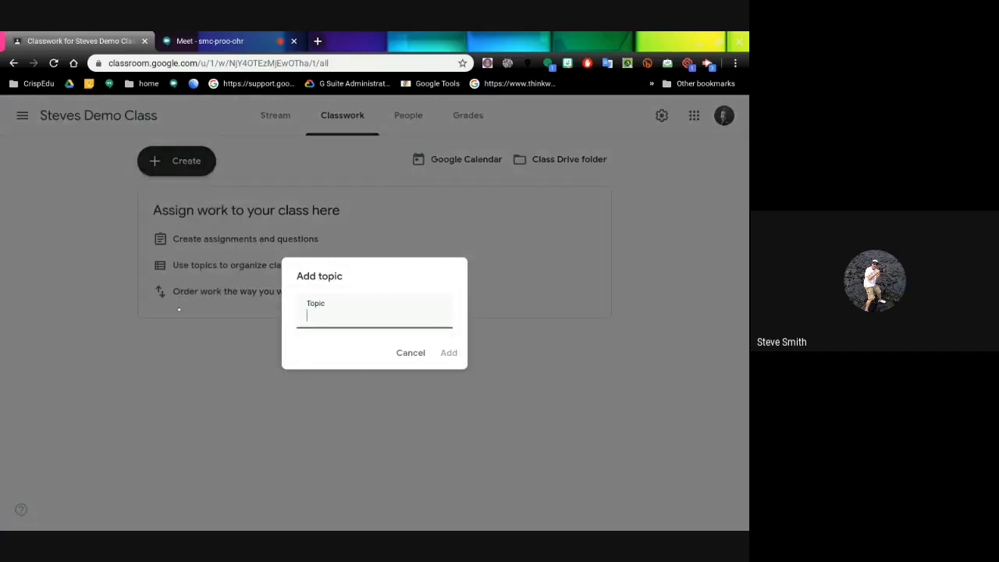
text(Homework)
click(447, 353)
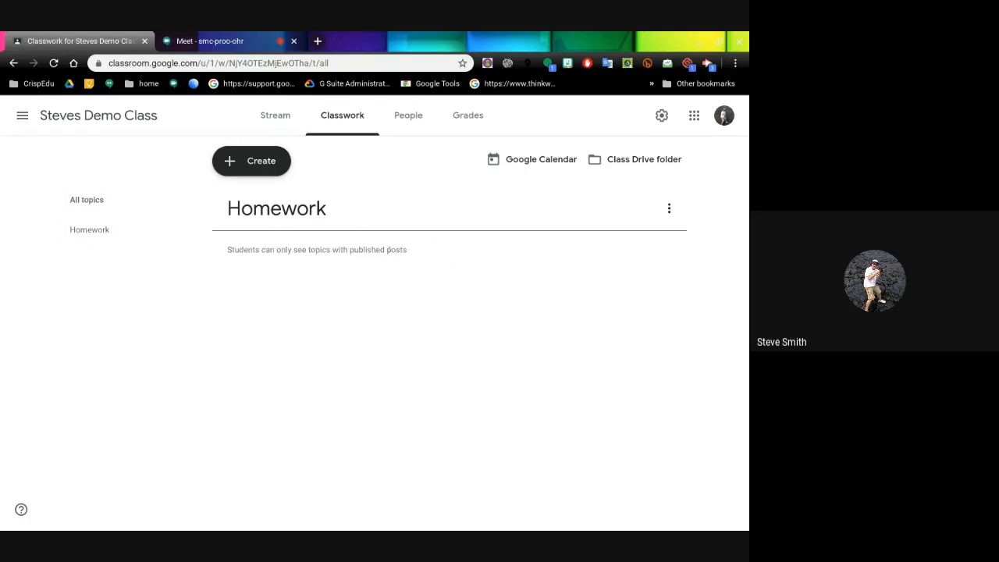
Add a second Classwork topic named "elections"
click(262, 162)
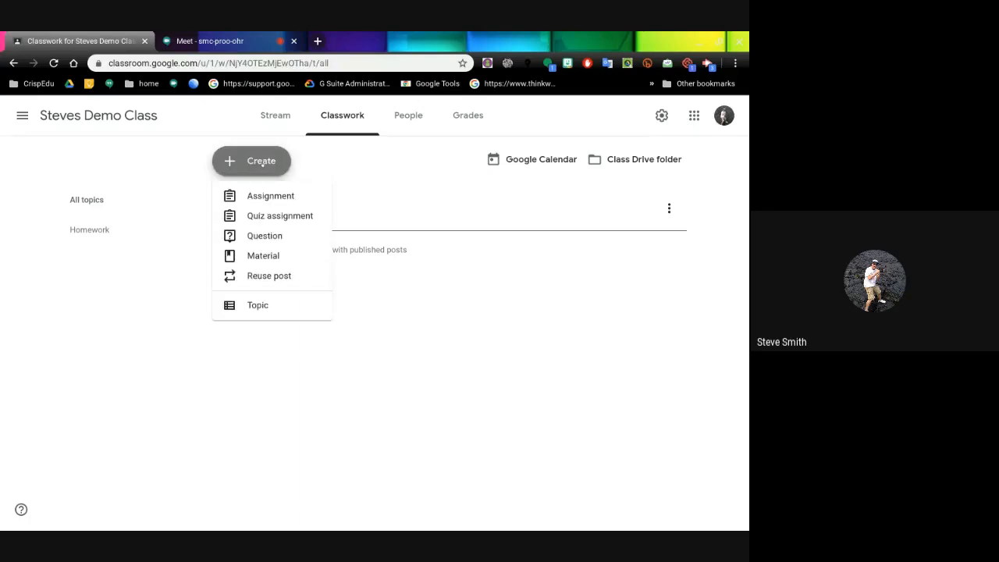
click(268, 305)
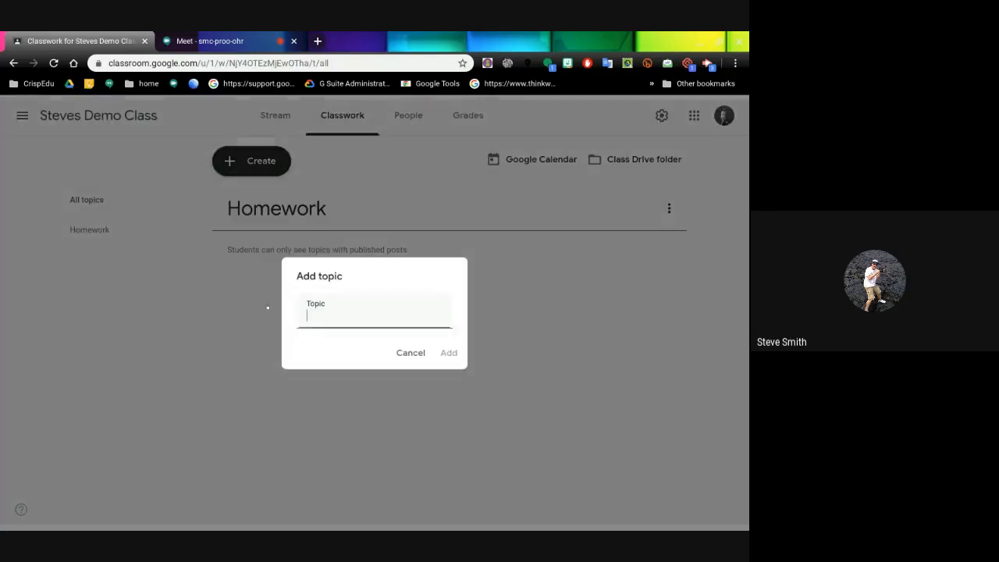
text(ek)
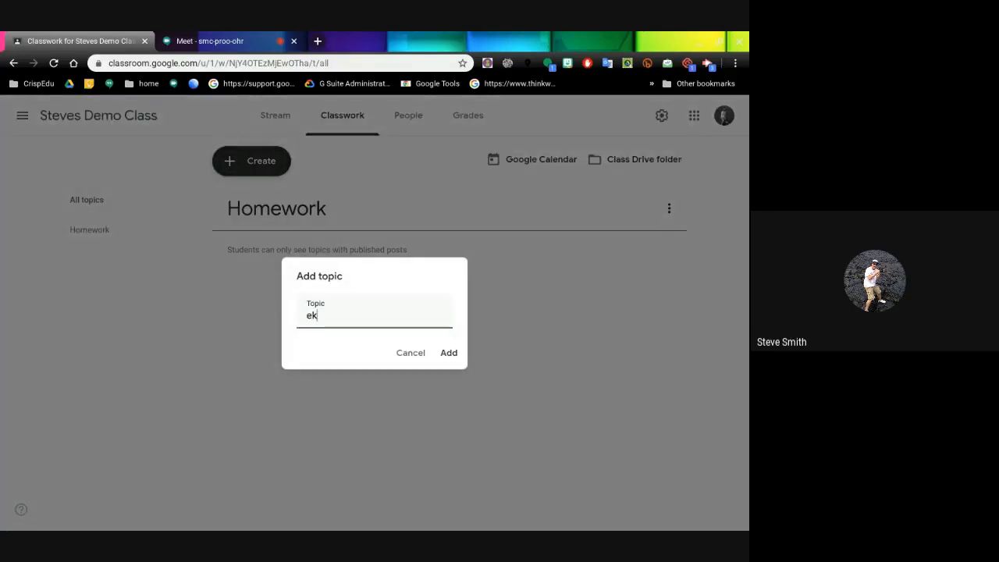
key(BackSpace)
text(lections)
click(443, 352)
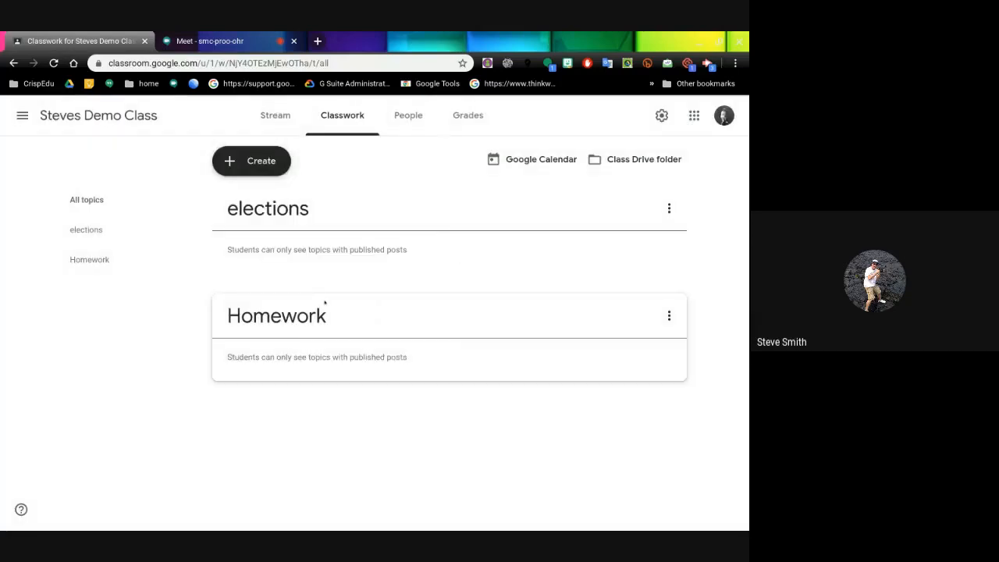
Move the Homework topic above elections, and return elections to first place
drag(324, 305, 309, 196)
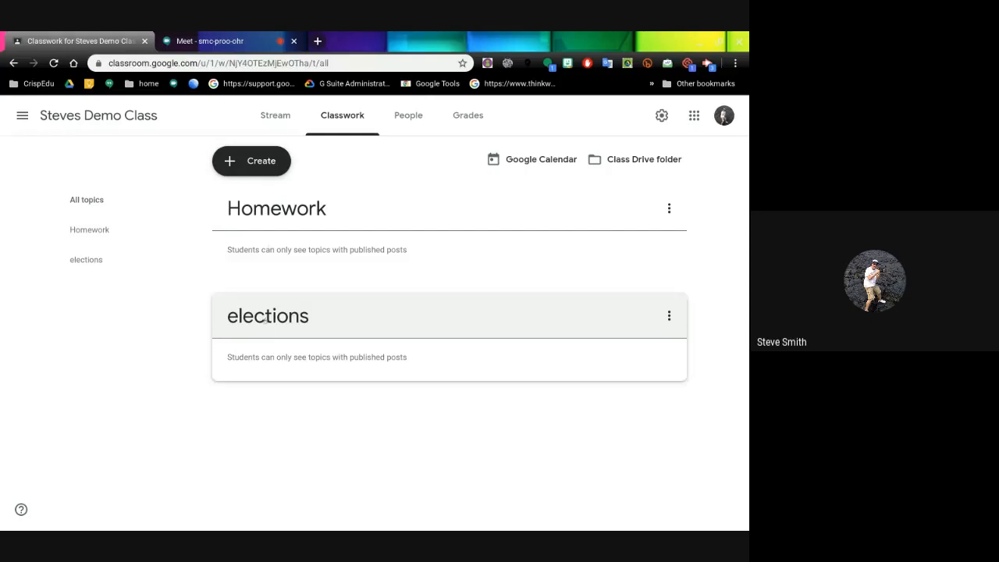
drag(265, 320, 296, 197)
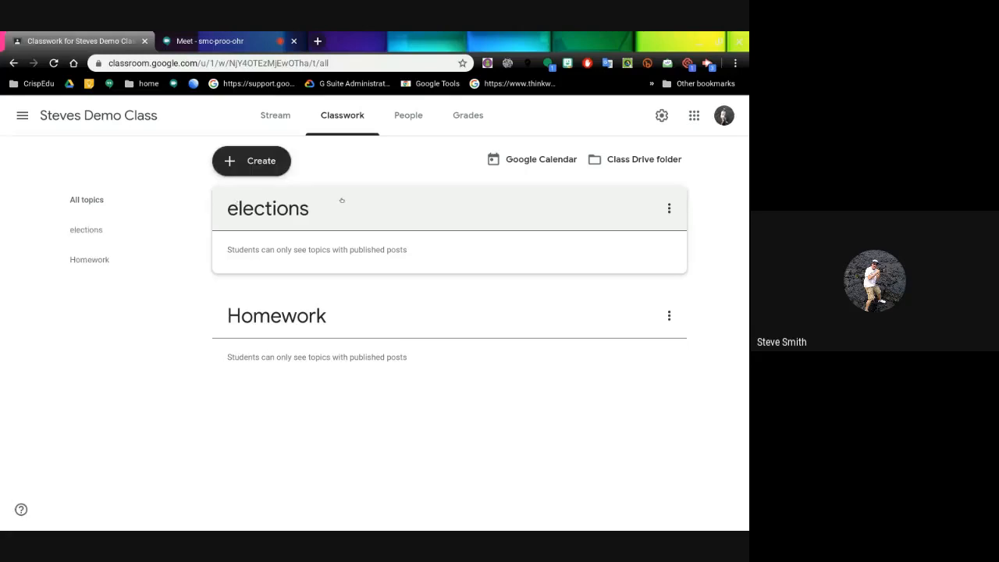
Rename the elections topic to "😃Elections", with a capital E and a smiley emoji in front
click(668, 209)
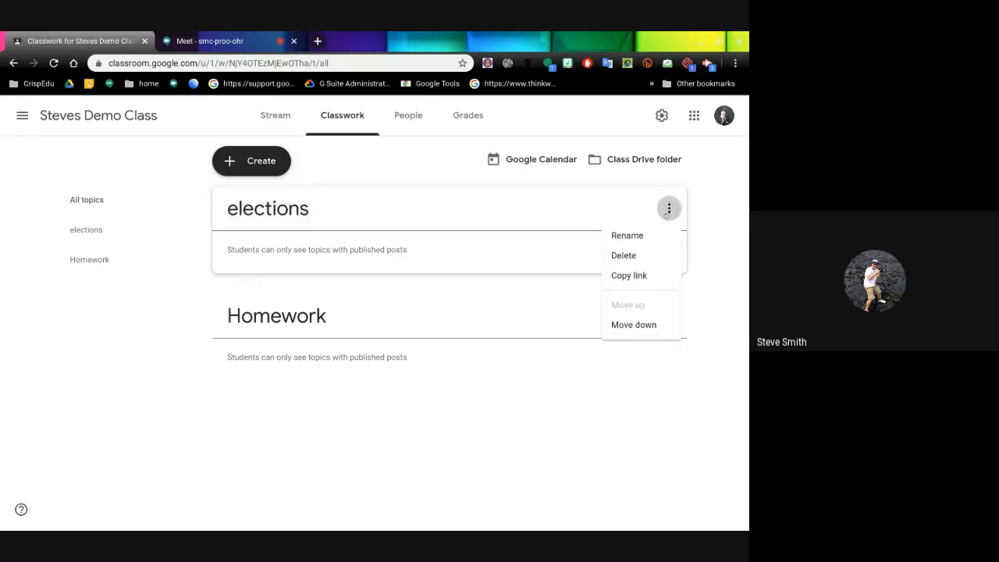
click(626, 235)
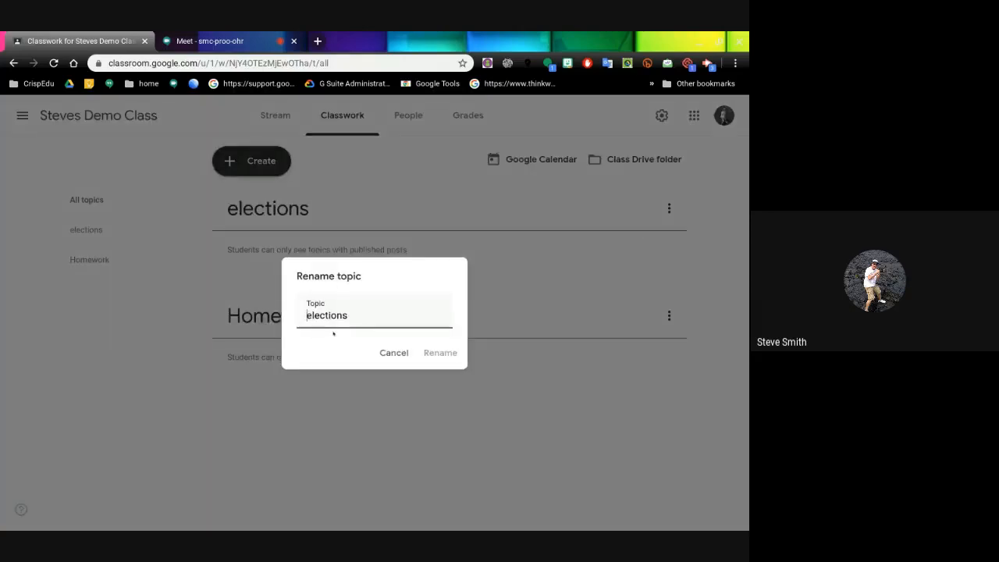
key(Delete)
text(E)
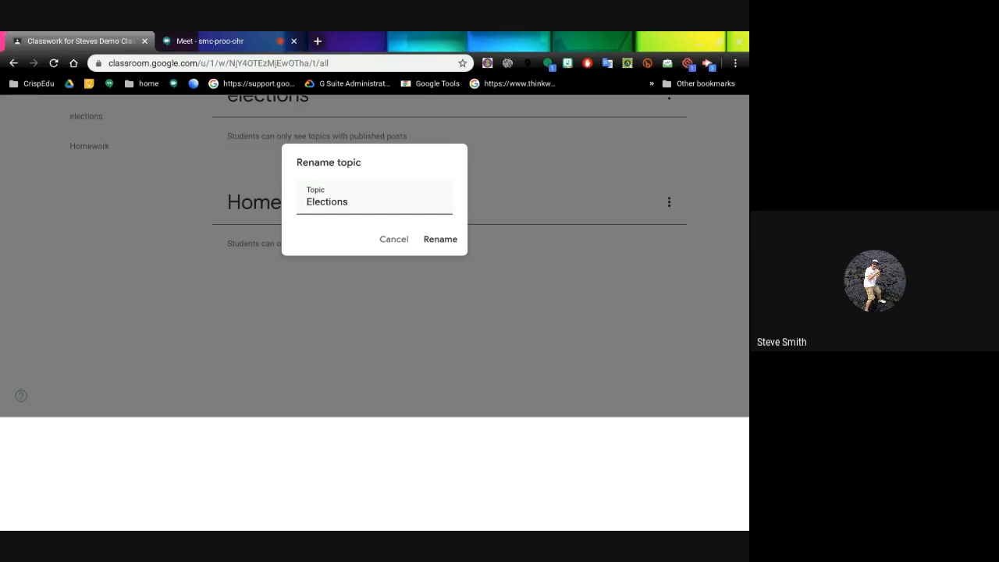
text(😃)
click(430, 239)
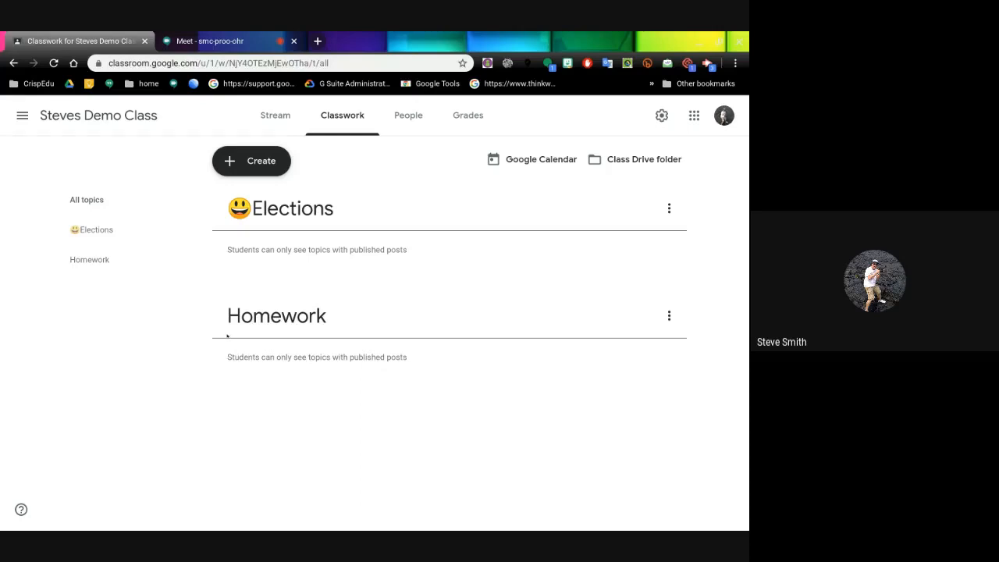
Rename the Homework topic to "🙈Homework", with a see-no-evil monkey emoji in front
click(668, 315)
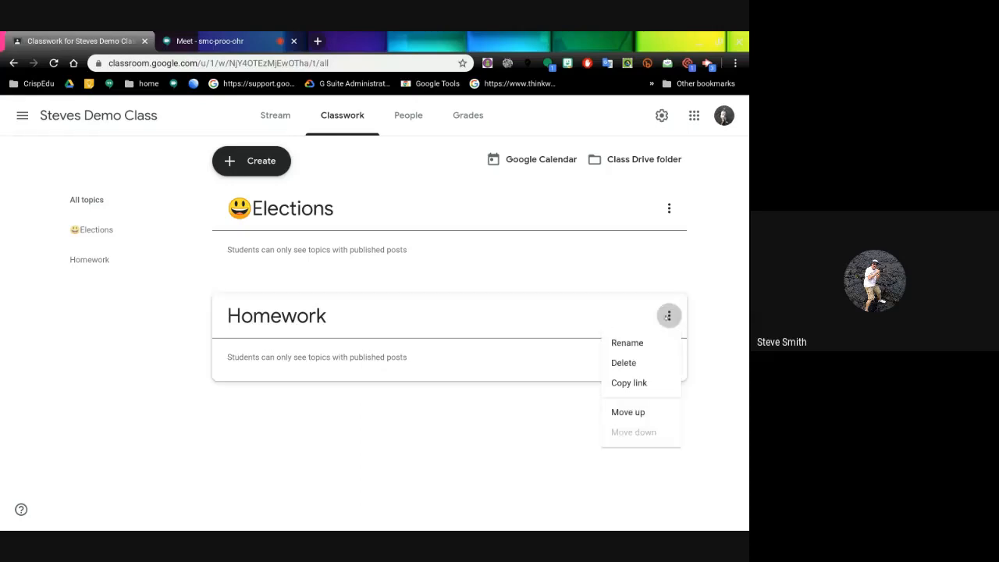
click(626, 342)
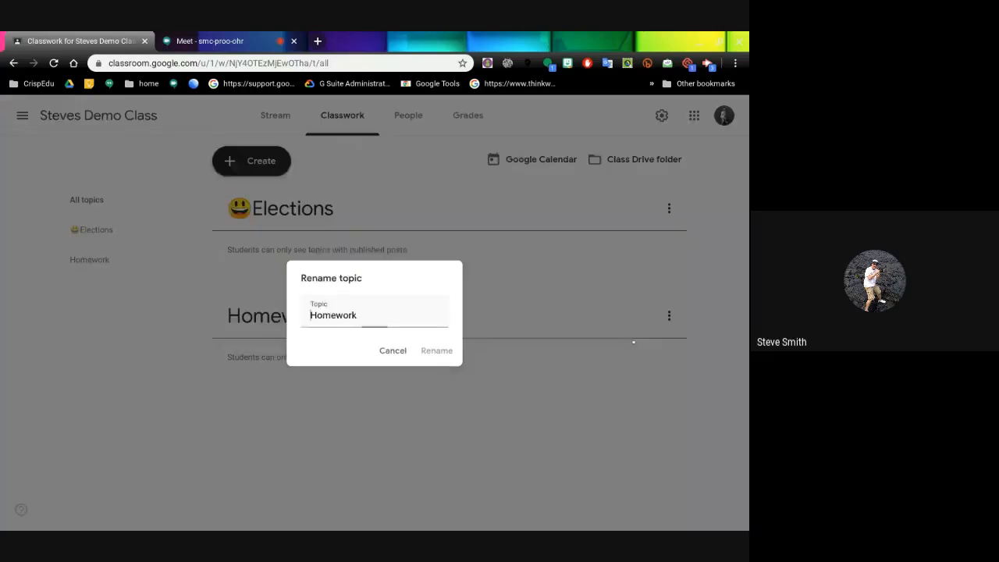
click(306, 315)
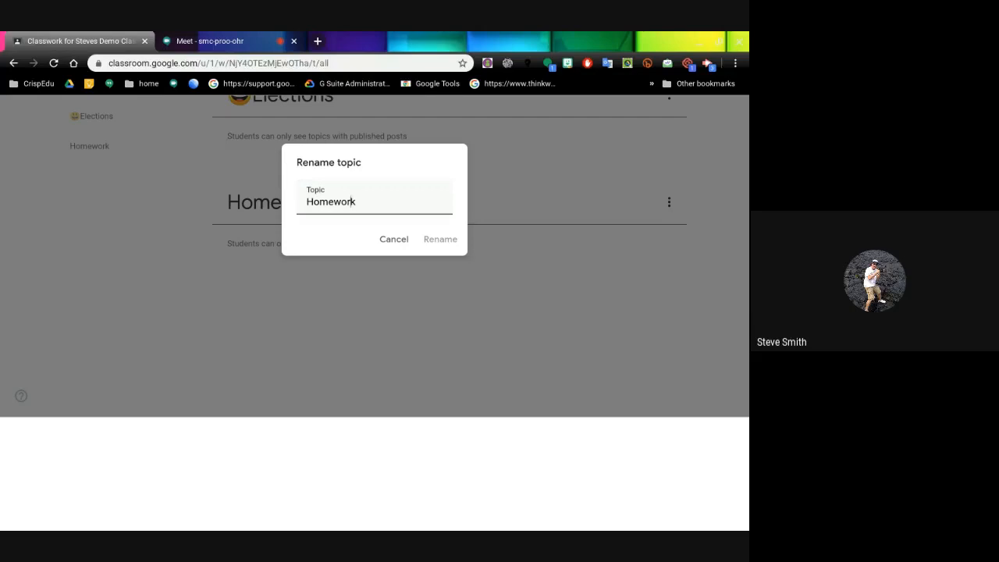
text(🙈)
key(BackSpace)
text(🙈)
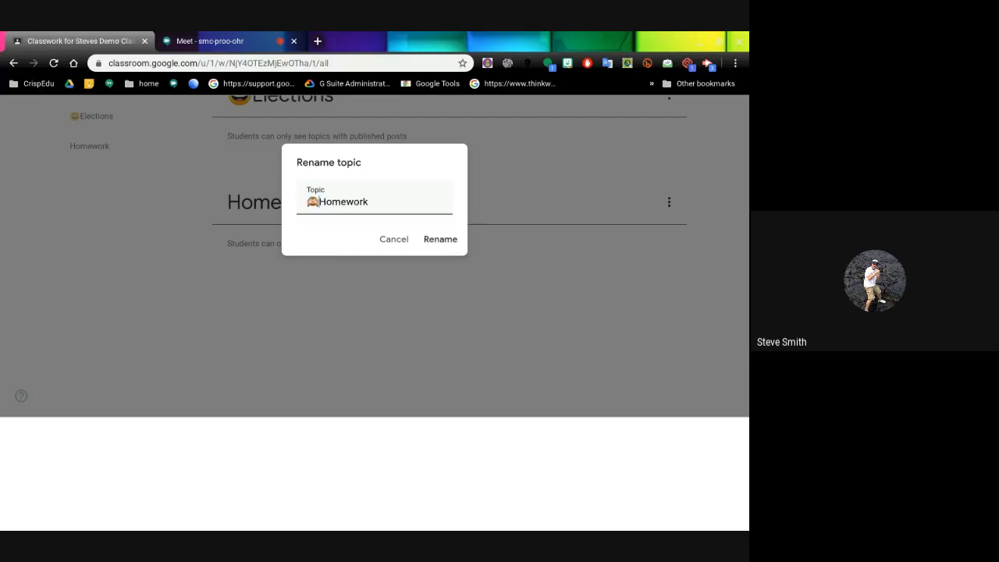
click(441, 239)
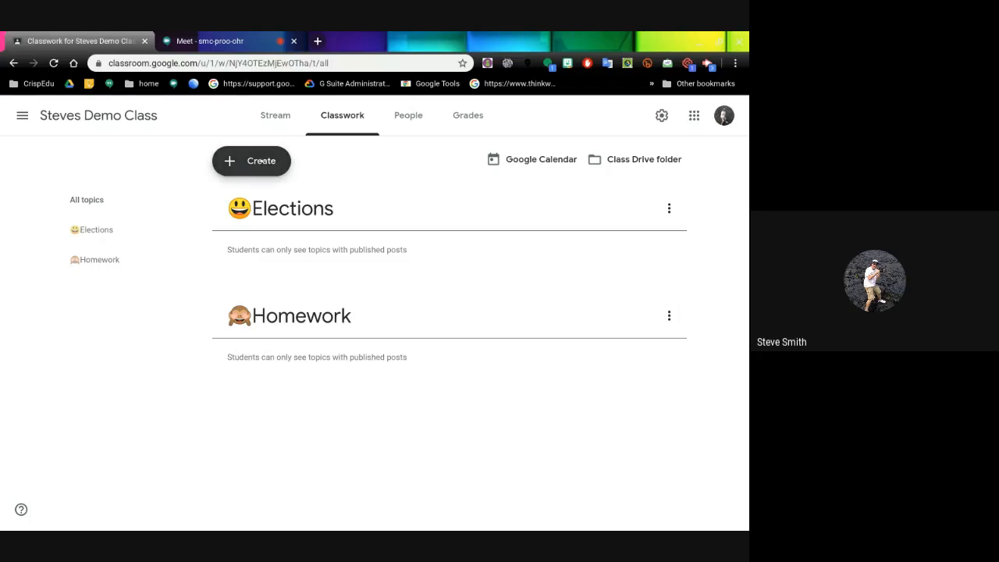
Create a new assignment on the Classwork page with the title "Research assignment on elections"
click(260, 161)
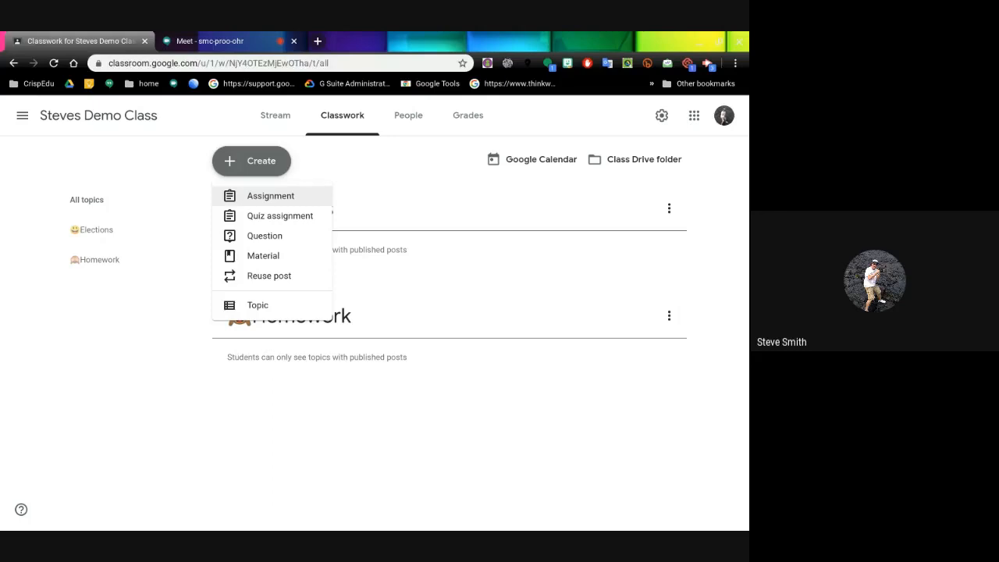
click(268, 196)
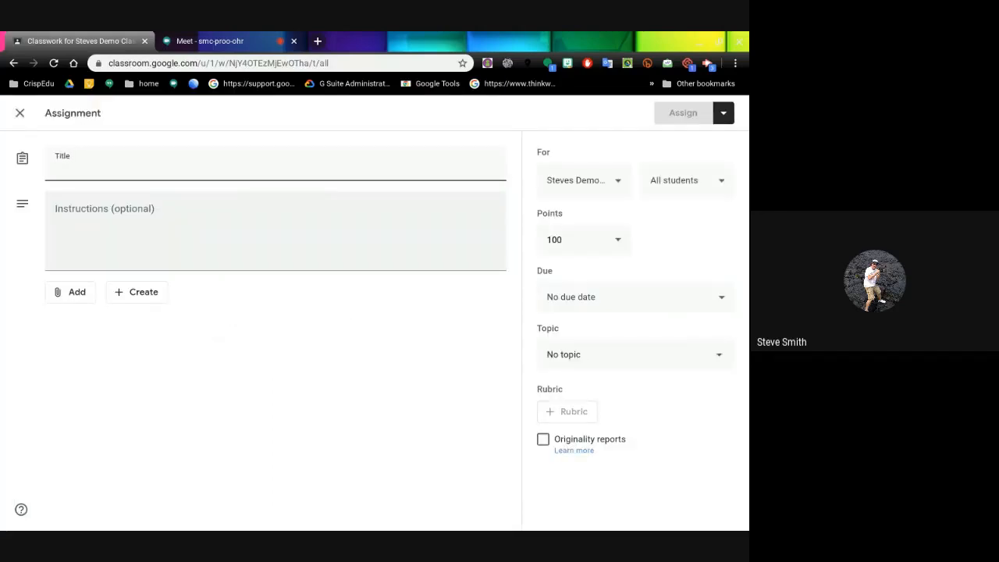
text(R)
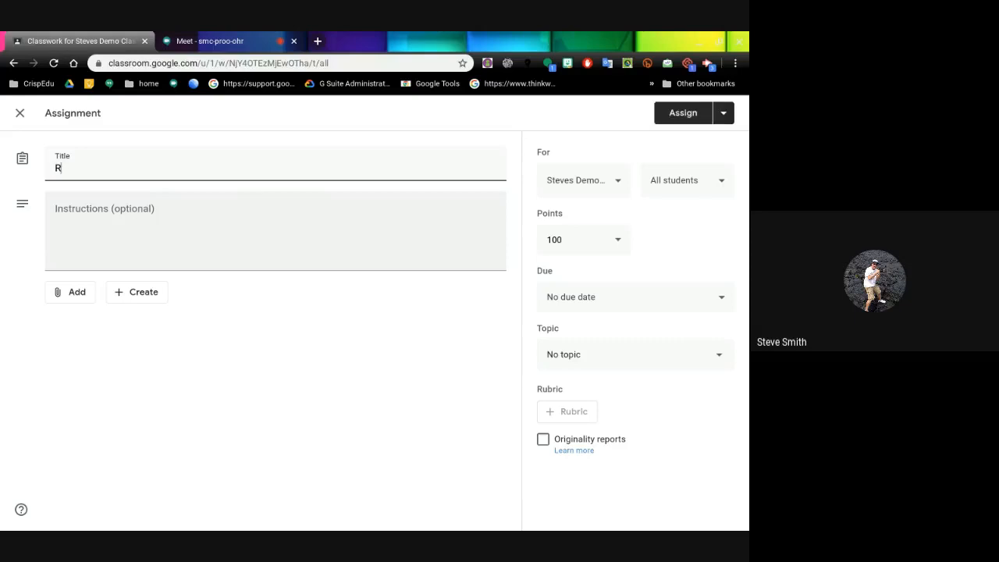
text(esearch assignment on ele)
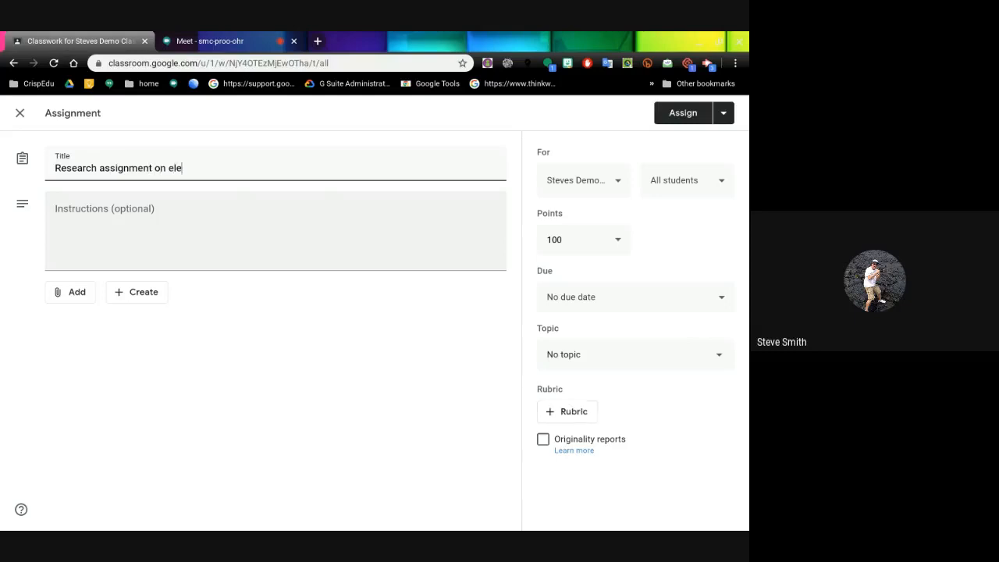
text(ctions)
Write the assignment instructions "Do some research to answer the questions on the doc"
click(89, 203)
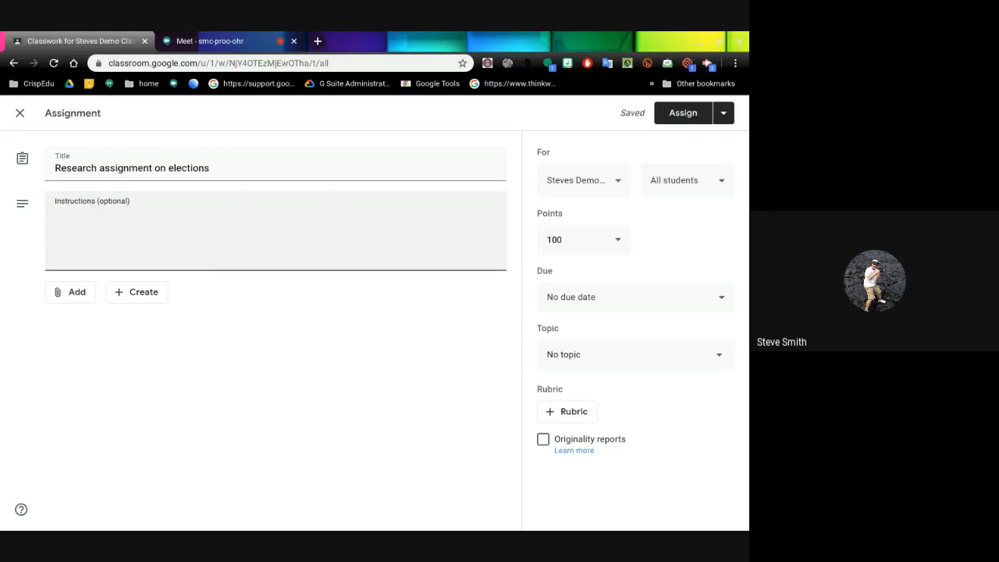
text(Do some research)
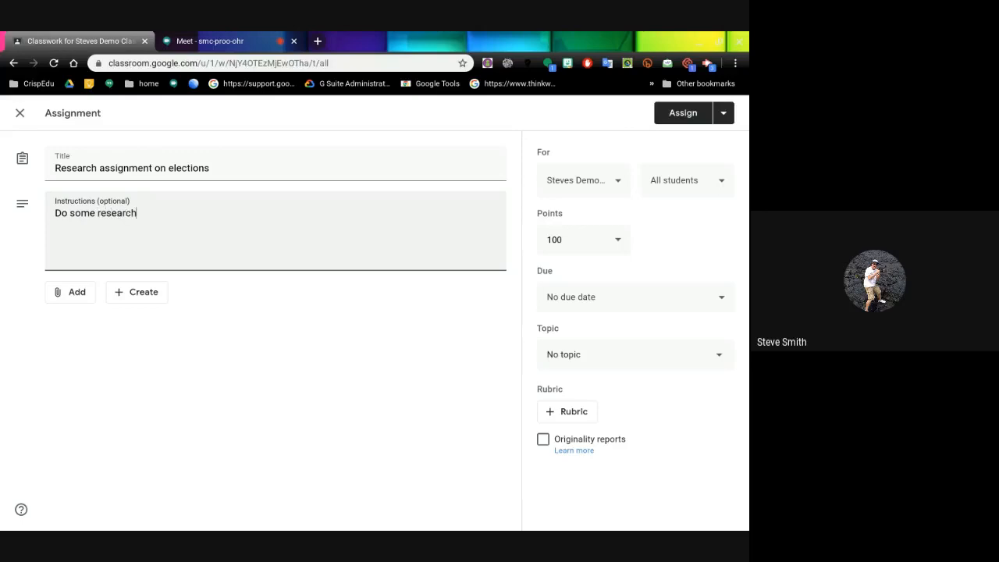
text( to answer the questions on the )
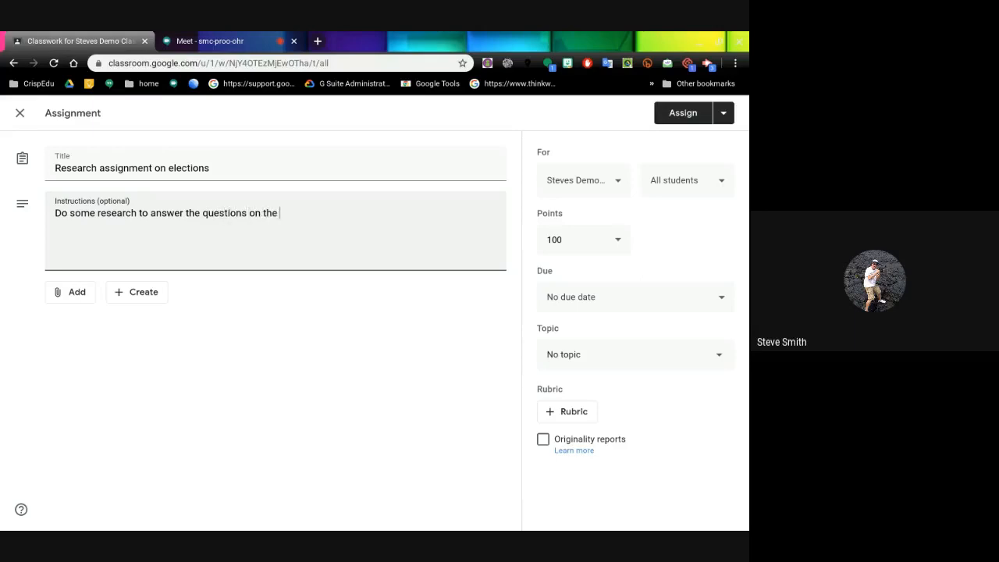
text(doc)
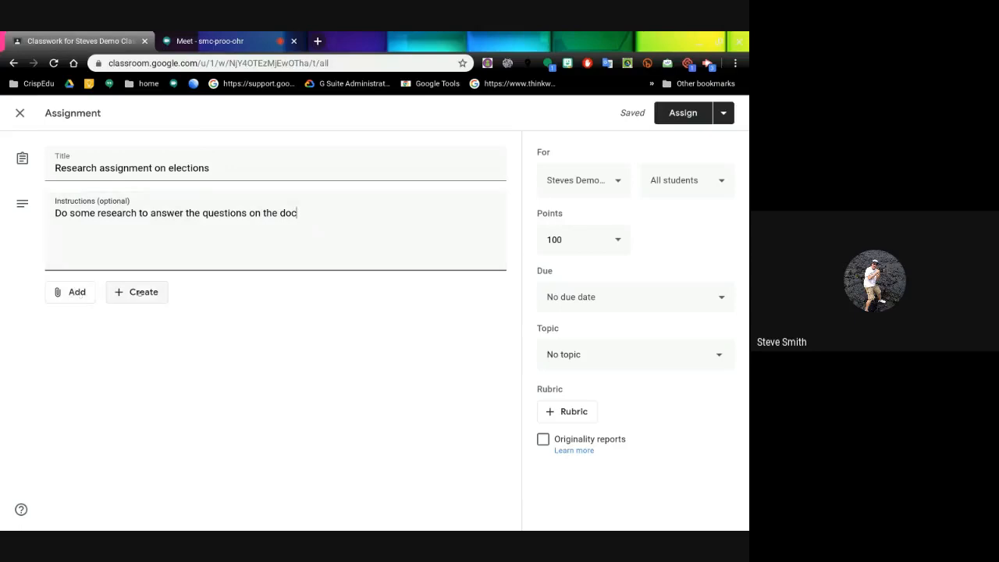
Attach the recent Google Drive document "[Template] Copy of US Electoral syst..." to the assignment
click(140, 293)
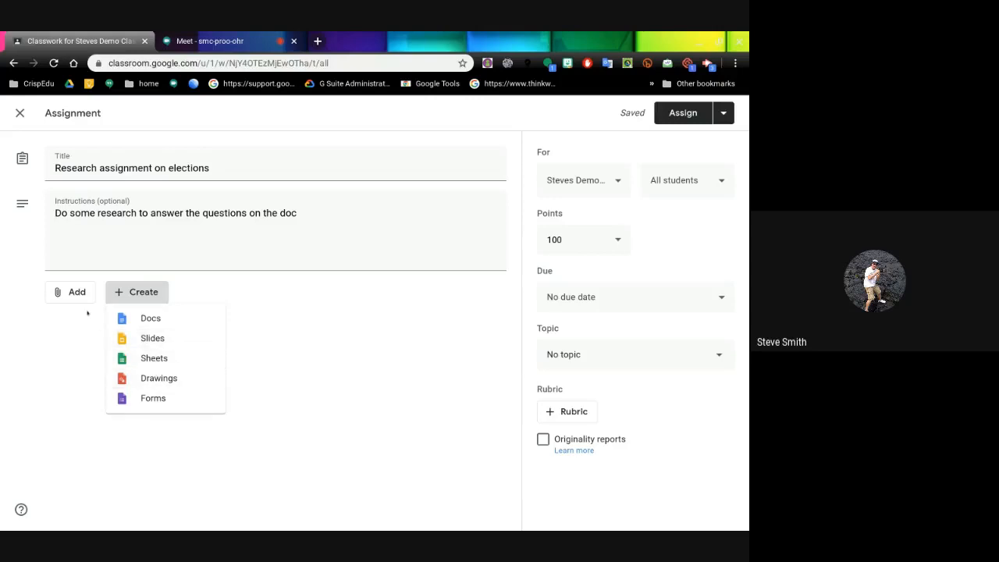
click(72, 291)
click(72, 291)
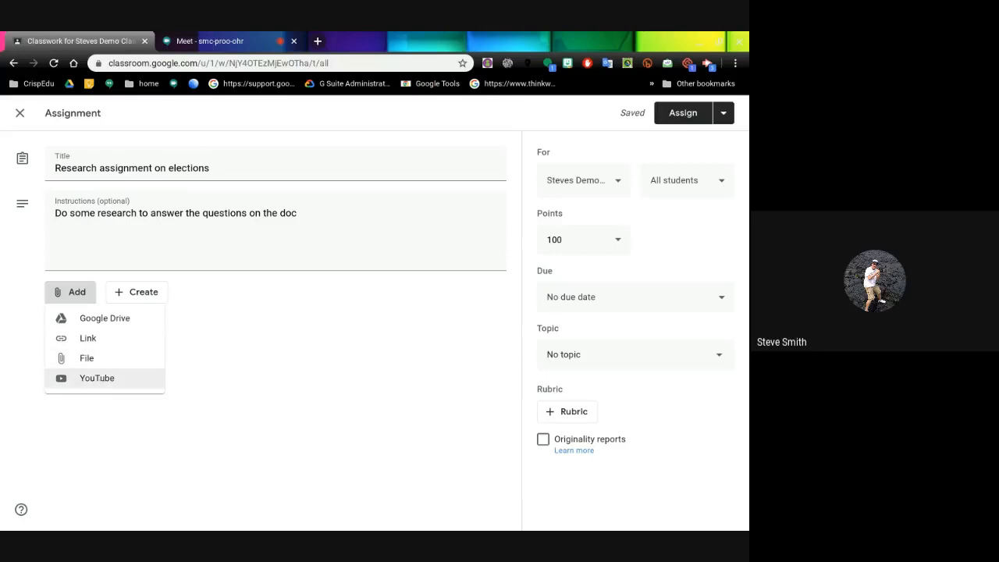
click(94, 323)
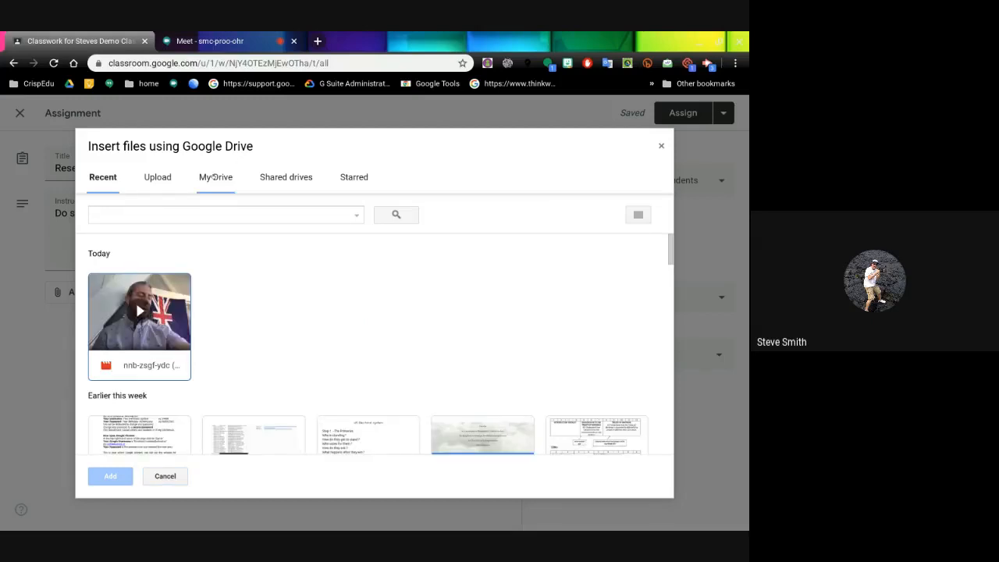
scroll(428, 261, down, 2)
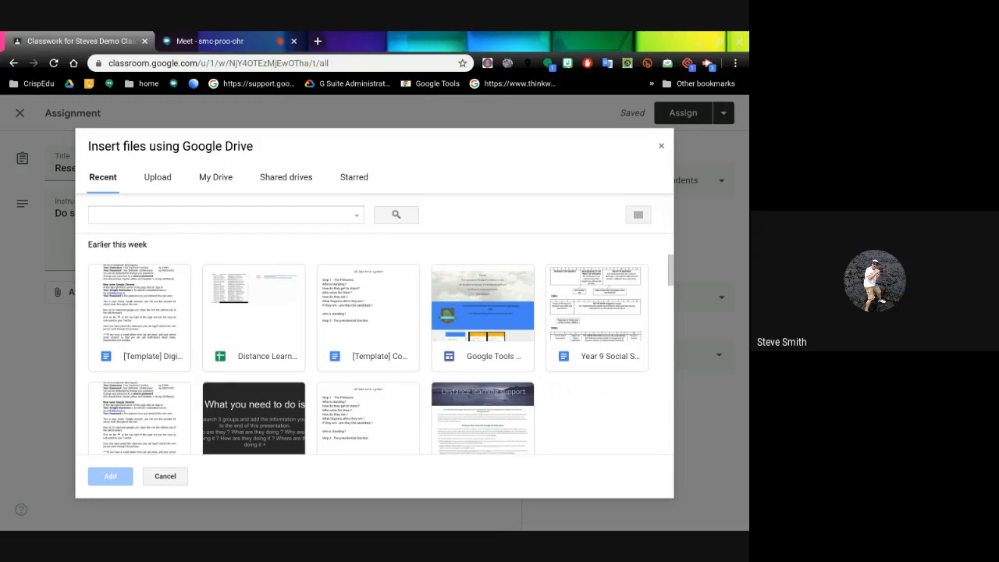
double_click(347, 306)
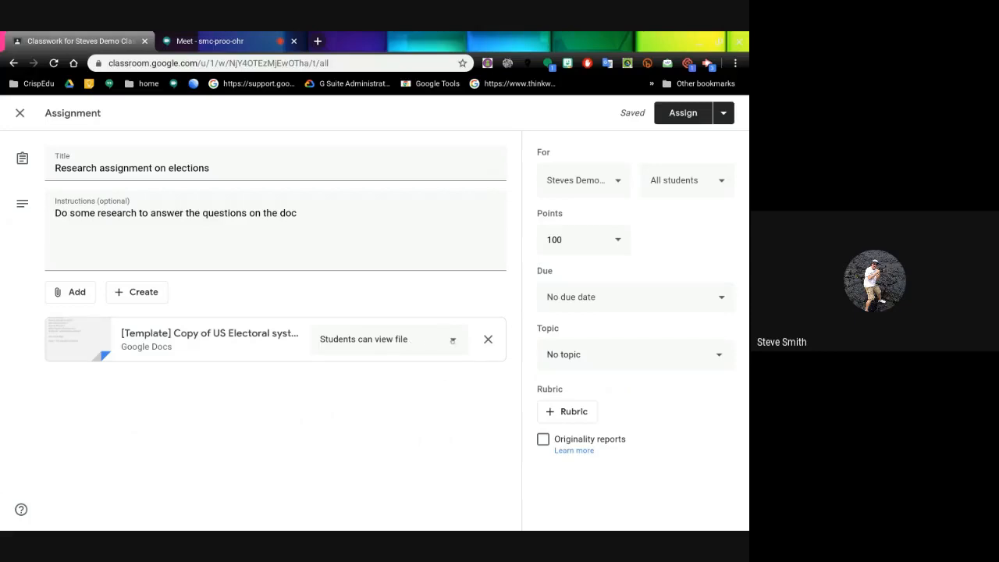
Try "Students can edit file" for the attached document, and set it to "Make a copy for each student"
click(453, 340)
click(395, 366)
click(449, 341)
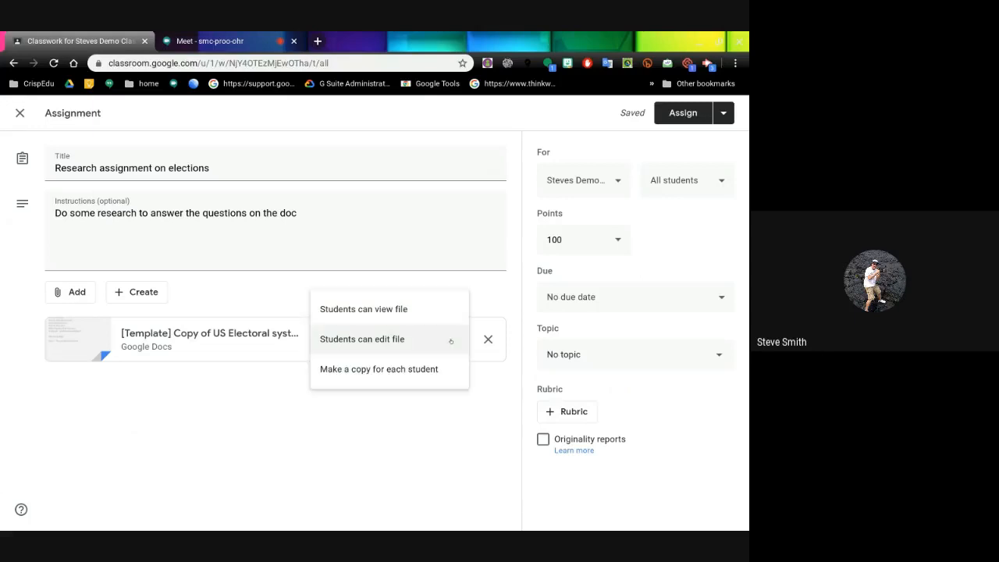
click(393, 370)
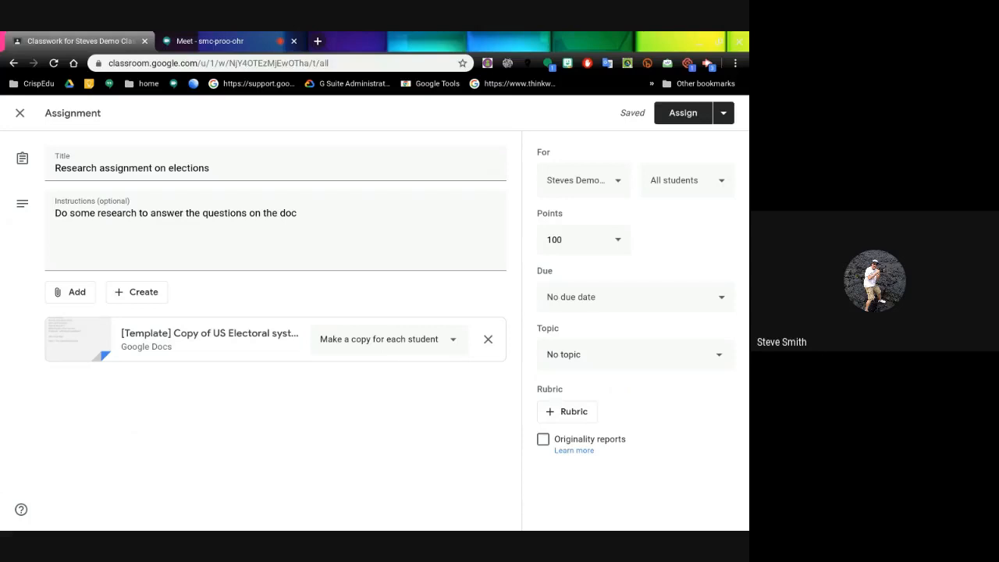
Check which classes the assignment can be given to, and set its points to 10
click(579, 185)
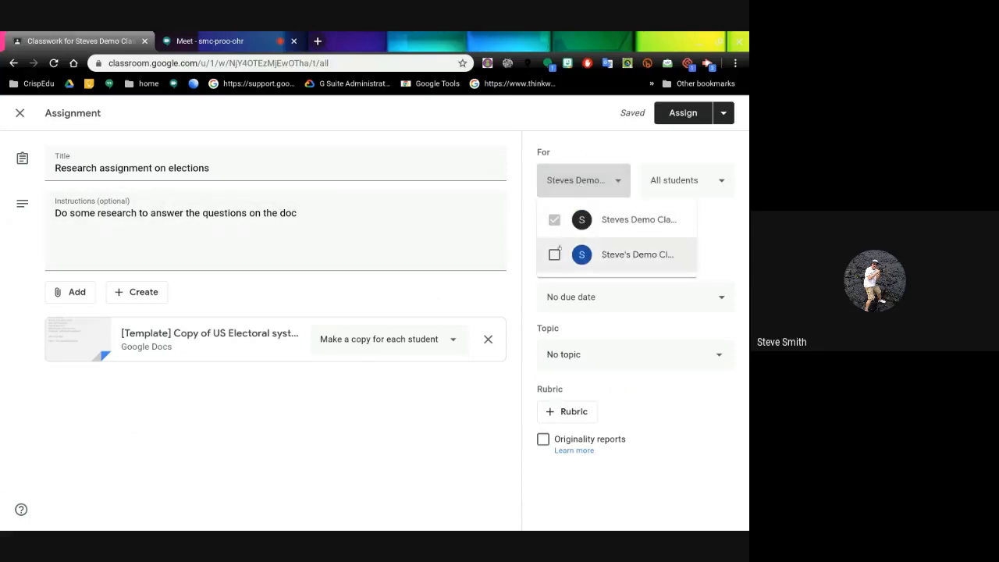
click(591, 174)
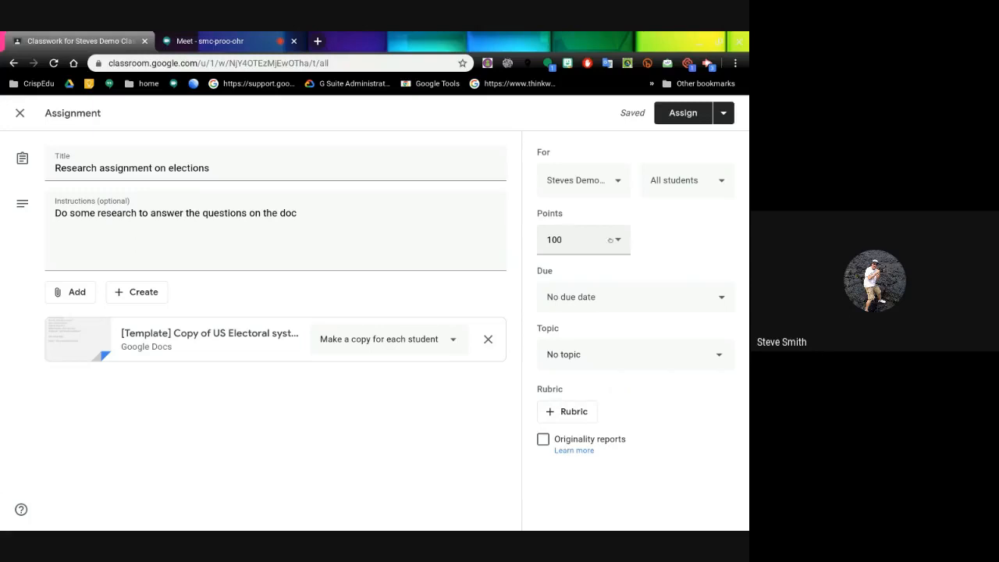
click(617, 242)
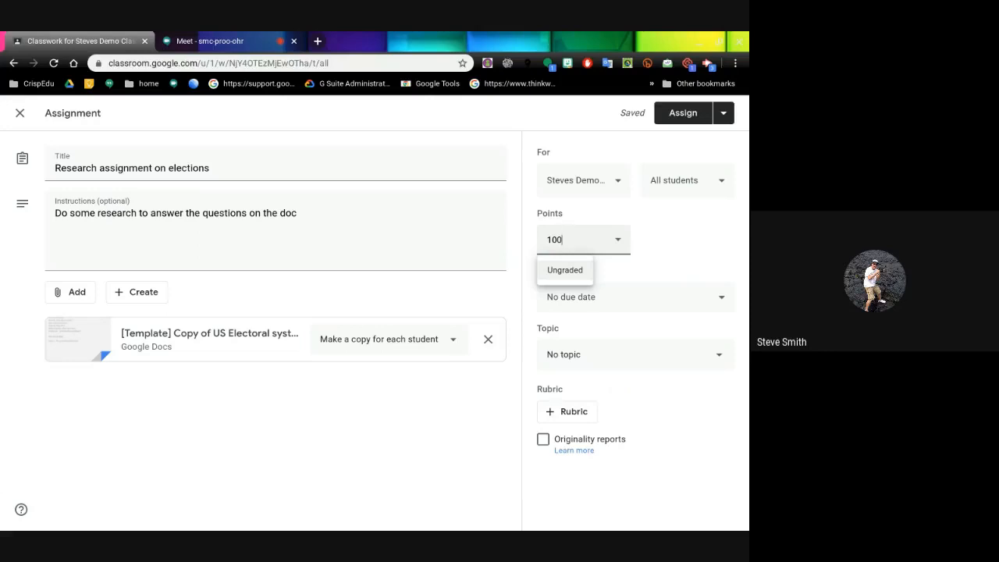
key(BackSpace)
key(BackSpace)
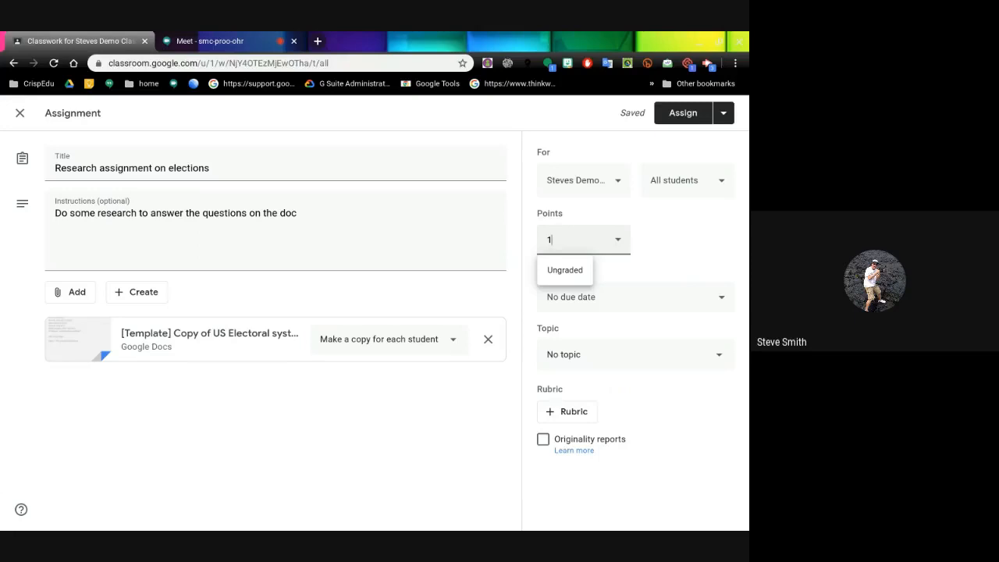
text(0)
click(688, 234)
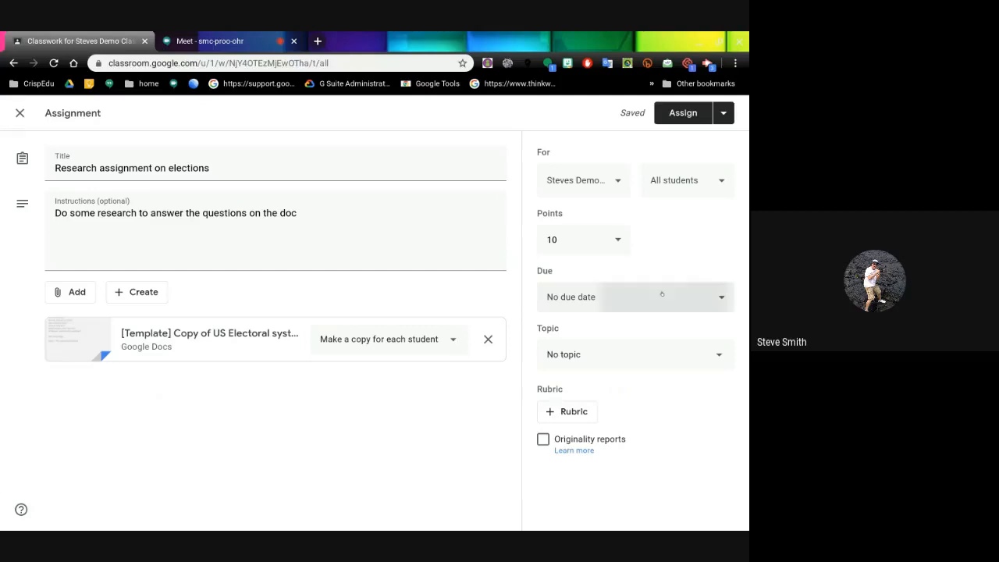
Set the assignment's due date to Apr 17, 2020 and its due time to 16:00
click(661, 295)
click(616, 347)
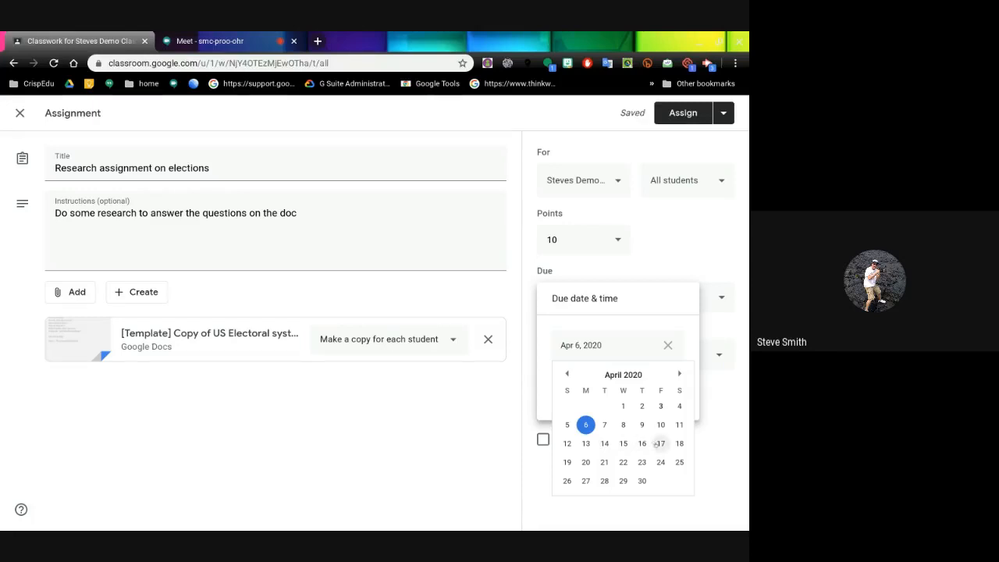
click(658, 443)
click(608, 391)
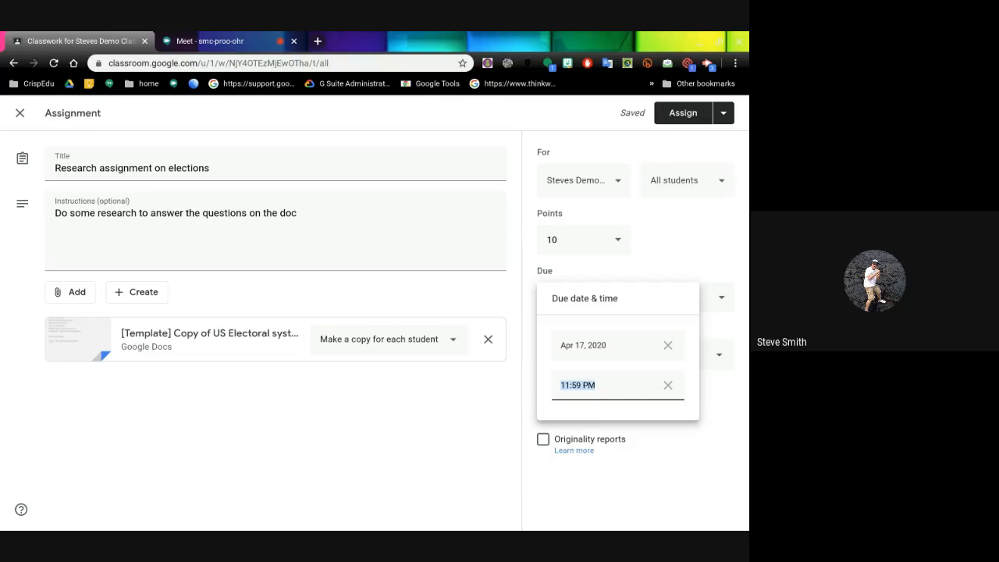
text(16:00)
click(705, 445)
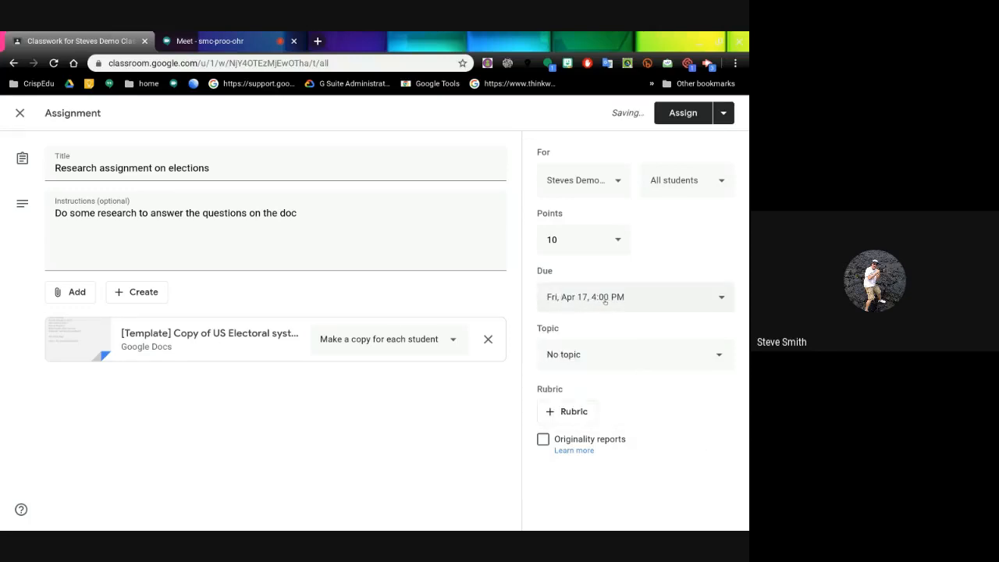
File the assignment under the 😃Elections topic and assign it to the class immediately
click(627, 356)
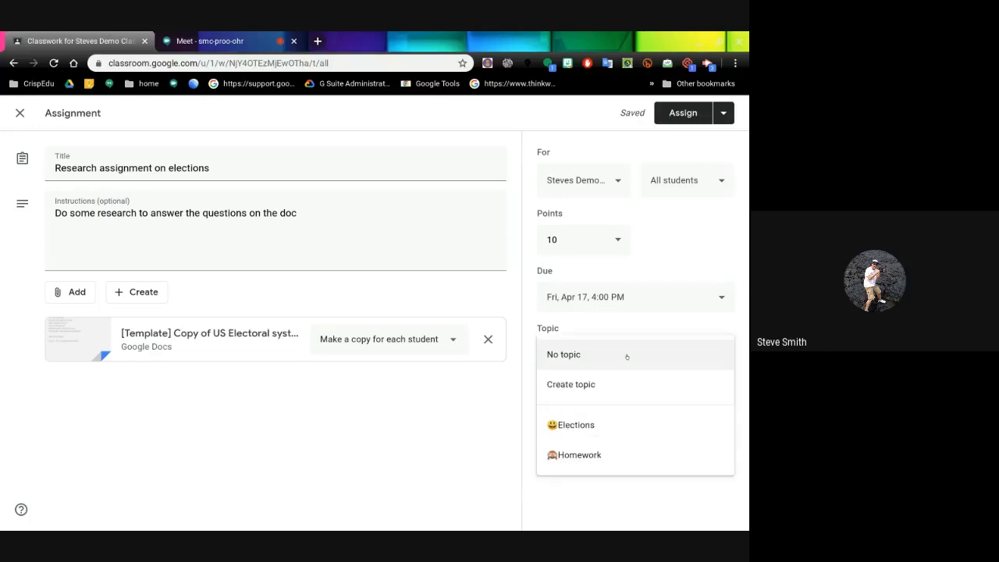
click(581, 425)
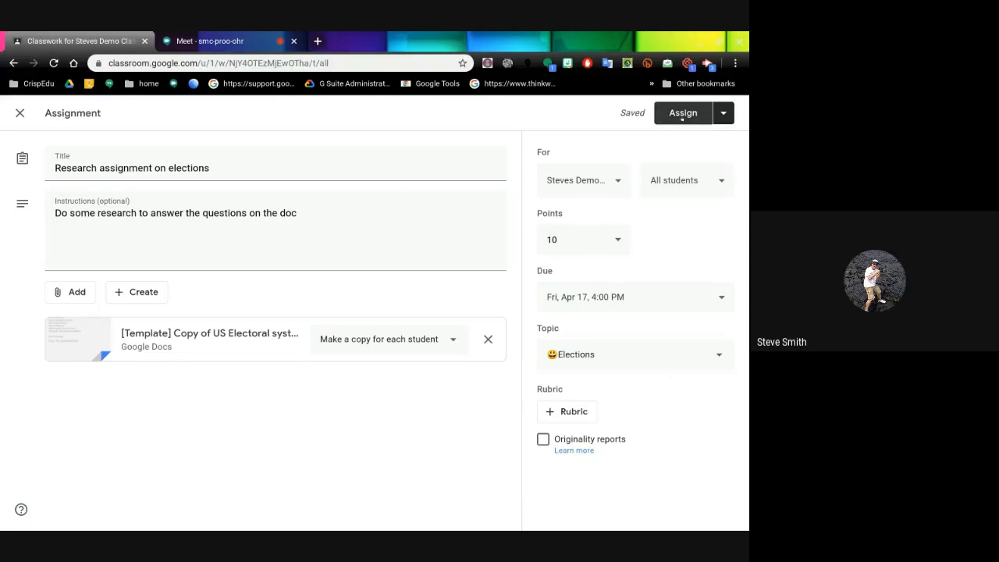
click(722, 114)
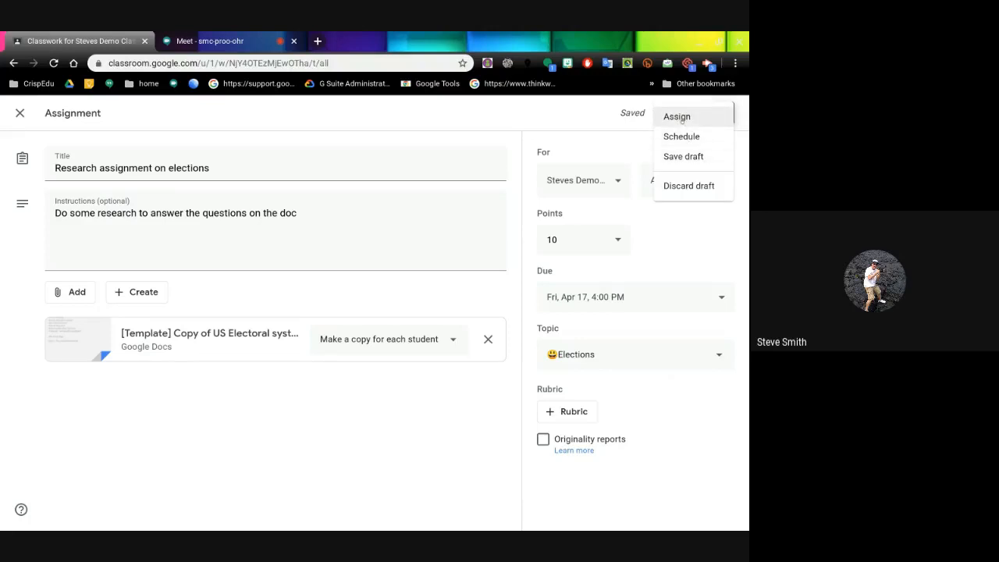
click(677, 117)
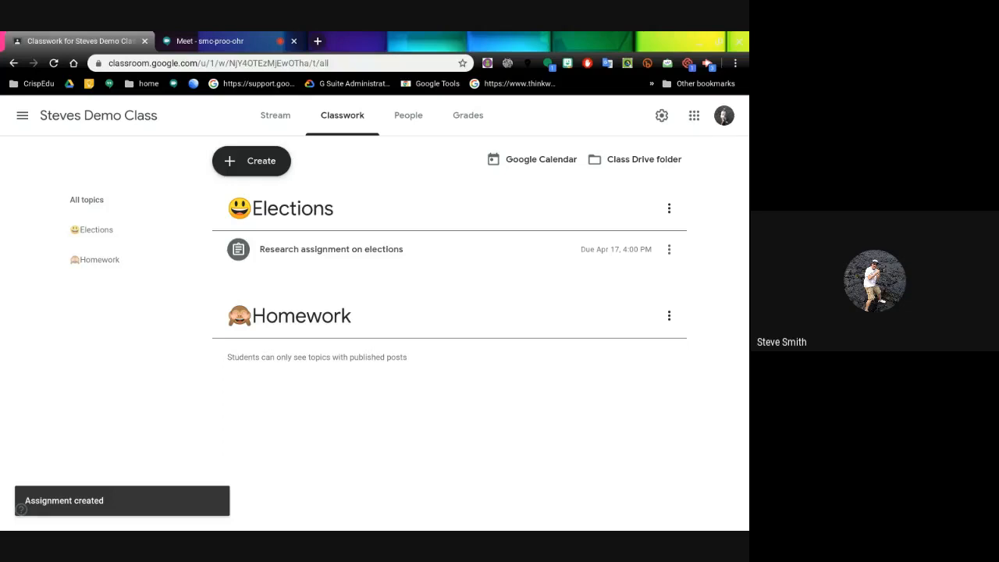
View the new assignment's post in the class Stream and return to the Classwork page
click(275, 118)
scroll(468, 336, down, 3)
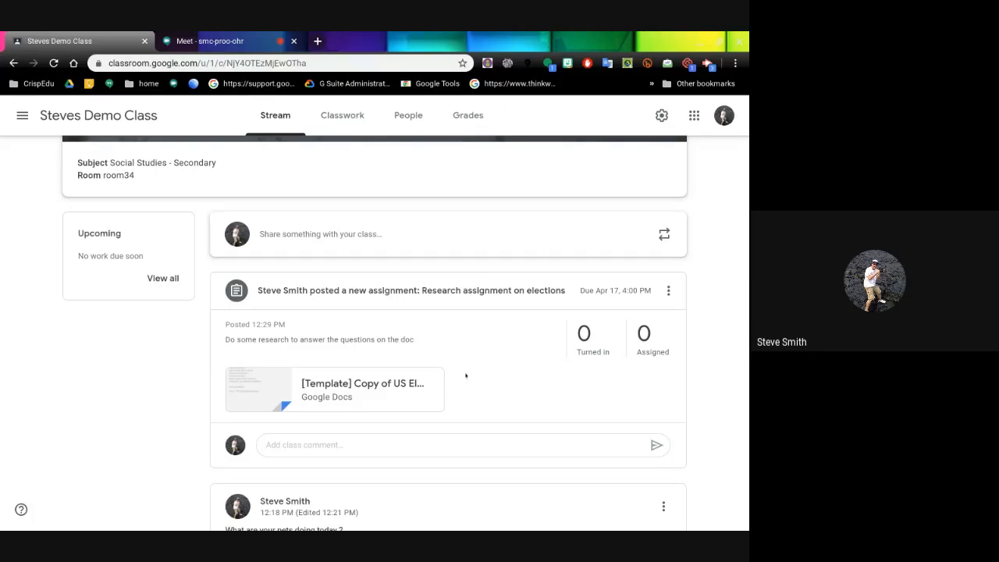
click(341, 115)
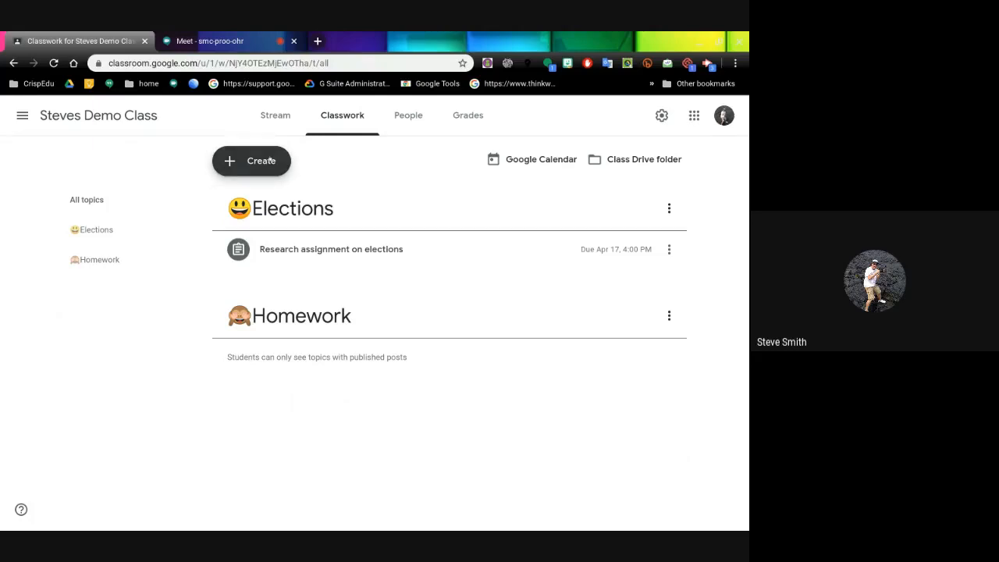
Create a classwork question titled "Do you agree with this idea" and make it Multiple choice
click(272, 160)
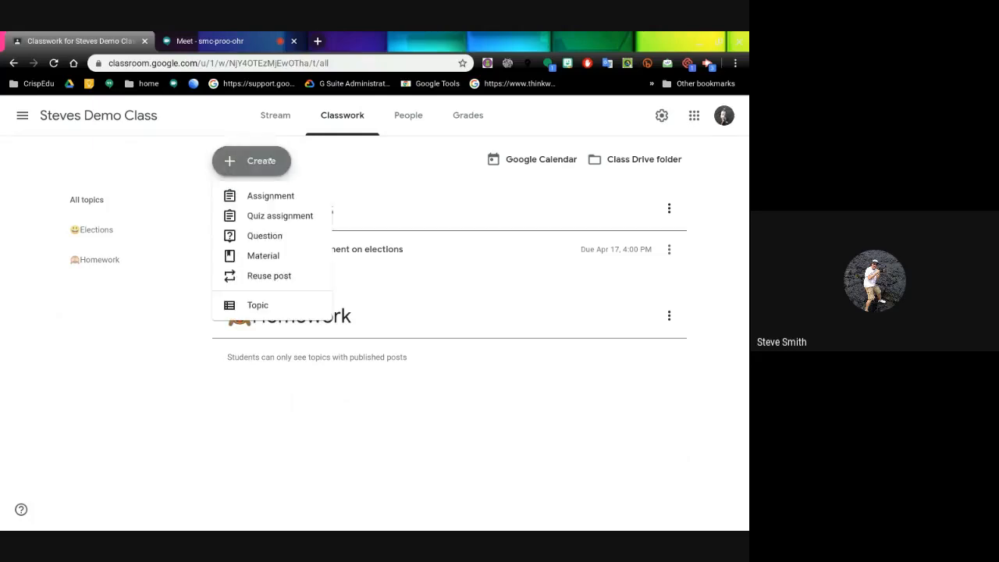
click(265, 235)
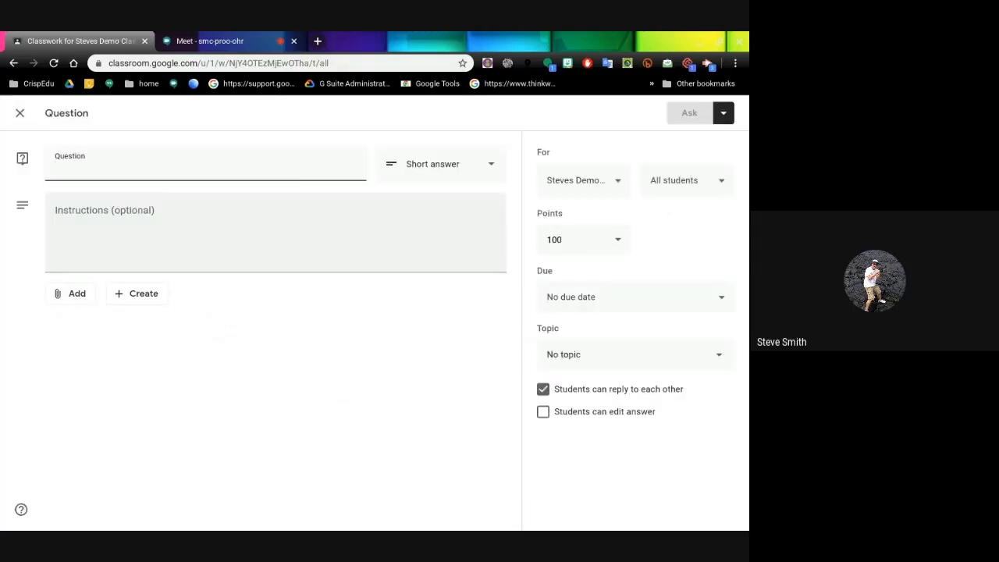
text(Do you a)
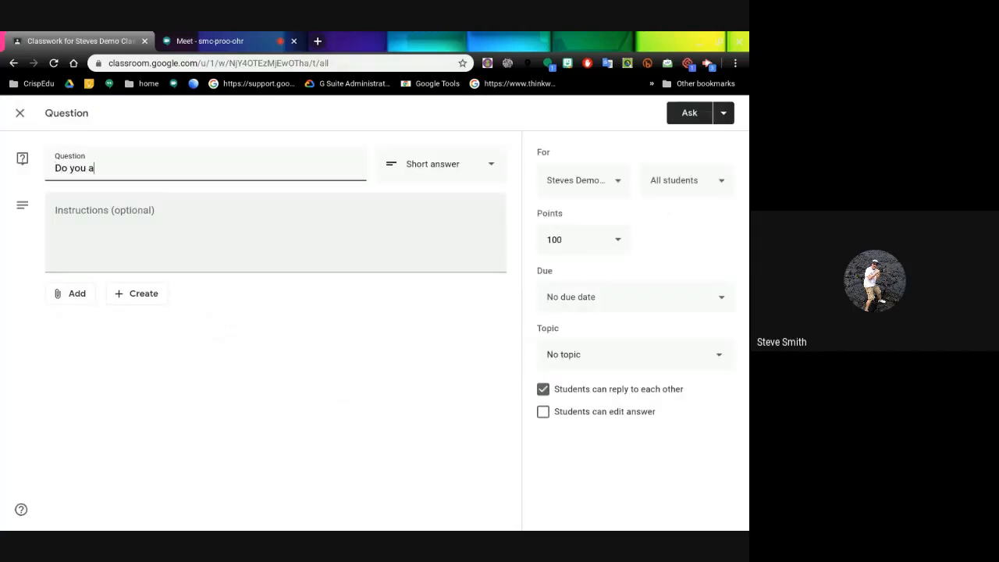
text(gree with this idea)
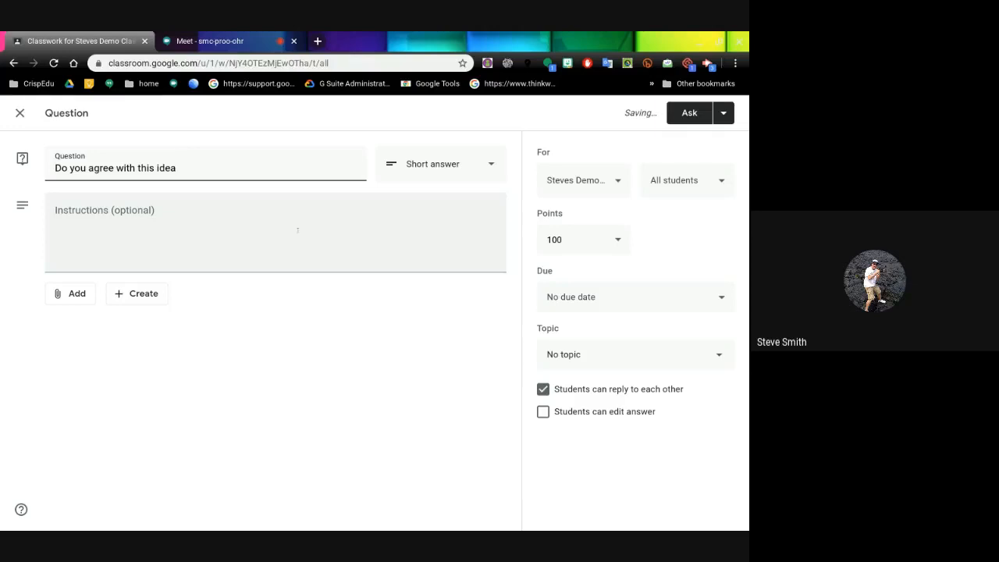
click(453, 166)
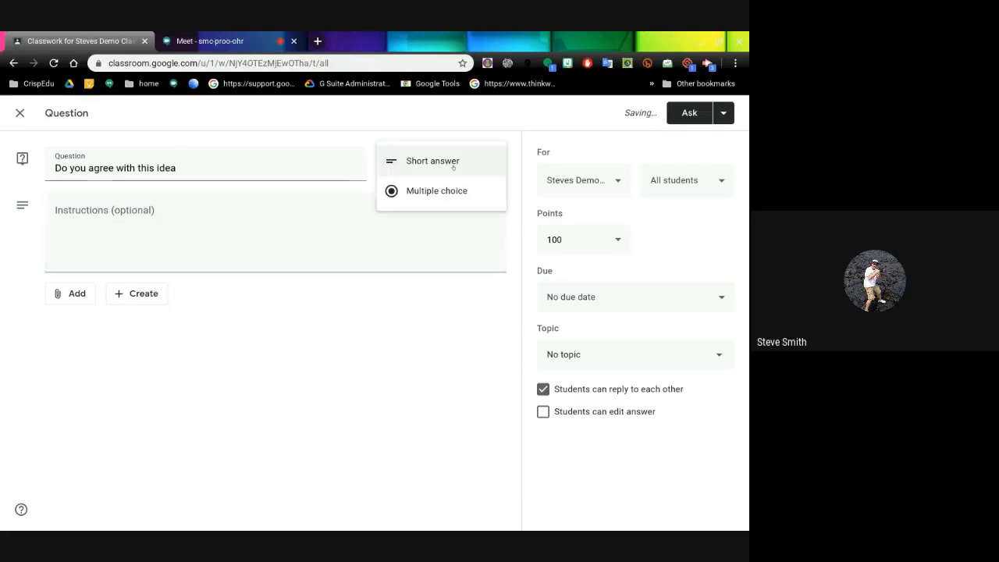
click(448, 192)
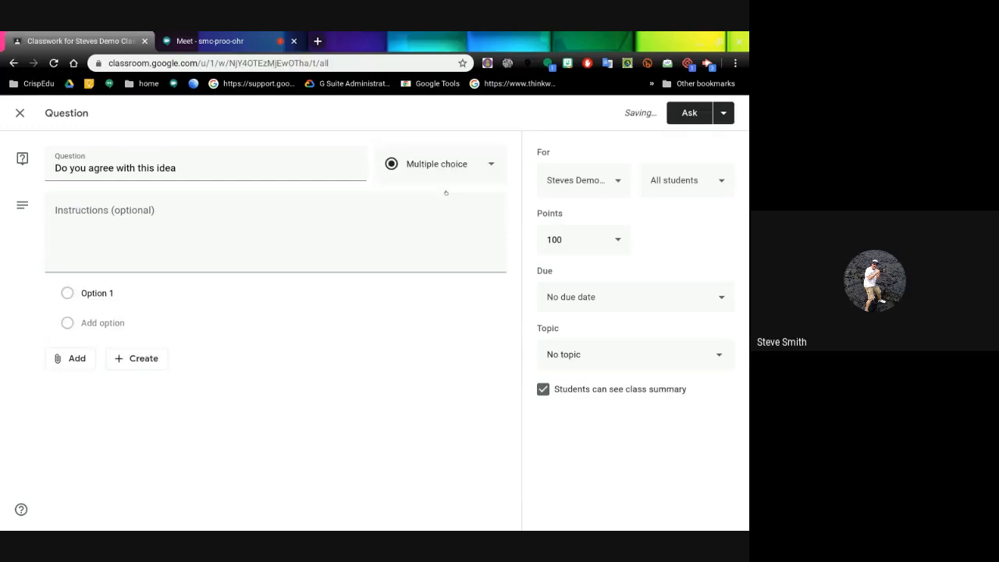
click(97, 292)
text(yes)
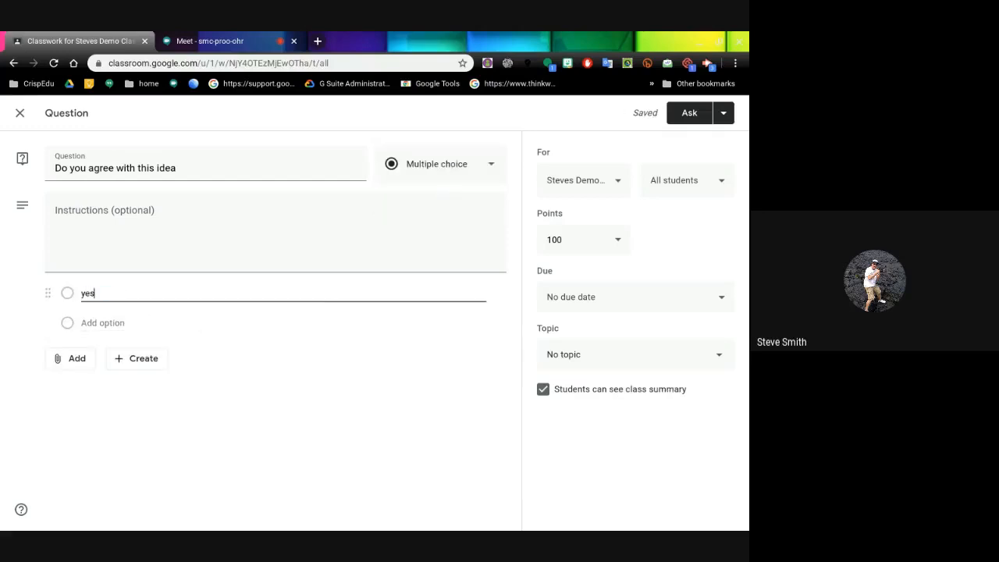
key(Tab)
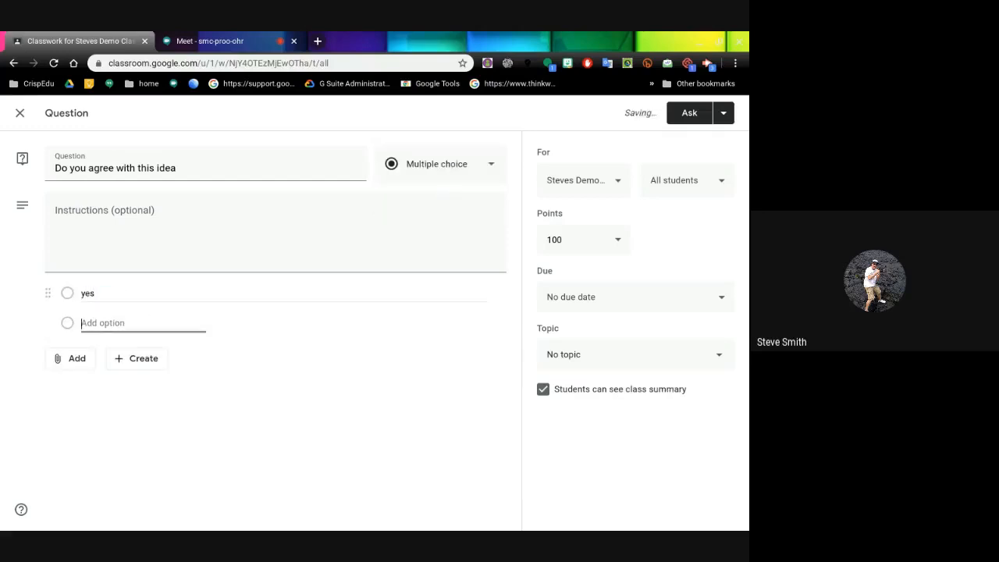
text(no)
key(Tab)
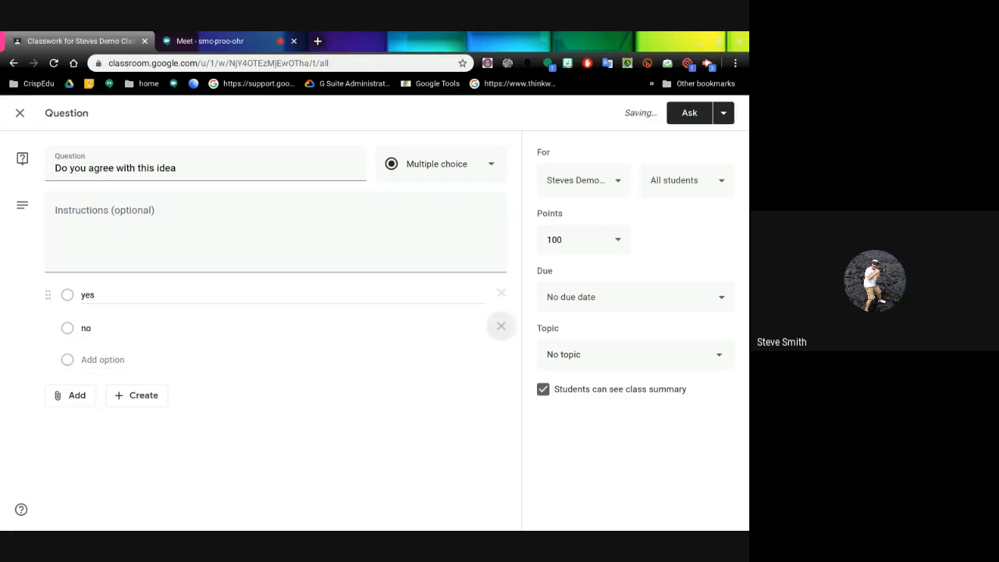
key(Return)
text(sure)
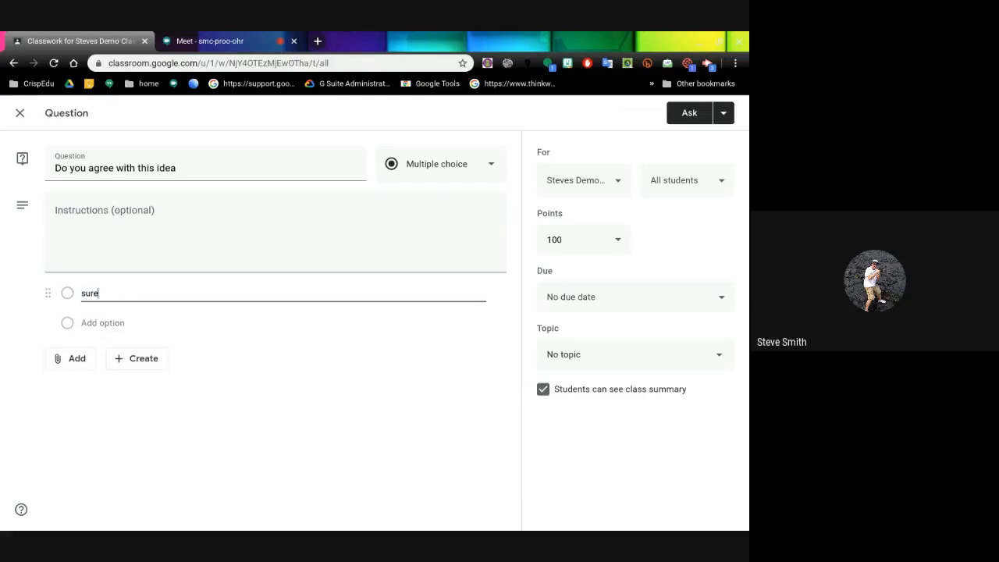
key(BackSpace)
key(BackSpace)
key(BackSpace)
key(BackSpace)
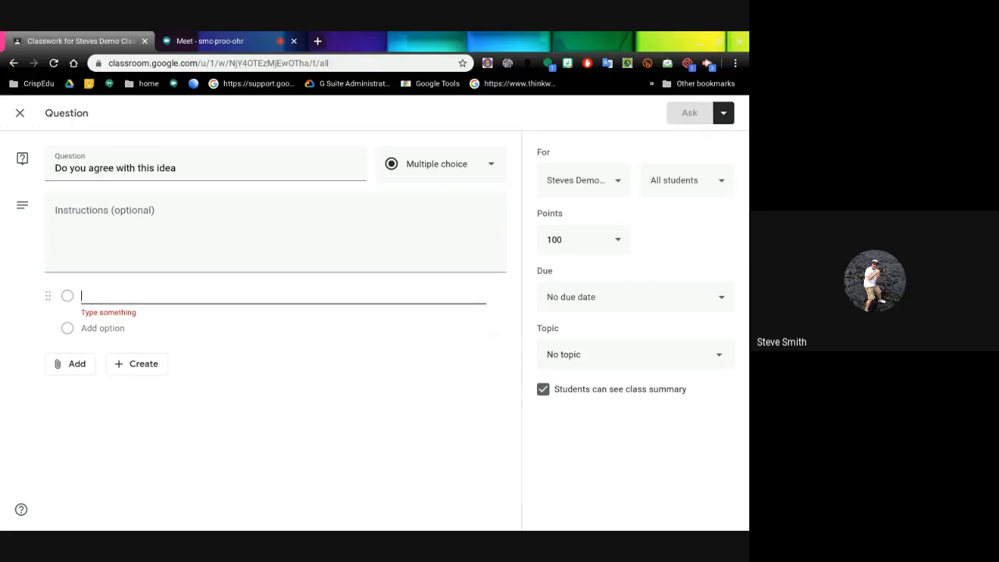
Enter the three answer options "yes", "no" and "not sure" for the question
text(yes)
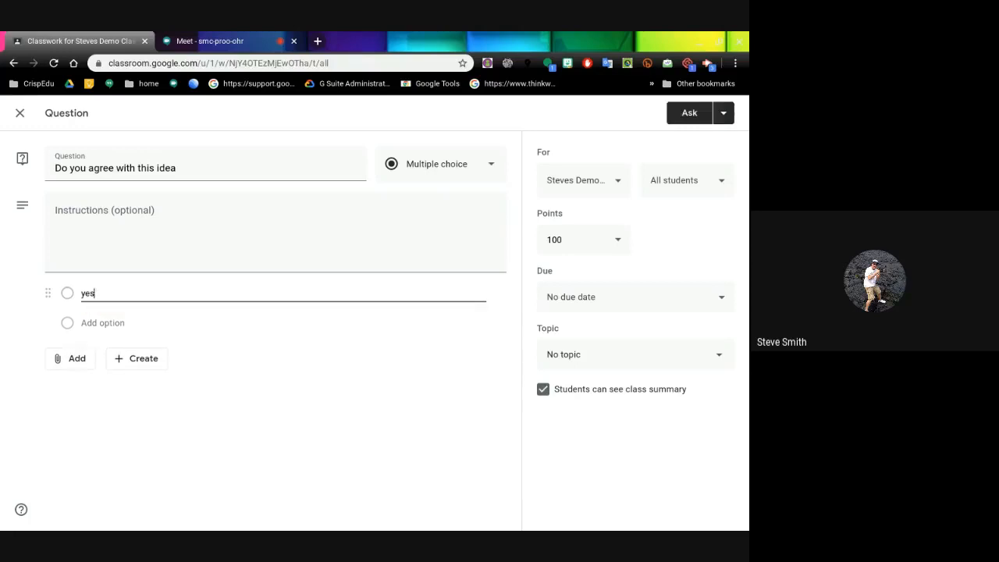
key(Return)
text(no)
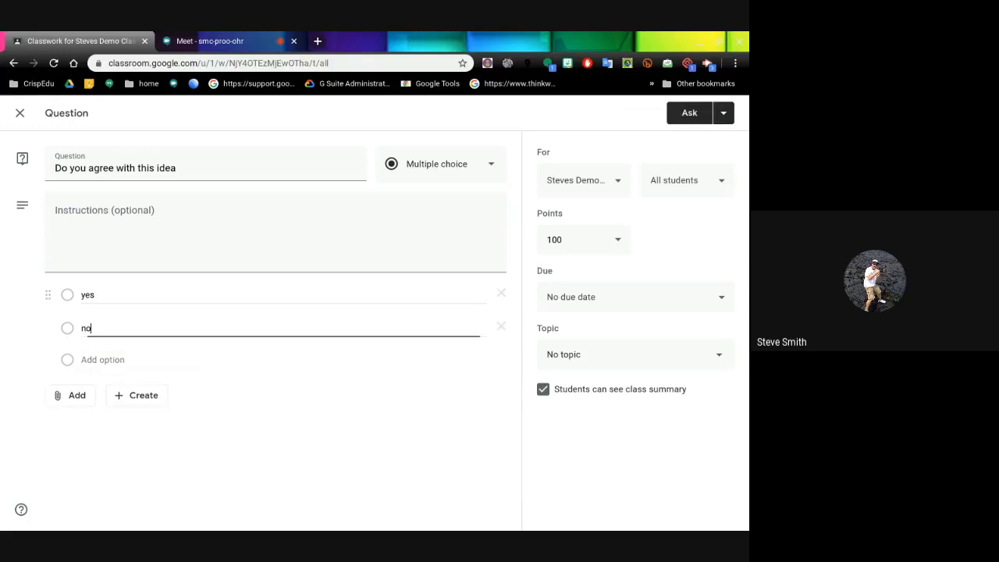
click(103, 358)
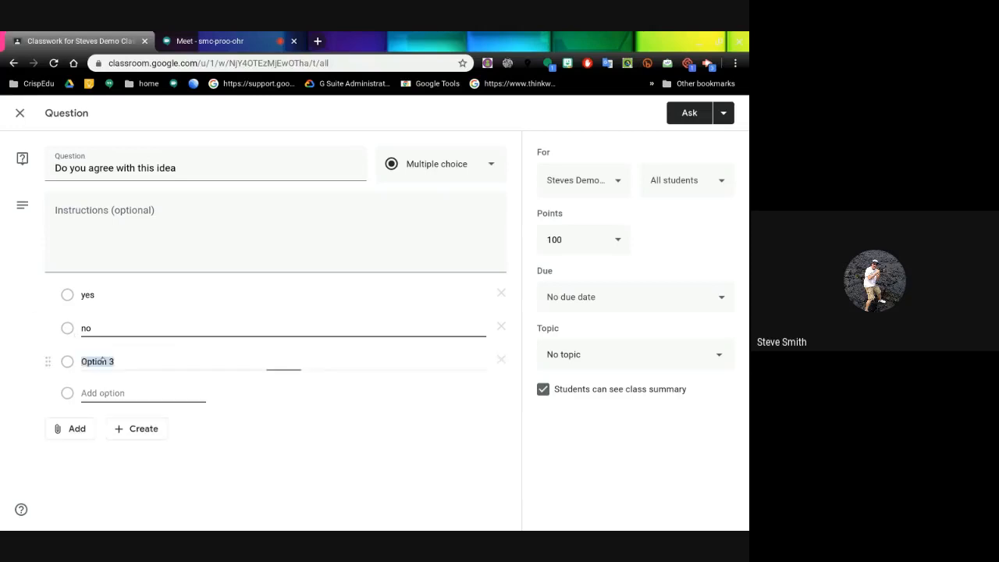
text(not sure)
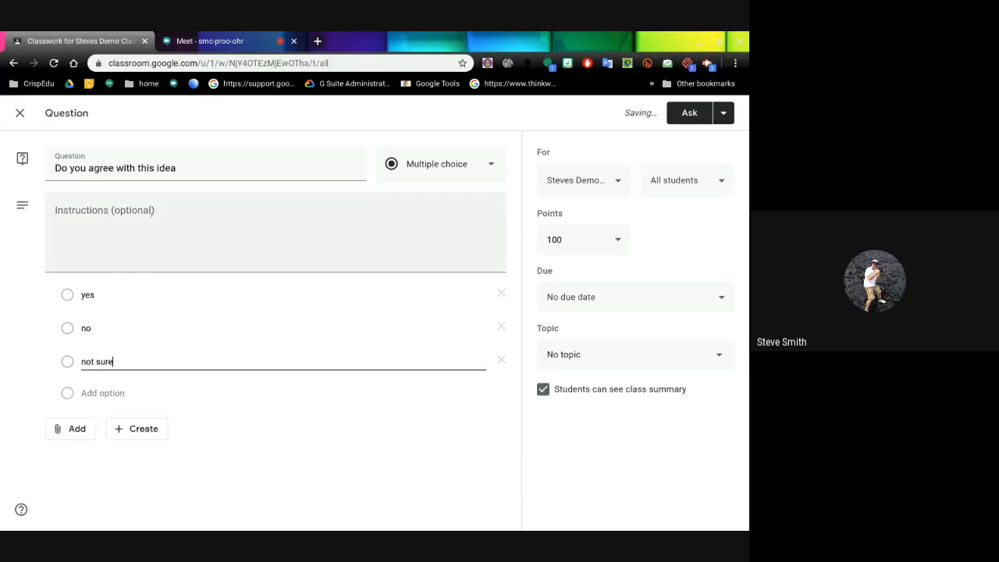
Add the instructions "Watch the video and answer the question" to the question
click(83, 209)
text(W)
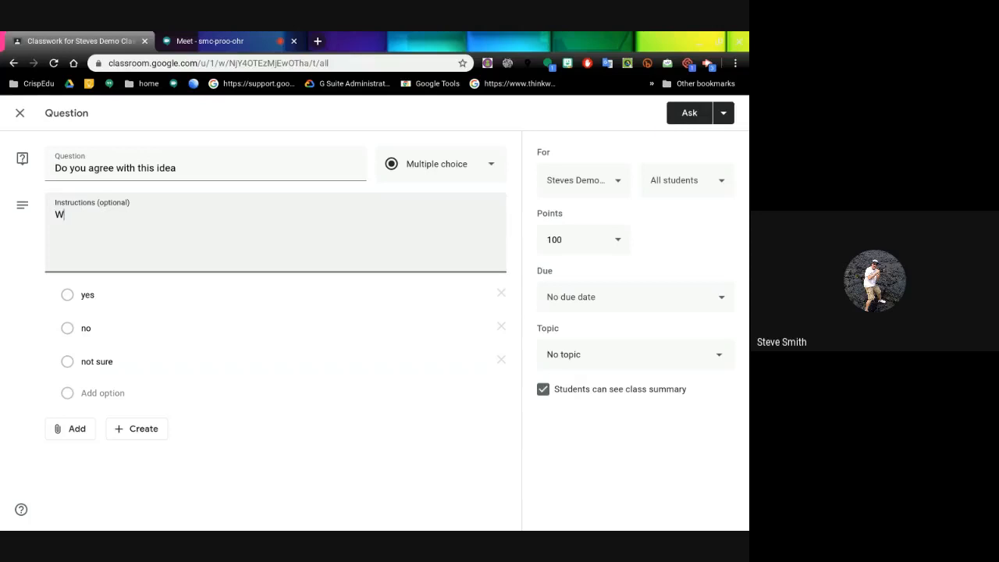
text(atch the video and answer the questi)
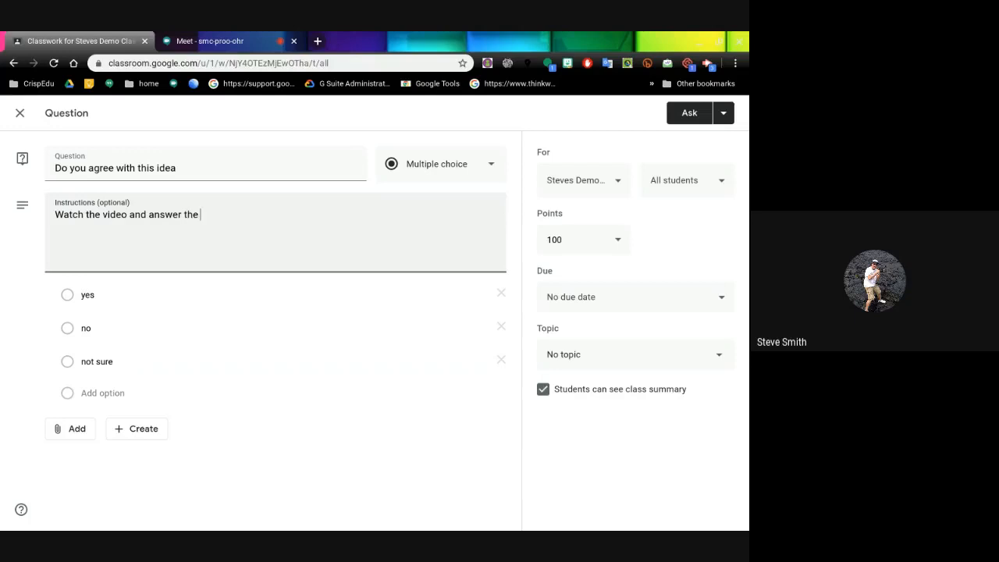
text(on)
Search YouTube for "is the world flat" and attach the video "5 Facts That Prove The Earth Is Flat" to the question
click(69, 435)
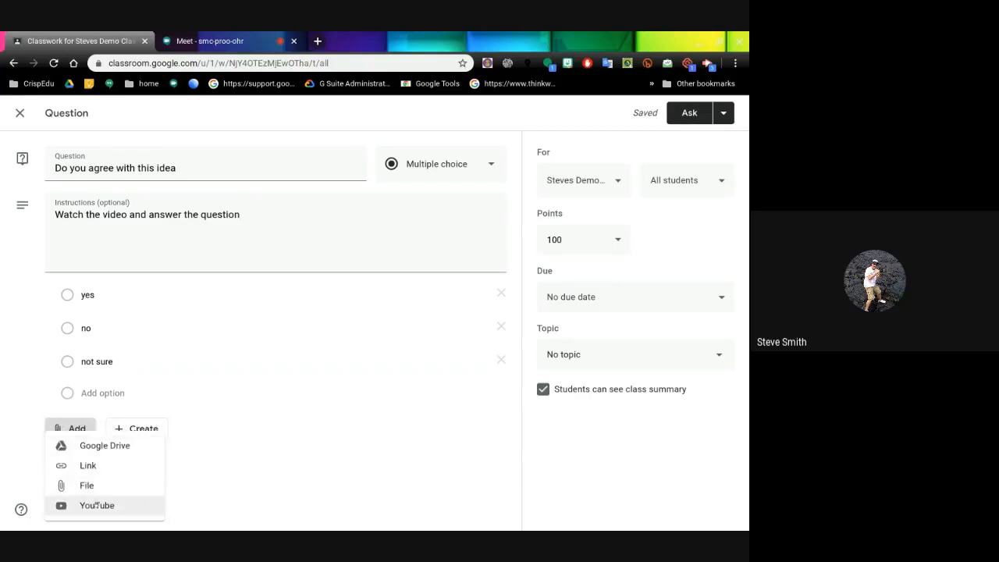
click(97, 505)
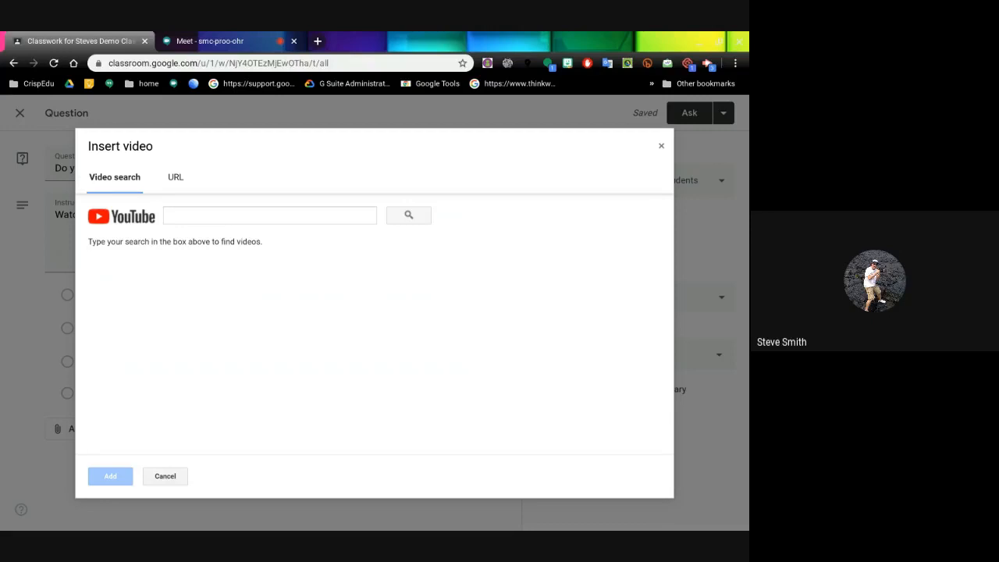
click(254, 211)
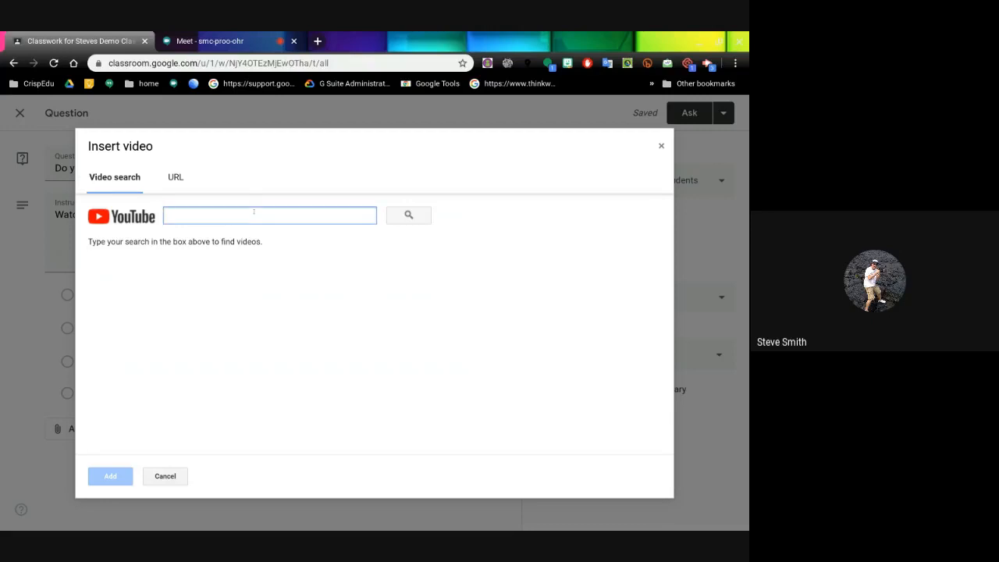
text(is the w)
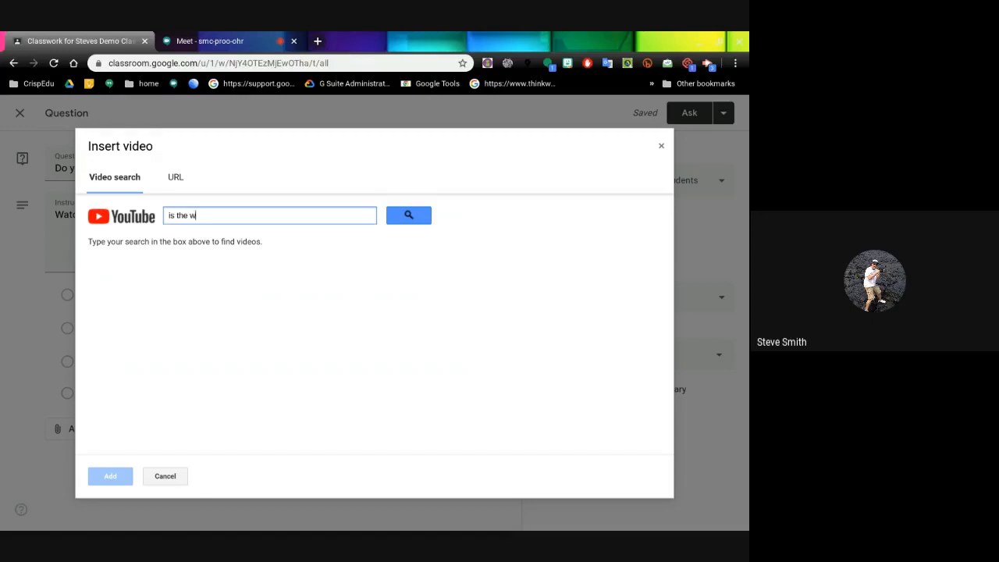
text(orld flat)
click(408, 214)
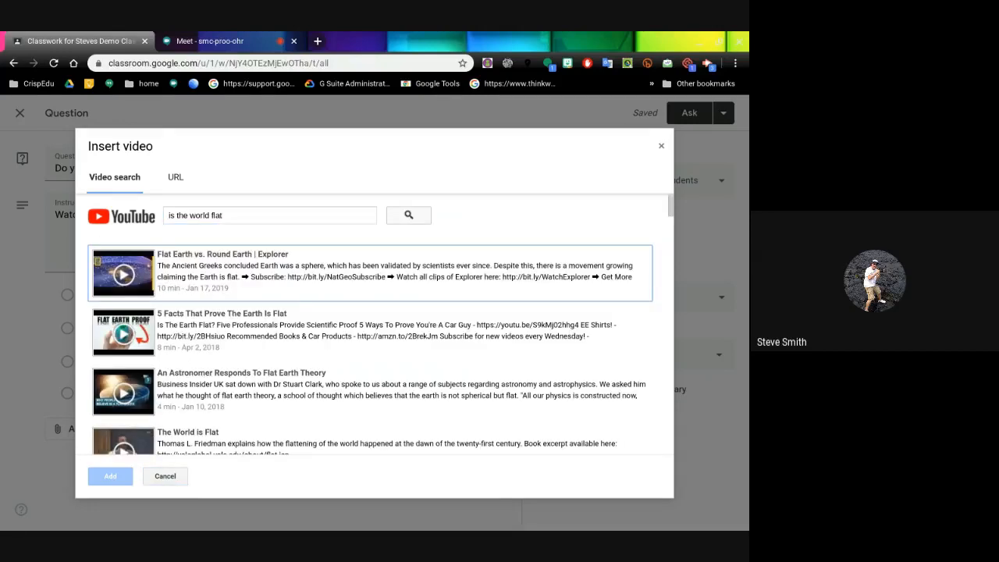
scroll(269, 263, down, 1)
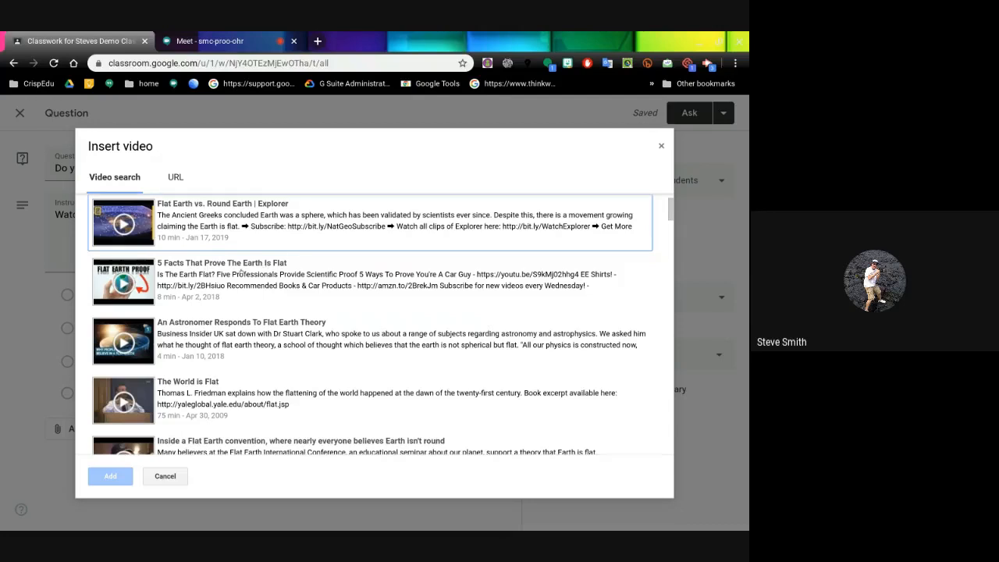
click(241, 272)
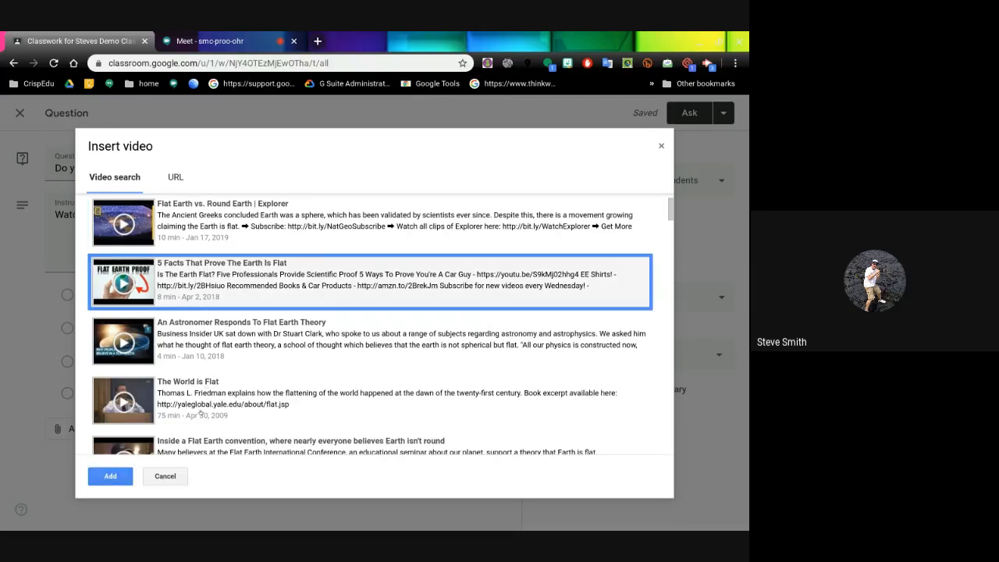
click(113, 475)
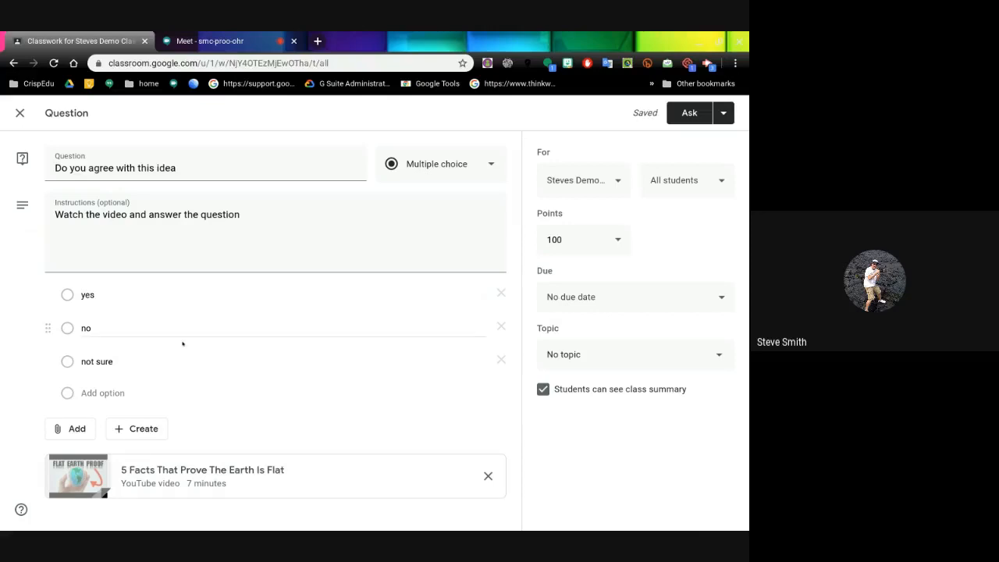
Check which classes the question can be given to, and set its points to Ungraded
click(604, 184)
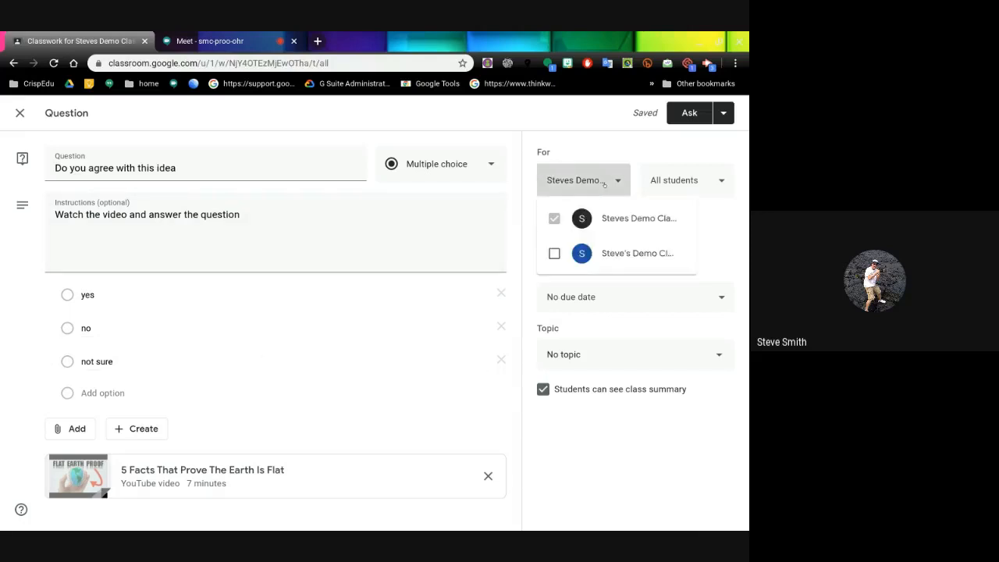
click(684, 180)
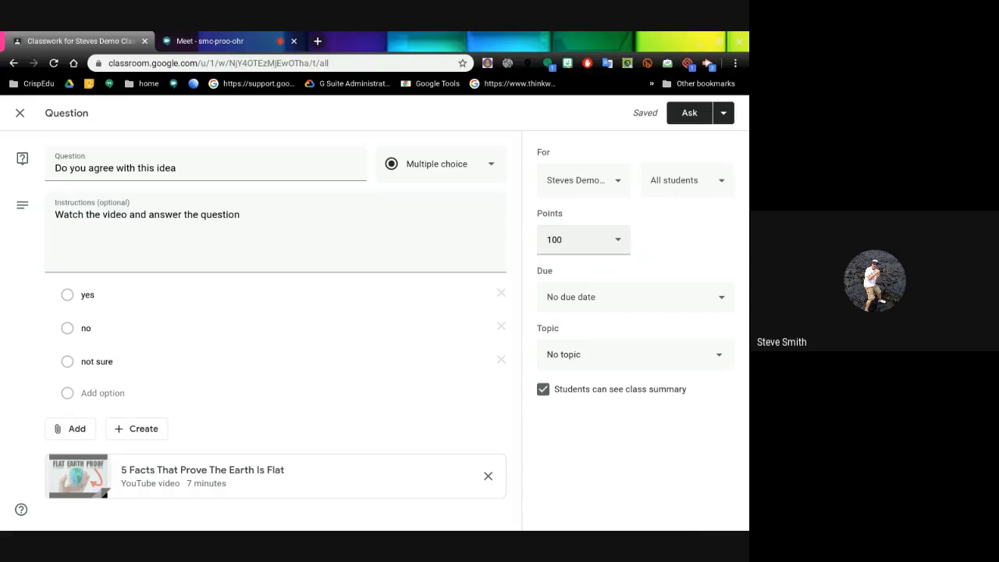
click(617, 240)
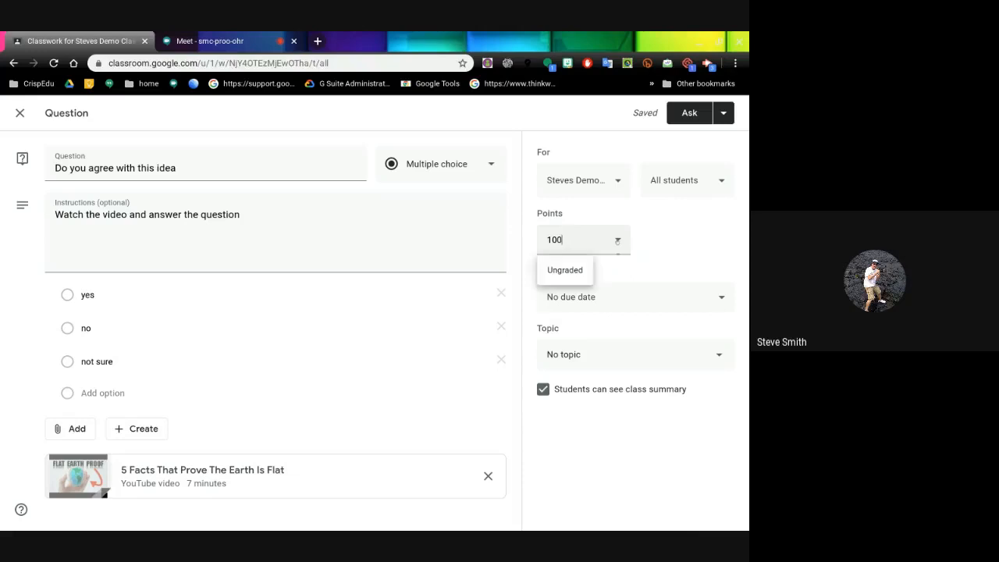
click(564, 269)
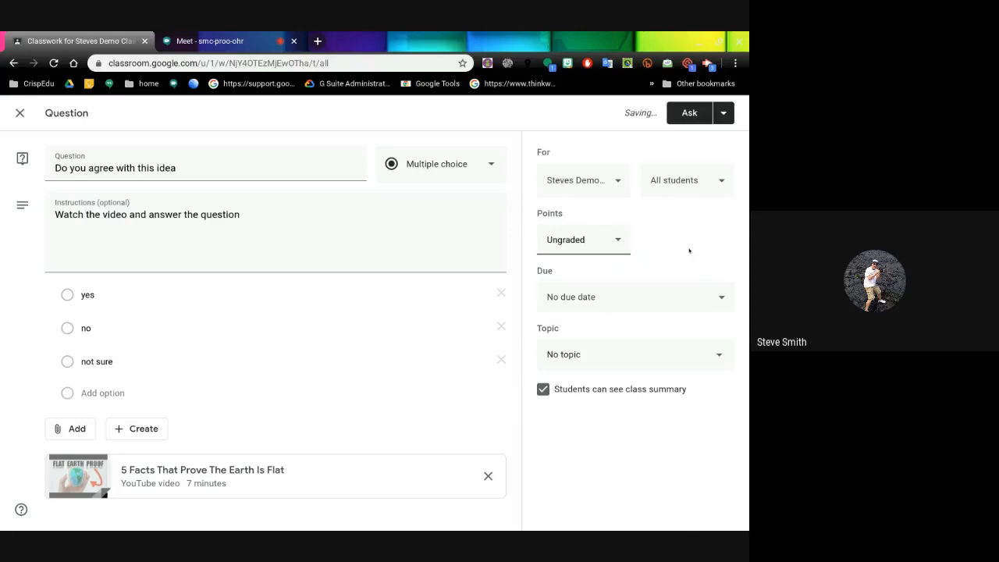
Set the question's due date to Apr 8, 2020 and try to set its due time to 0900
click(671, 304)
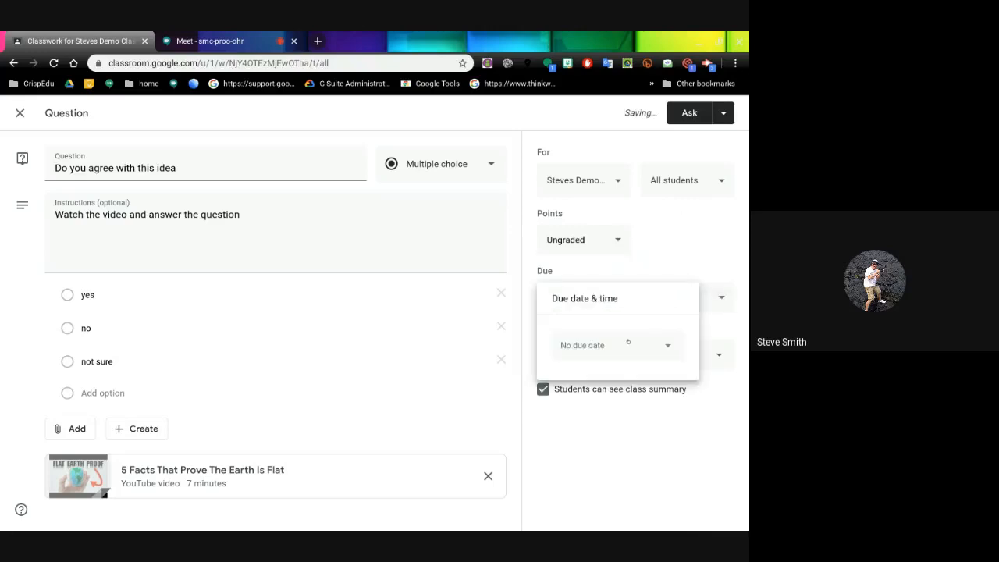
click(624, 344)
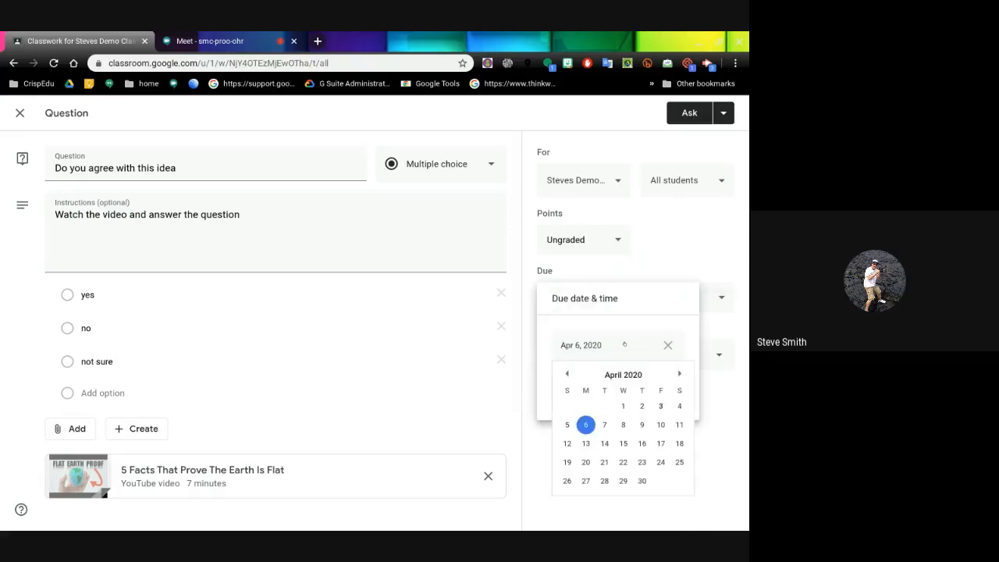
click(621, 425)
click(589, 385)
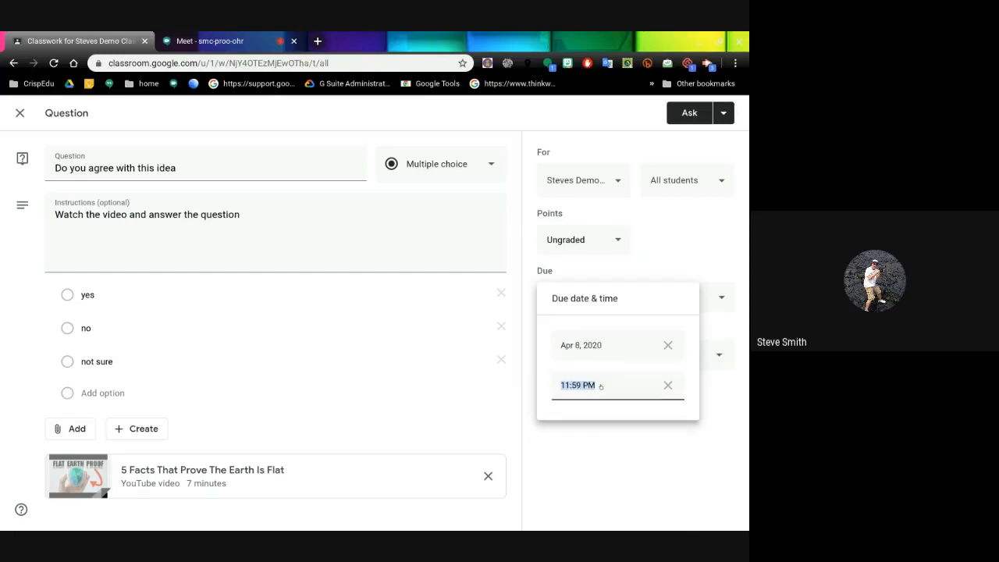
text(0900)
click(637, 490)
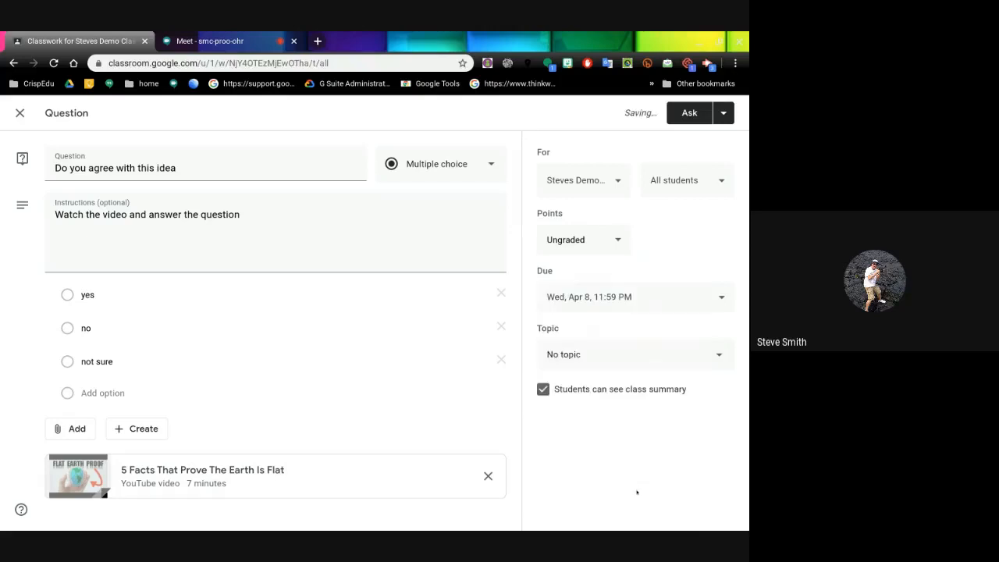
Set the question's due time to 9:00 AM
click(618, 300)
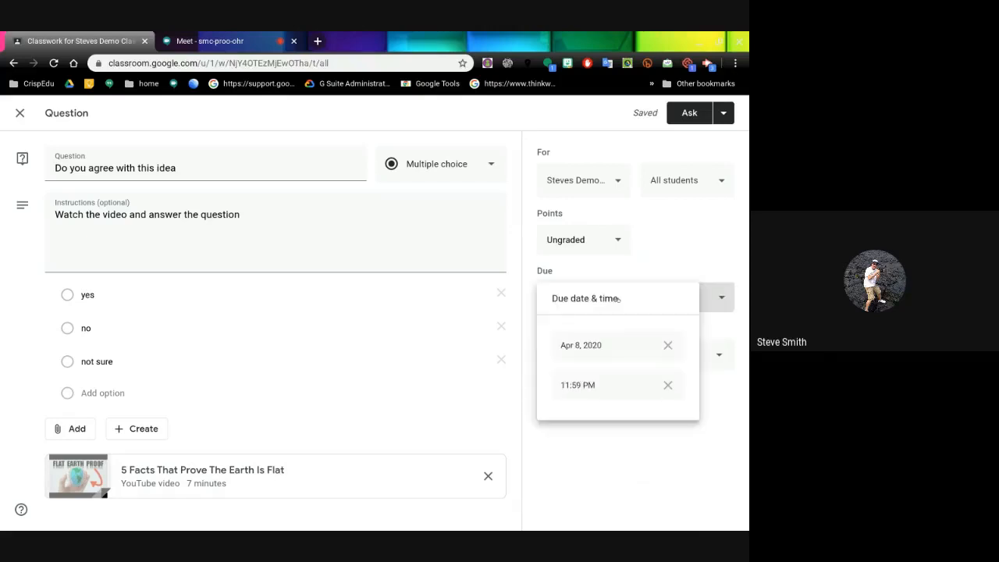
click(597, 381)
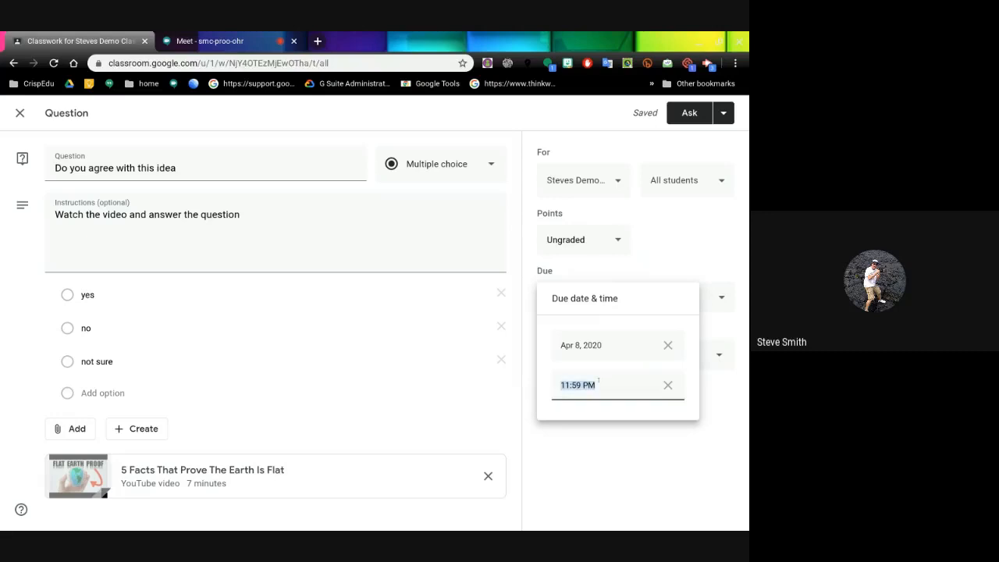
text(09:00 PM)
key(BackSpace)
key(BackSpace)
text(am)
click(654, 457)
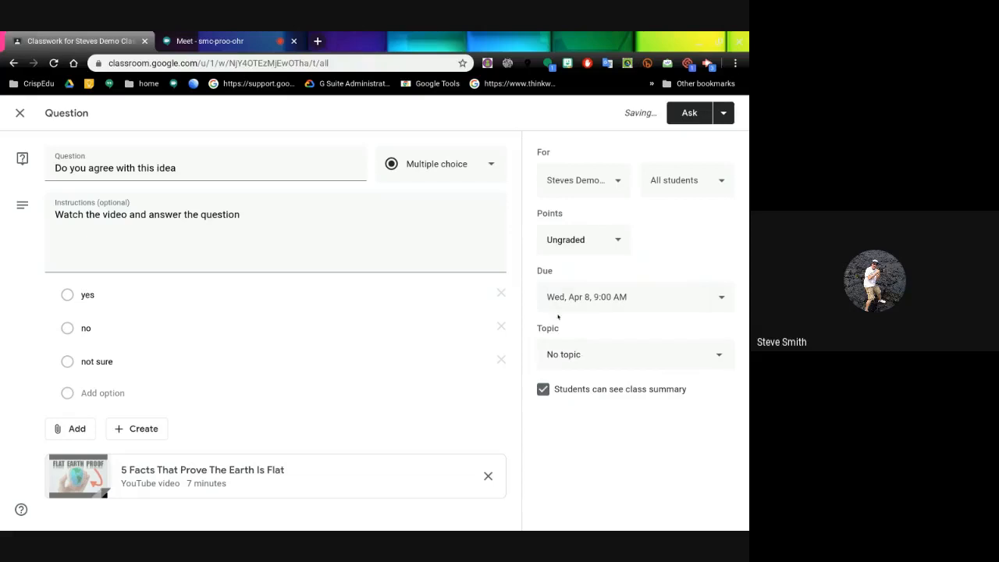
Create a new topic named "Astronomy" for the question
click(591, 353)
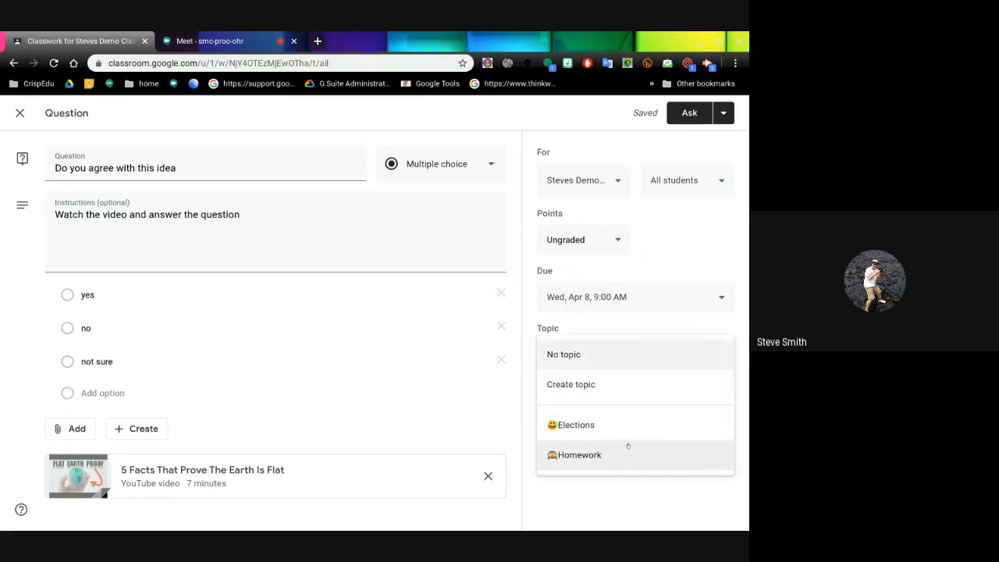
click(576, 384)
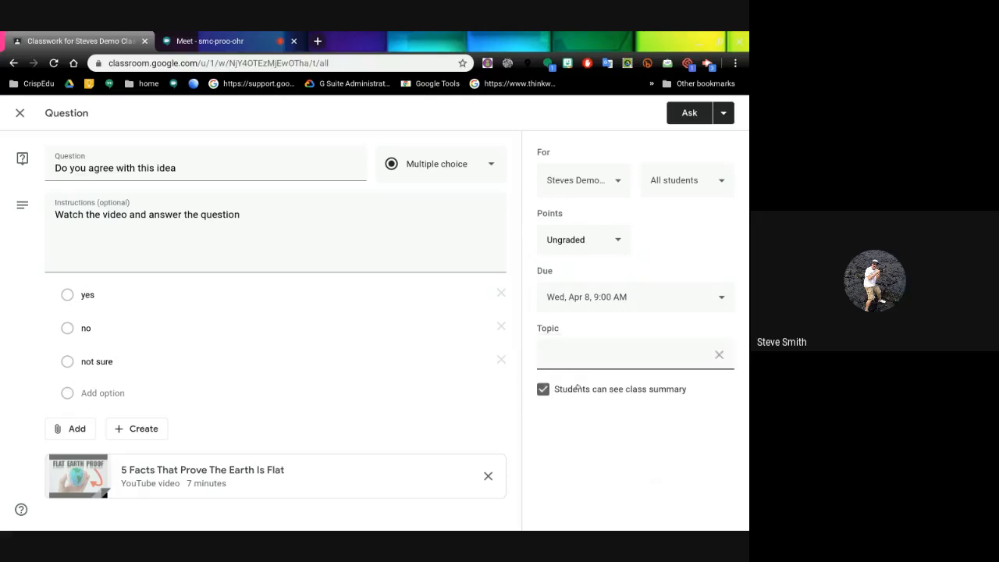
text(astronomy)
click(616, 429)
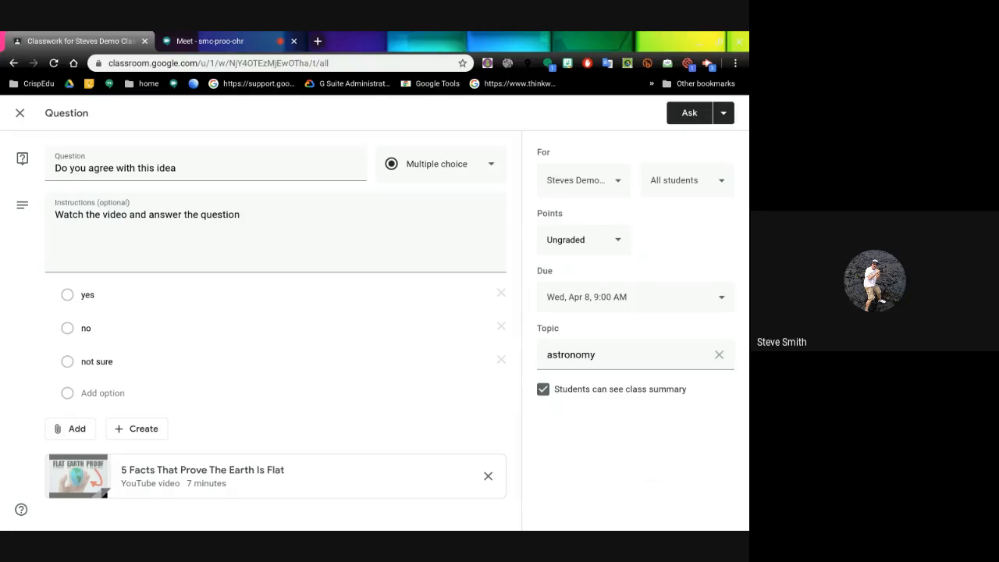
click(552, 354)
key(BackSpace)
text(A)
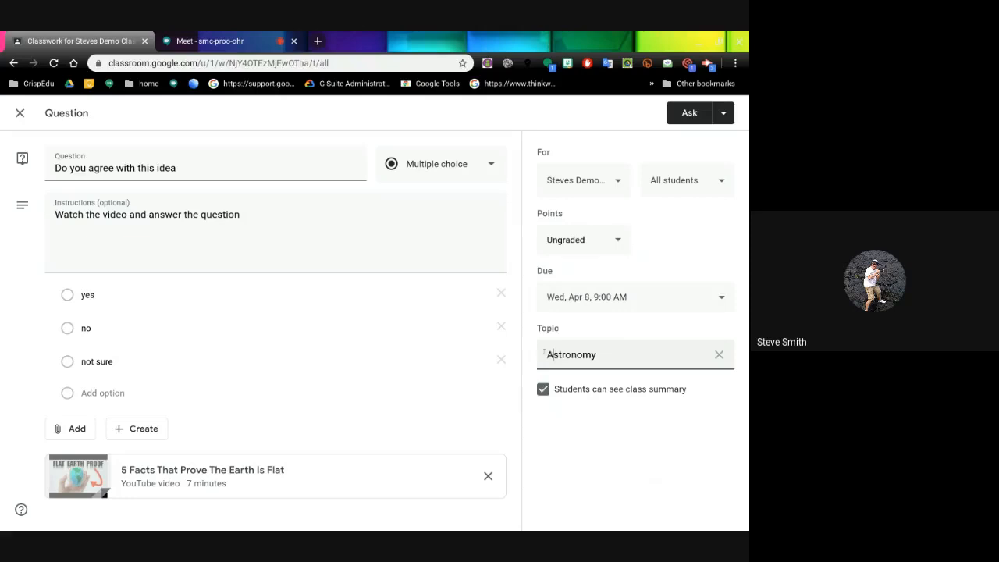
Put a ♒ emoji in front of the topic name Astronomy and publish the question to the class
click(544, 354)
scroll(506, 300, down, 2)
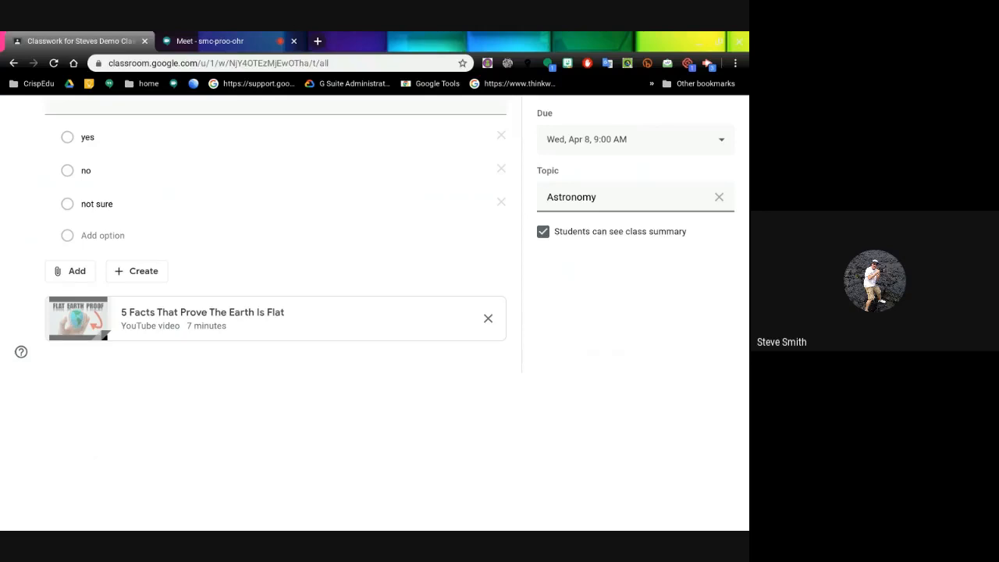
text(♒)
scroll(612, 268, up, 2)
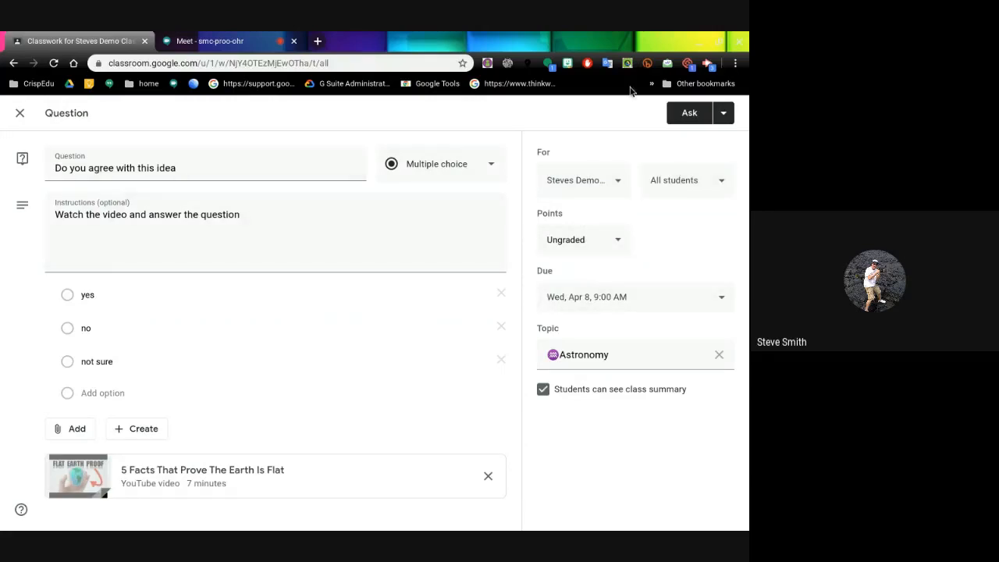
click(673, 113)
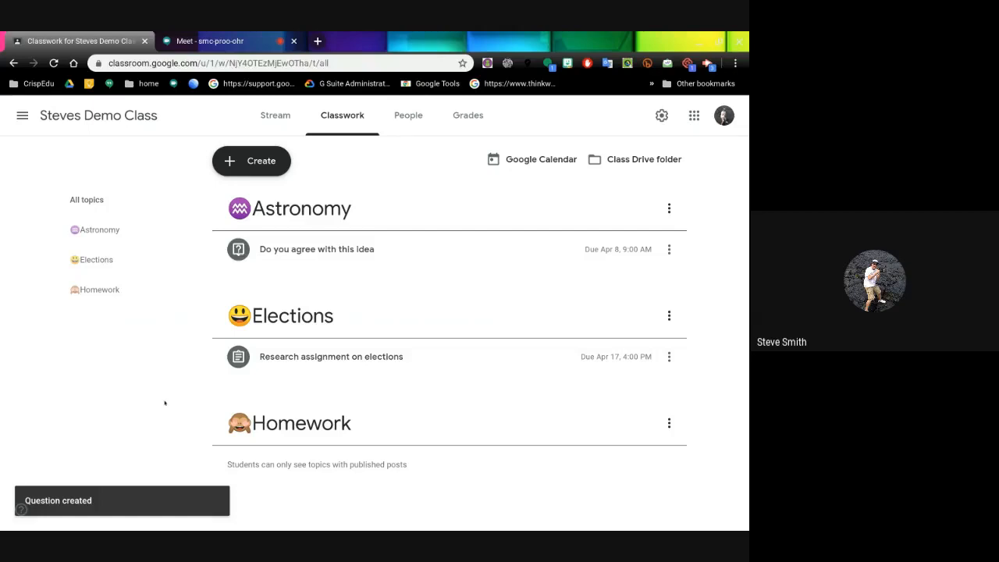
Create a new classwork material titled "Homework for Wednesday week 3"
click(251, 160)
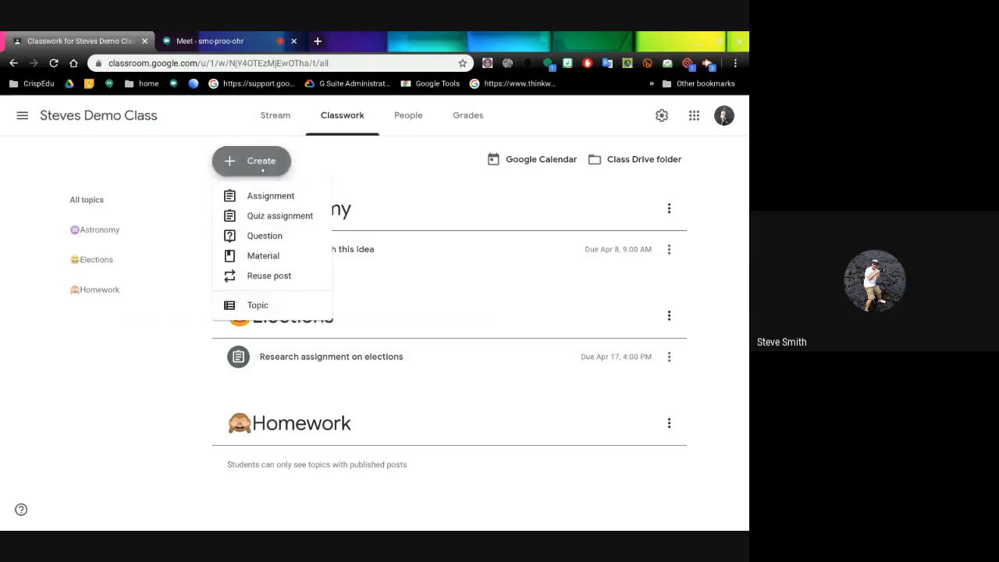
click(273, 256)
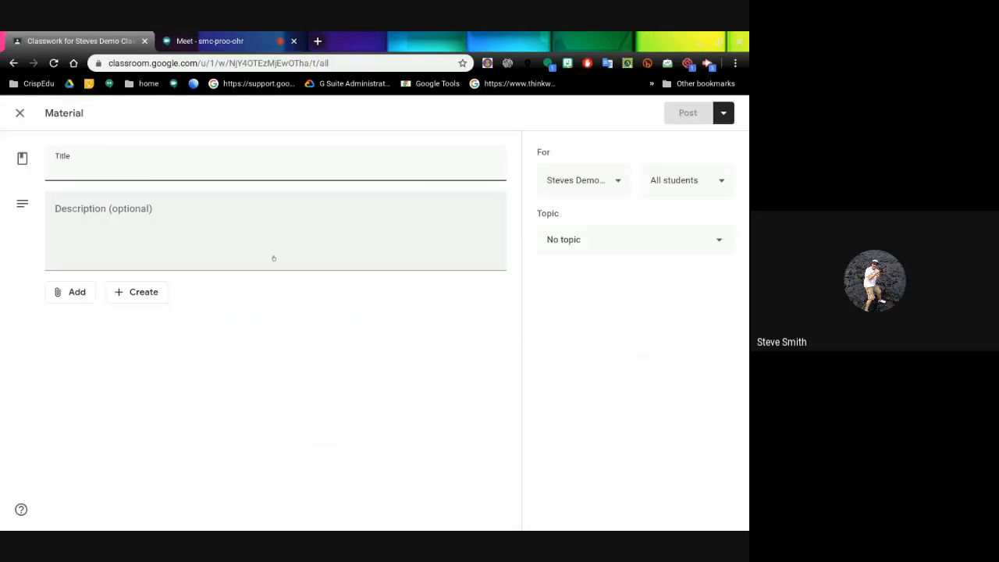
text(Homne)
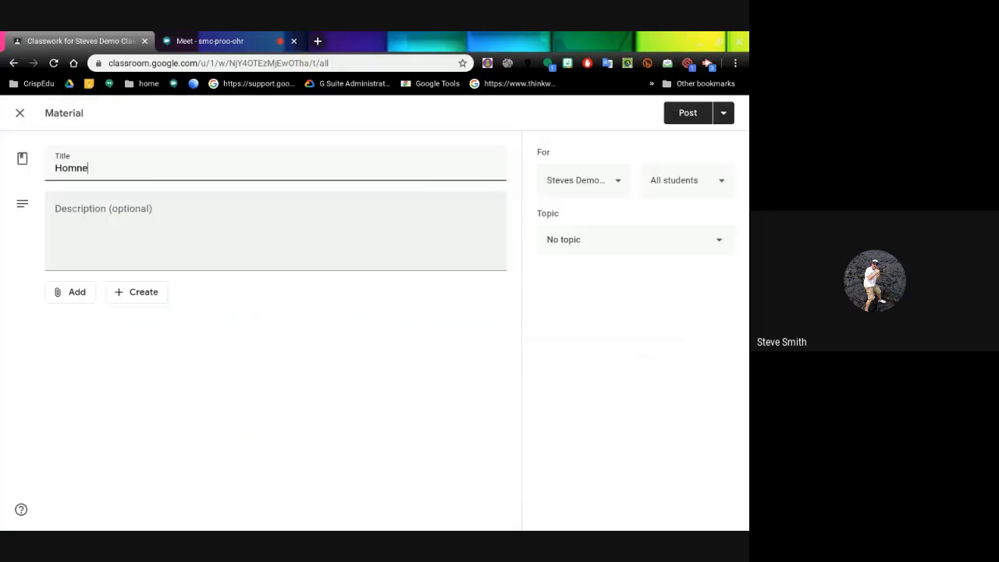
key(BackSpace)
key(BackSpace)
text(ew)
key(BackSpace)
text(work for wednesday )
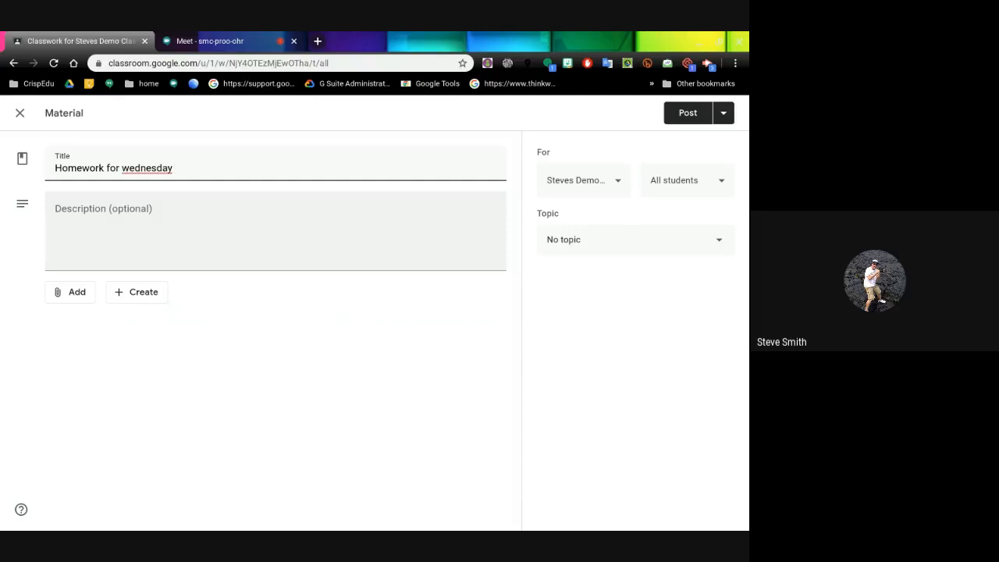
text(week 3)
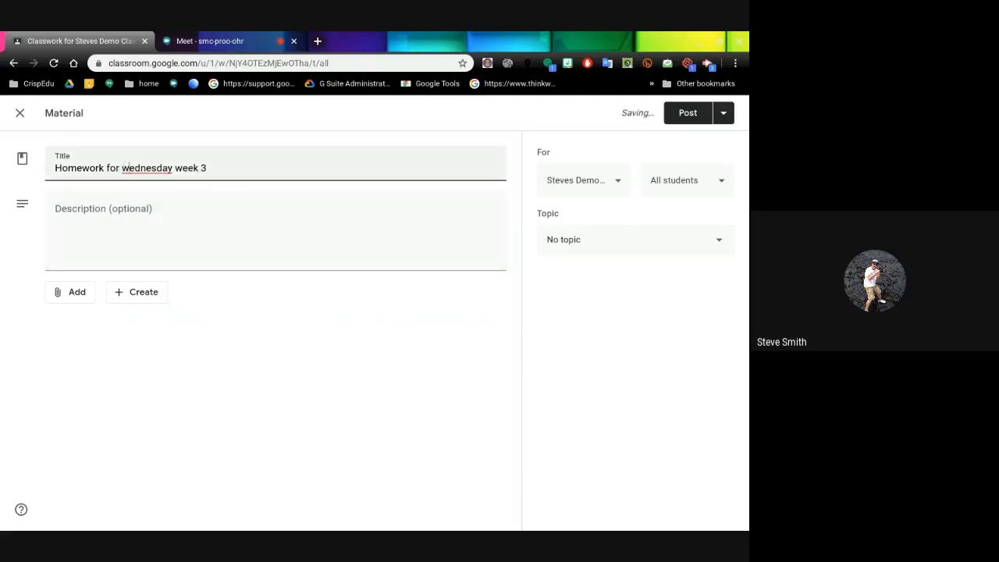
click(127, 168)
key(BackSpace)
text(W)
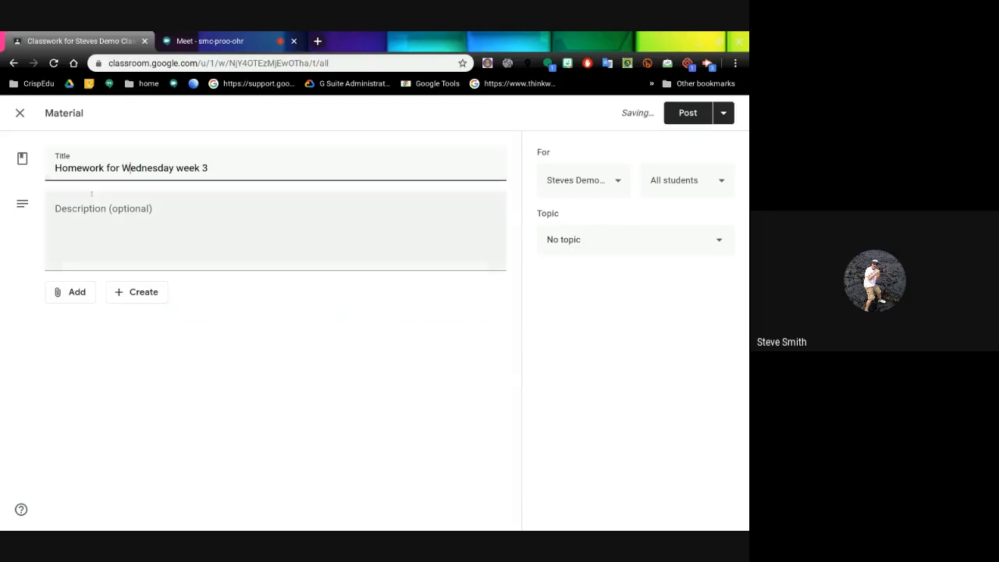
Add the description "please follow instructions on the doc" to the material
click(83, 204)
text(please f)
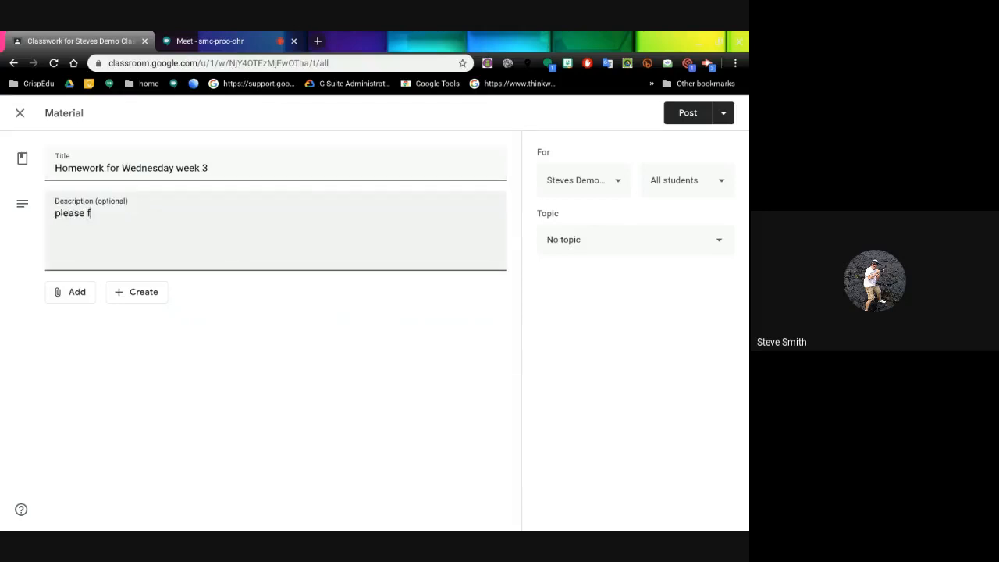
text(ollow instructionson)
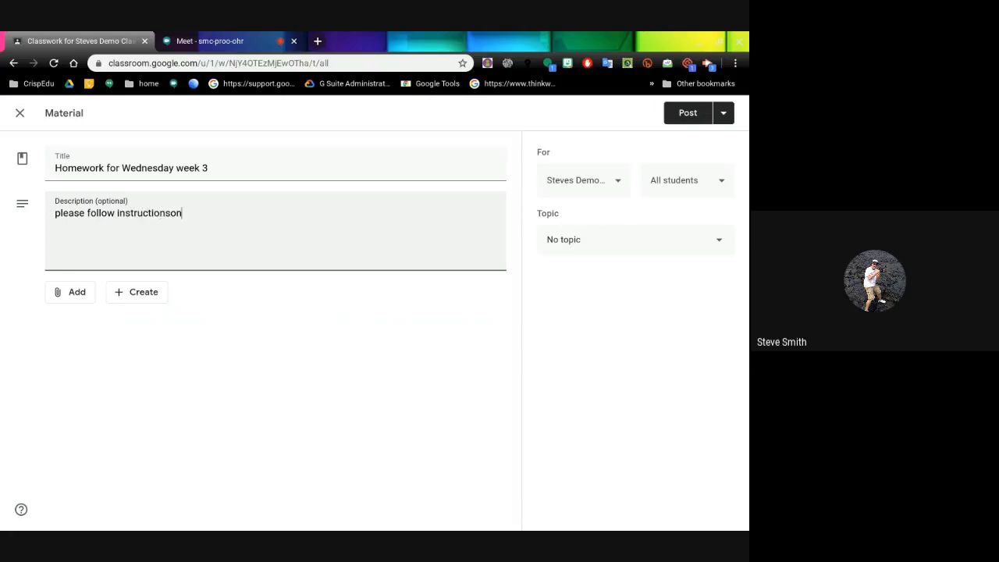
text( the doc)
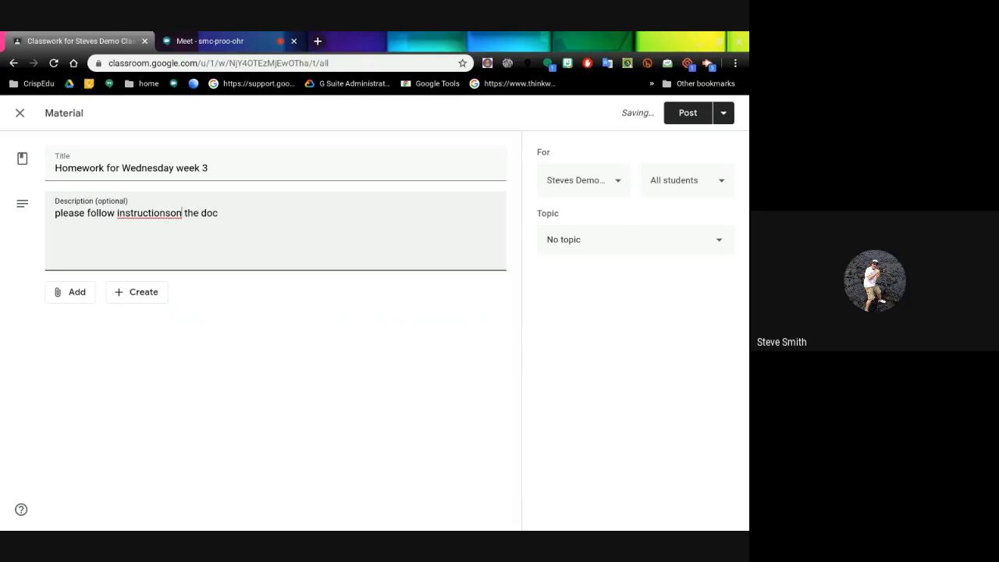
click(172, 213)
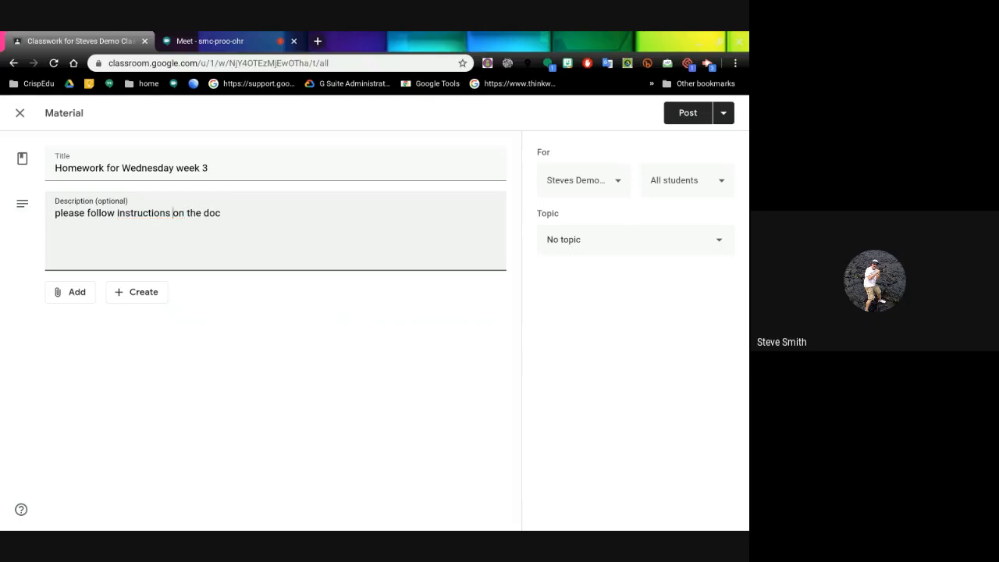
Attach the document "[Template] Digital intro sheet" from Google Drive to the material
click(68, 294)
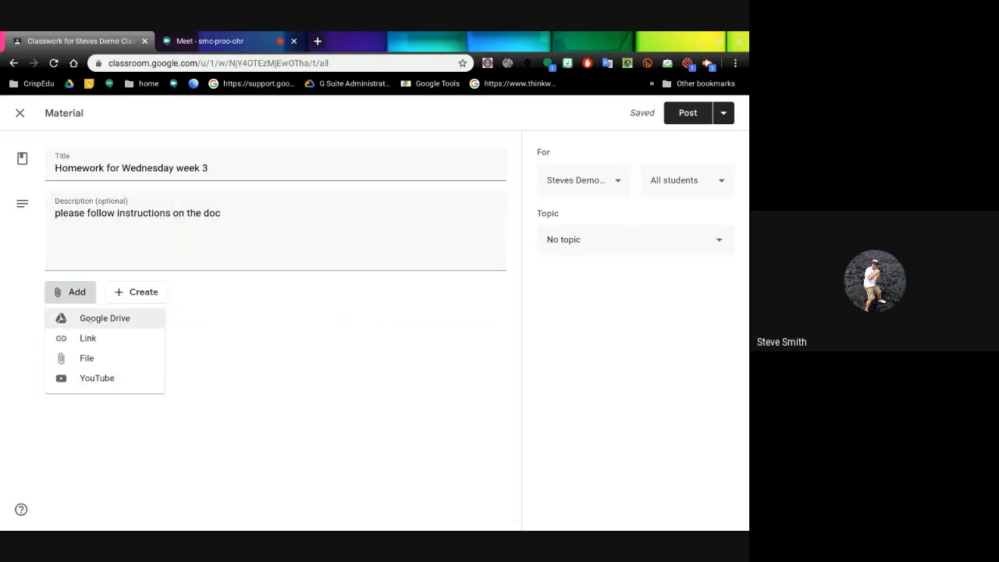
click(86, 318)
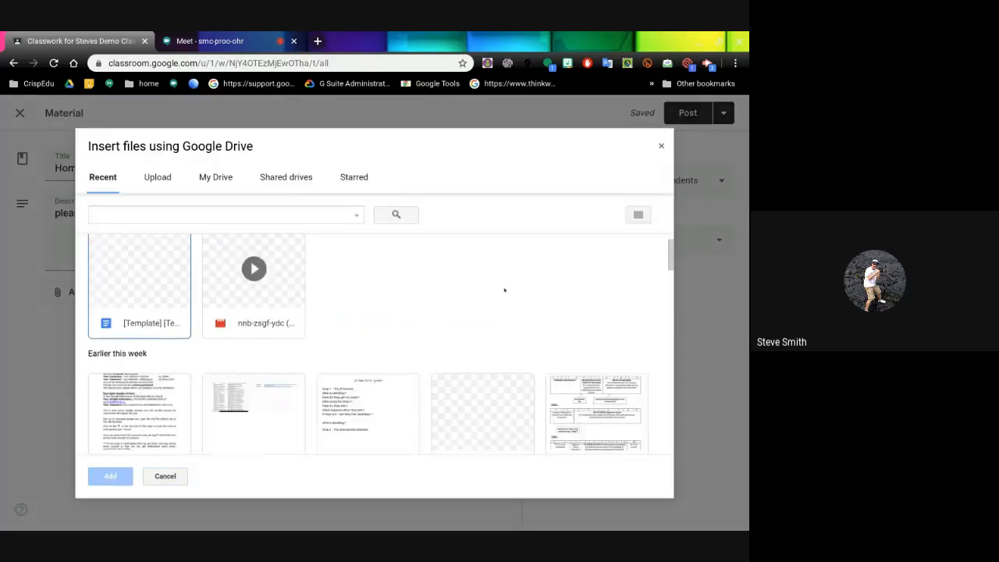
scroll(504, 290, down, 4)
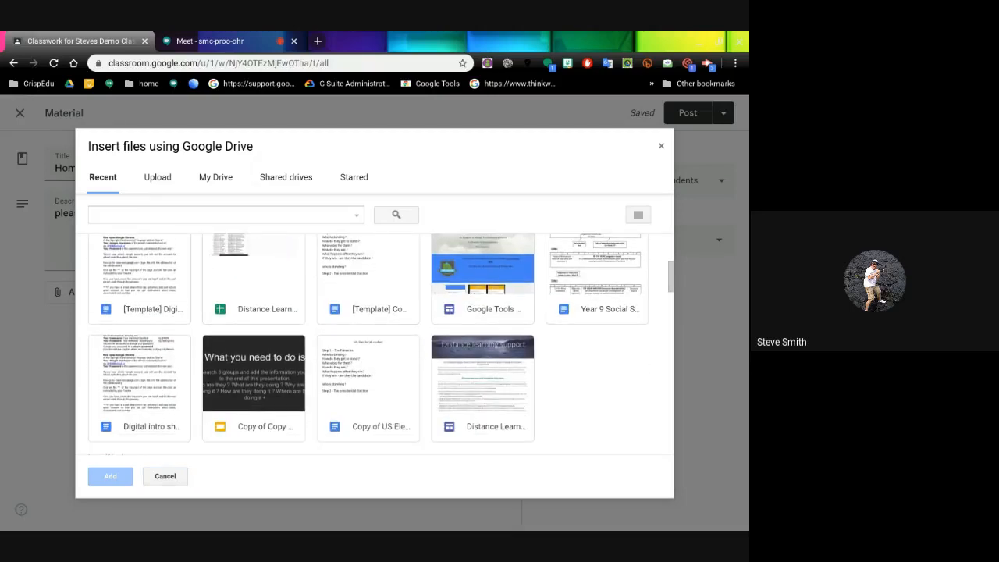
double_click(141, 272)
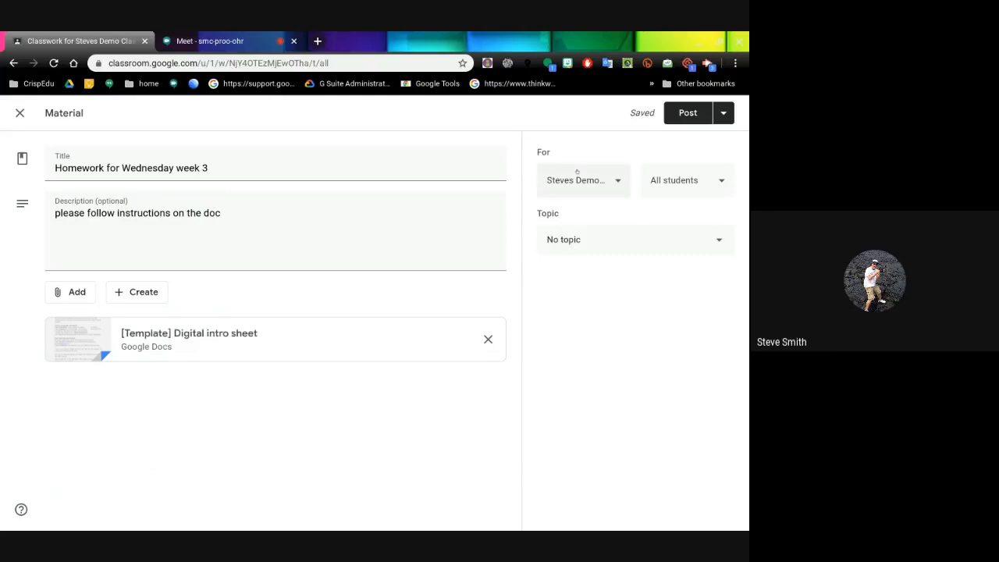
Assign the material to the Homework topic and post it
click(639, 243)
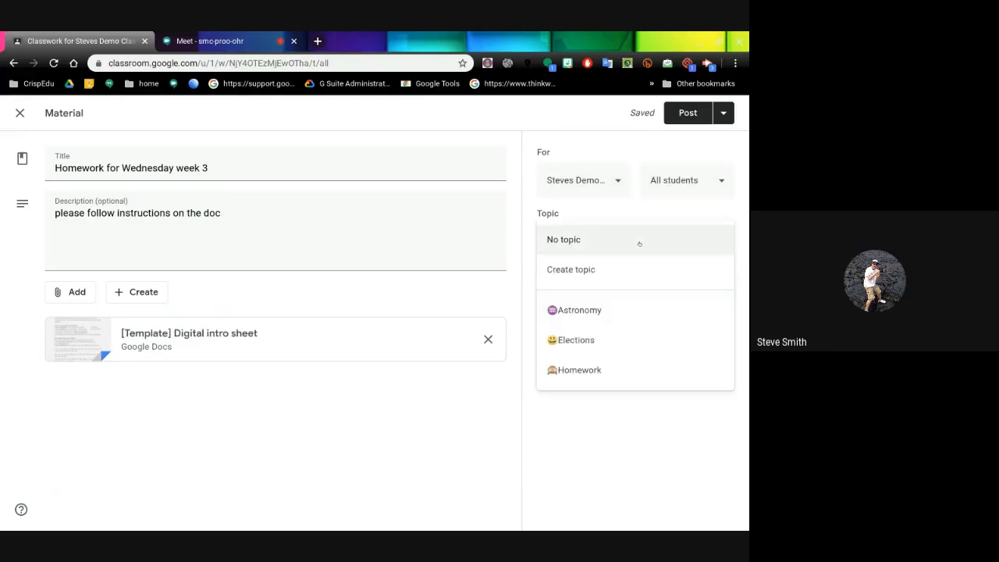
click(571, 369)
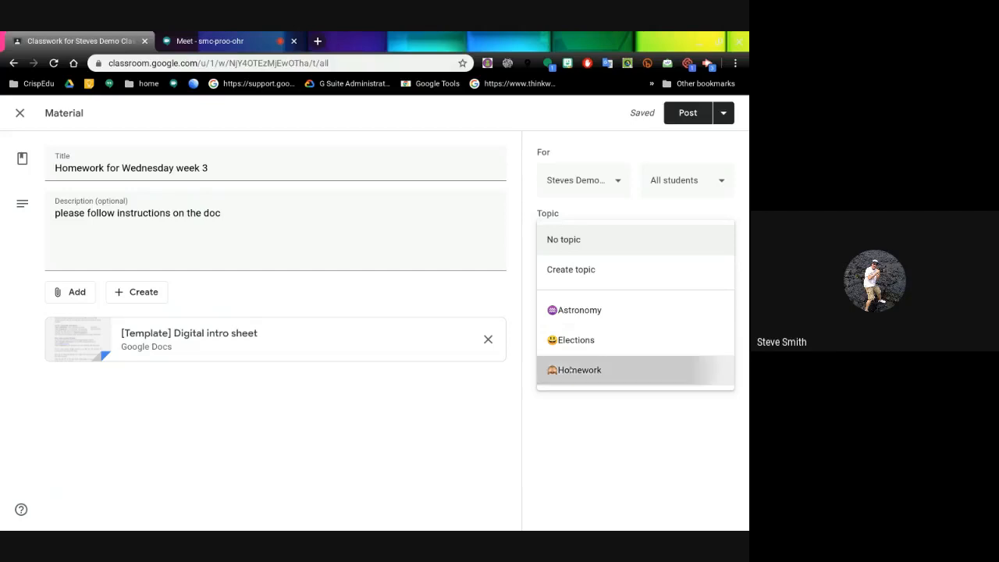
click(667, 113)
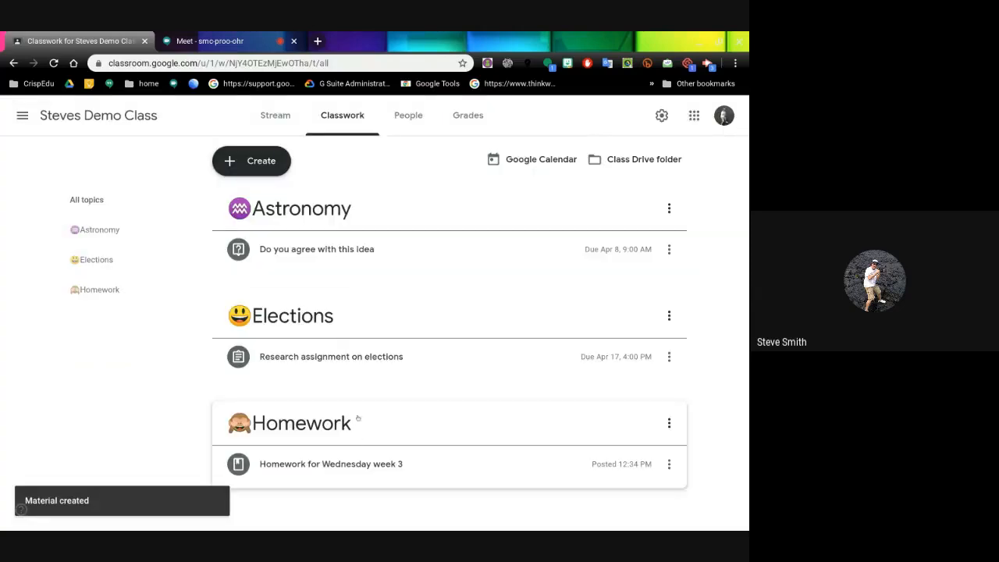
Open the posted "Homework for Wednesday week 3" material for editing, review its fields and save it
click(669, 466)
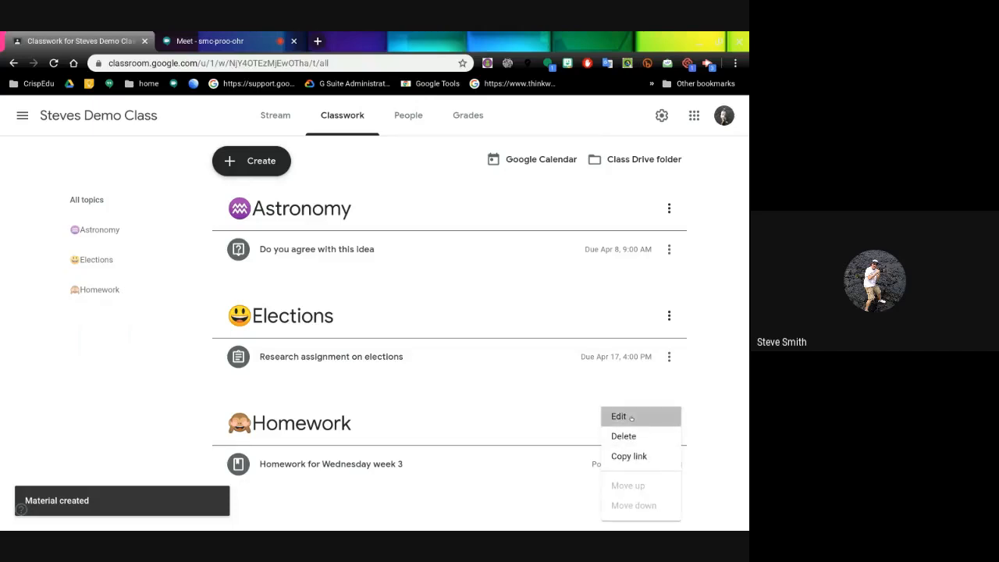
click(631, 418)
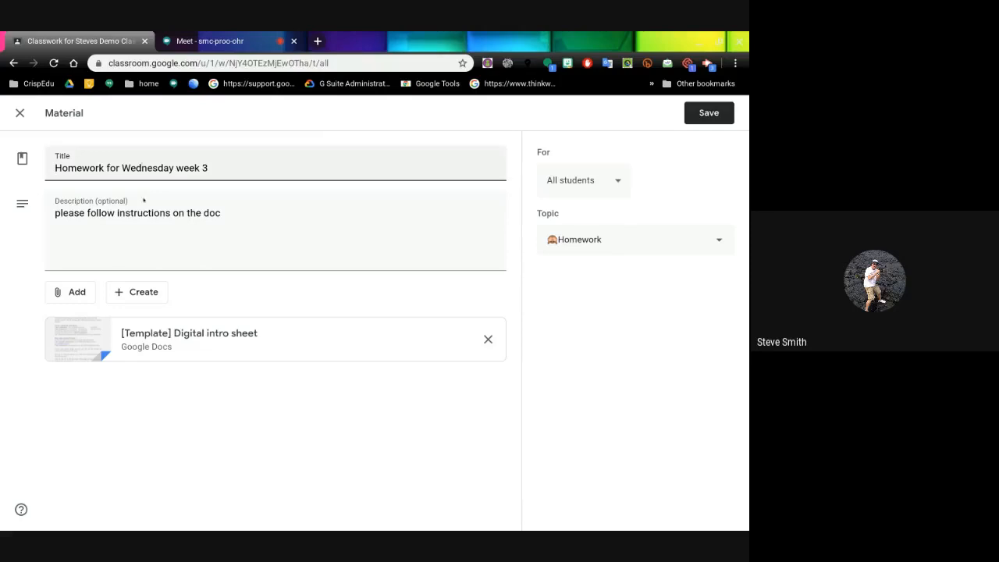
click(709, 112)
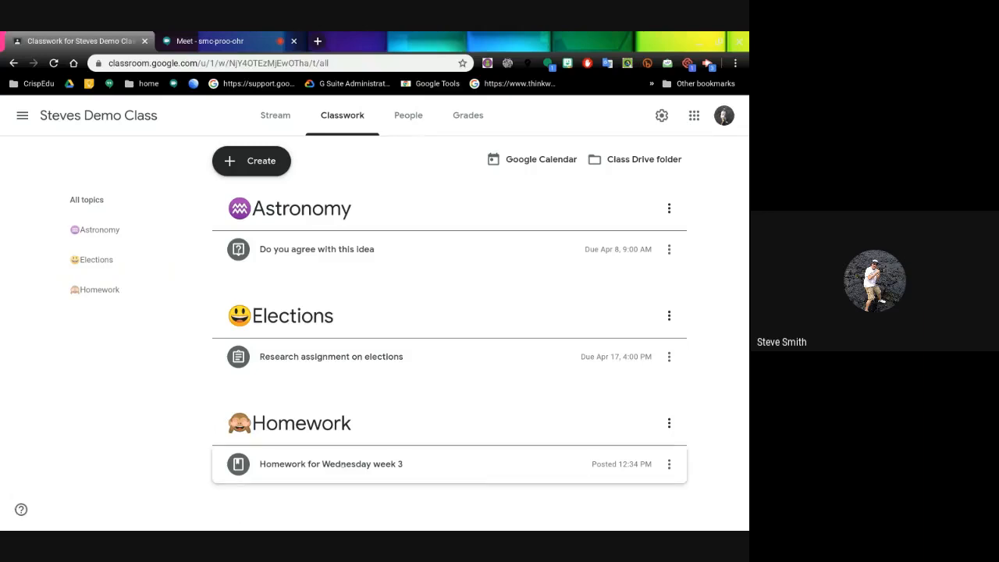
Delete the "Homework for Wednesday week 3" material from the Homework topic
click(667, 464)
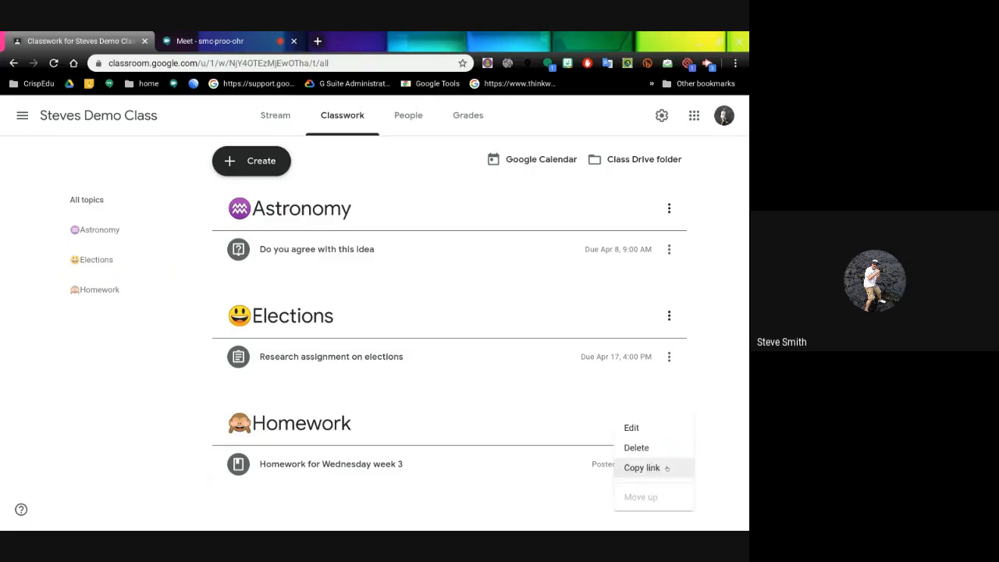
click(636, 439)
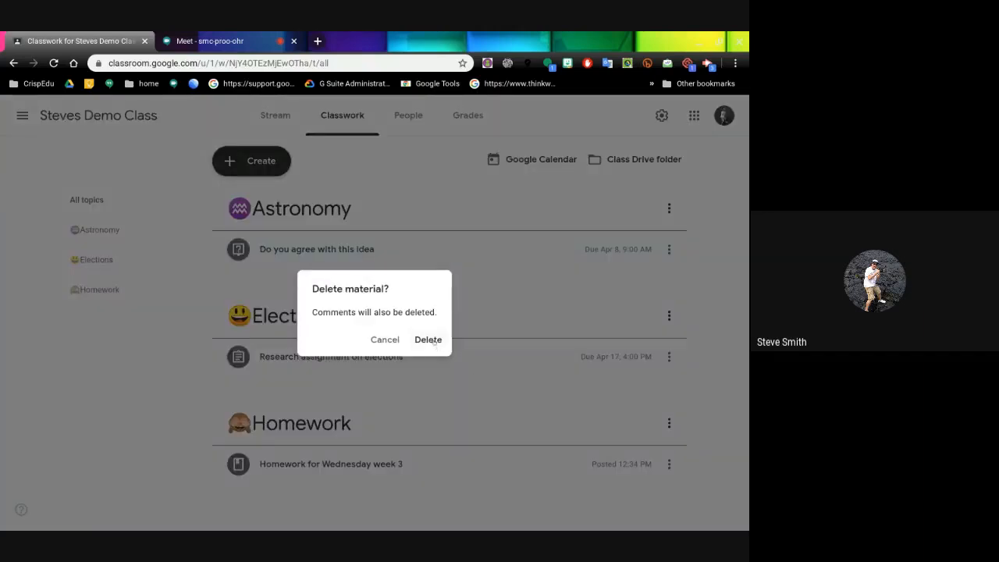
click(432, 341)
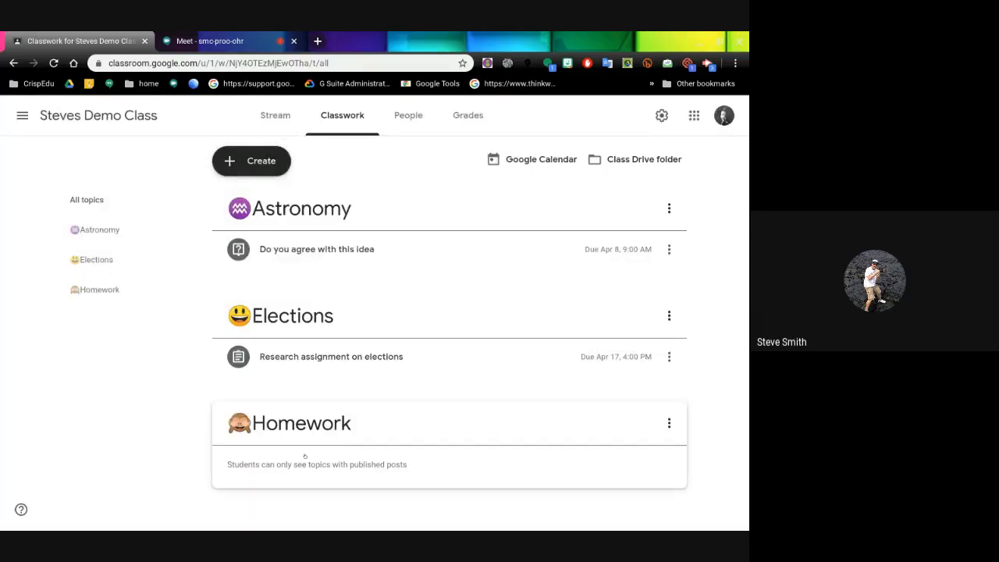
Start a new material in Classwork and title it "homework for week 3"
click(277, 161)
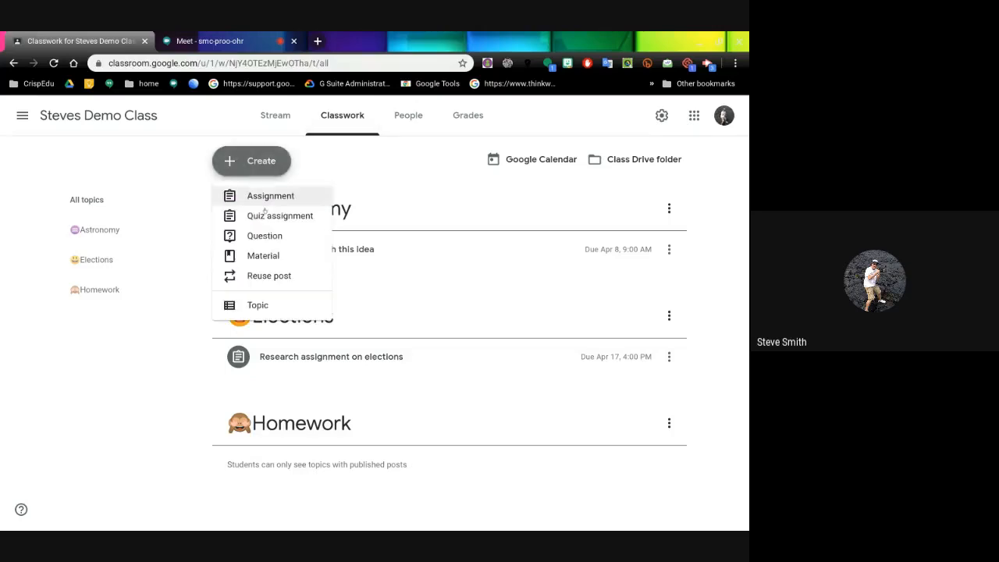
click(263, 256)
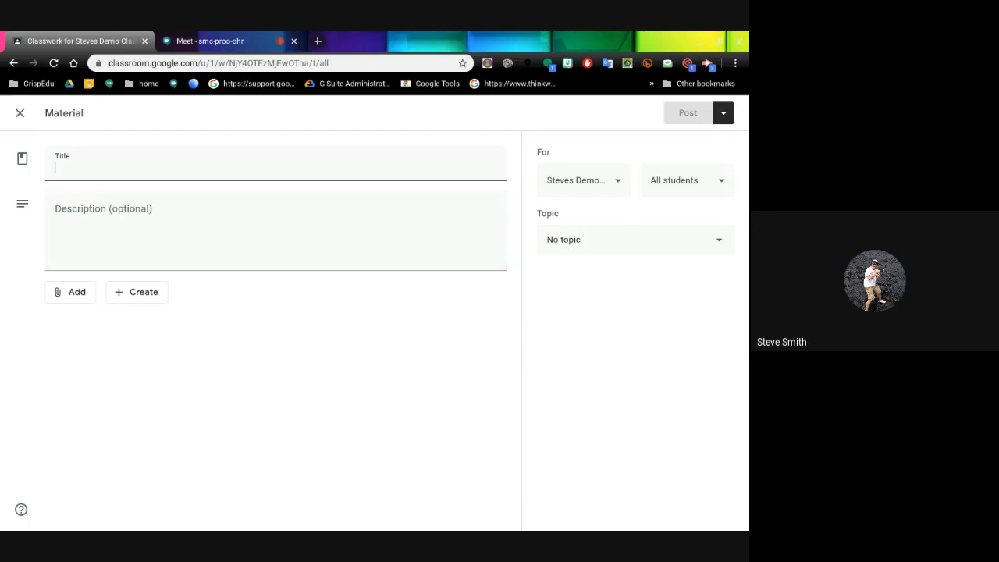
text(homewoe)
key(BackSpace)
key(BackSpace)
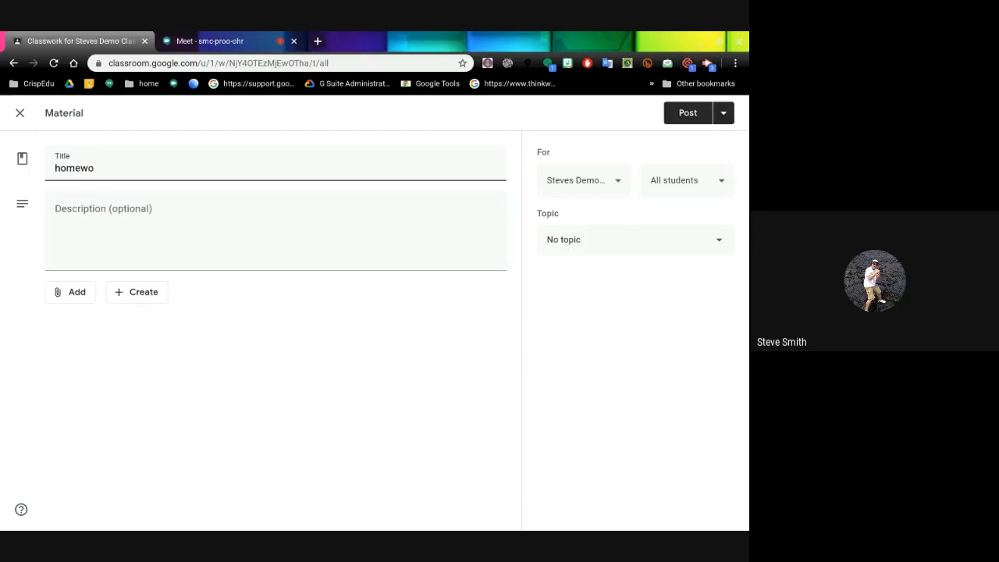
text(prk)
key(BackSpace)
key(BackSpace)
key(BackSpace)
text(ork for week 3)
key(Left)
key(Left)
key(Left)
key(Left)
key(Left)
key(Left)
Enter "instructions are on the doc" as the material's description
click(93, 216)
text(instru)
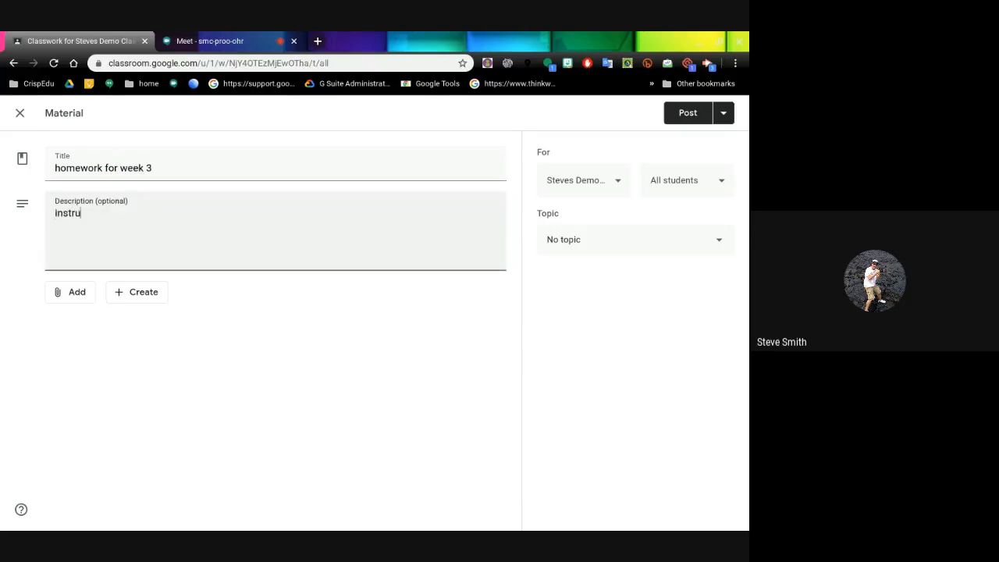
text(ctions are on the doc)
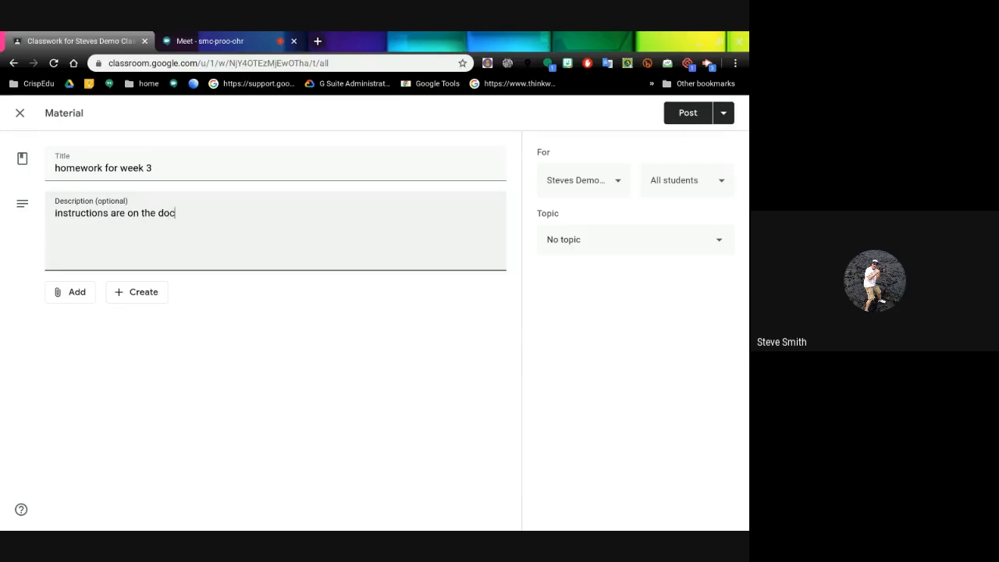
Attach "[Template] Digital intro sheet" from Google Drive to the homework for week 3 material
click(70, 292)
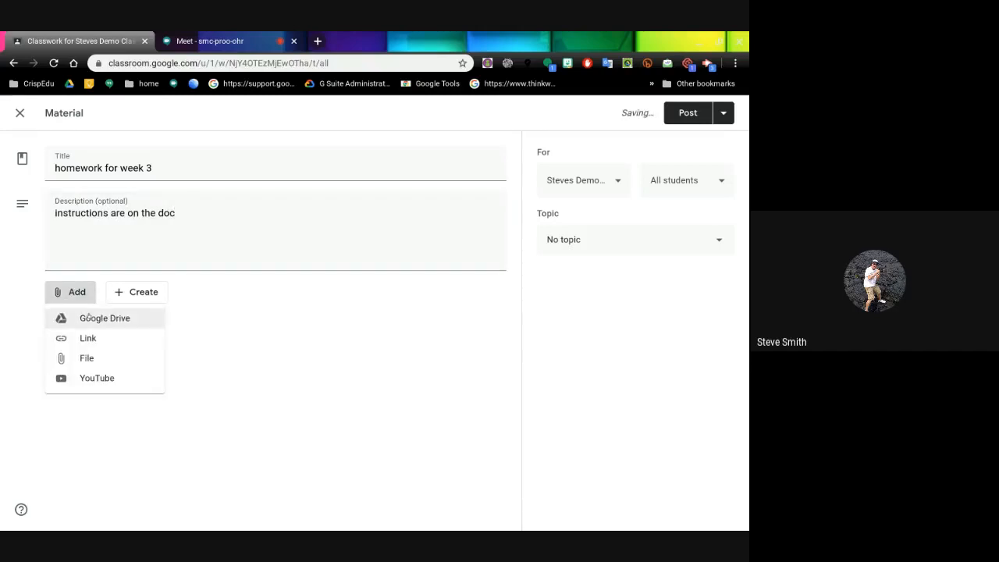
click(88, 312)
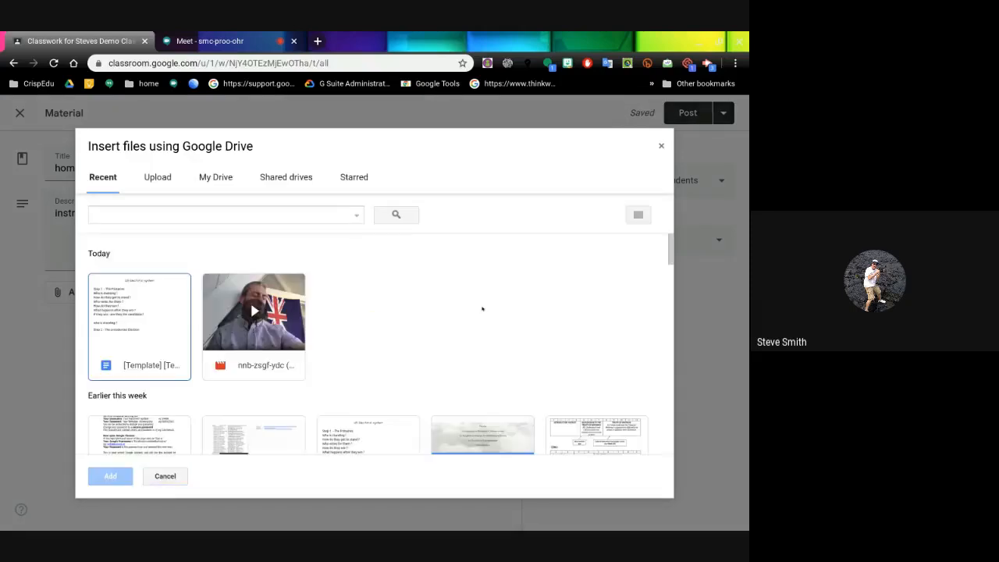
scroll(440, 306, down, 5)
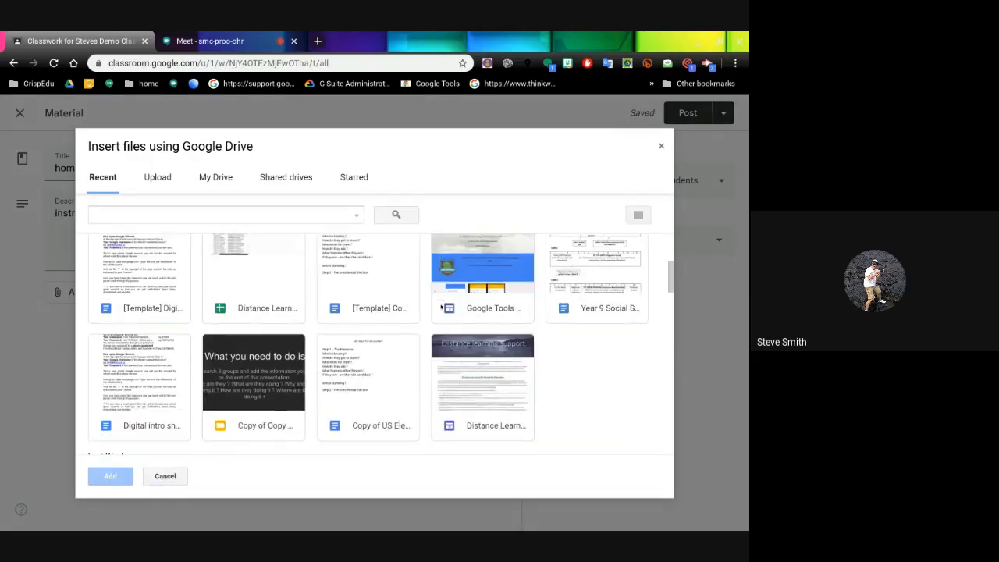
double_click(137, 269)
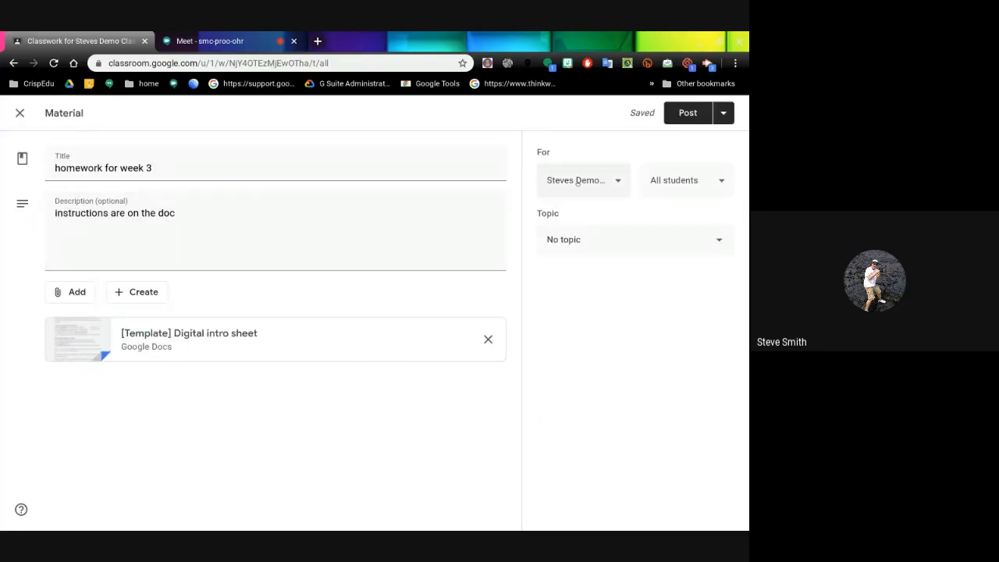
Assign the material to the Homework topic and schedule it for Apr 6, 2020 at 8:00 AM
click(683, 248)
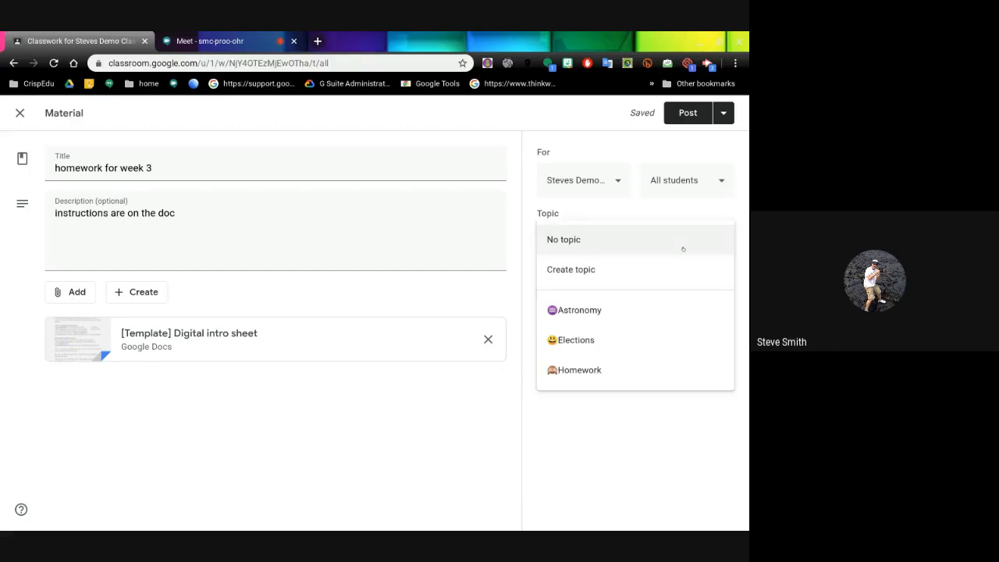
click(589, 366)
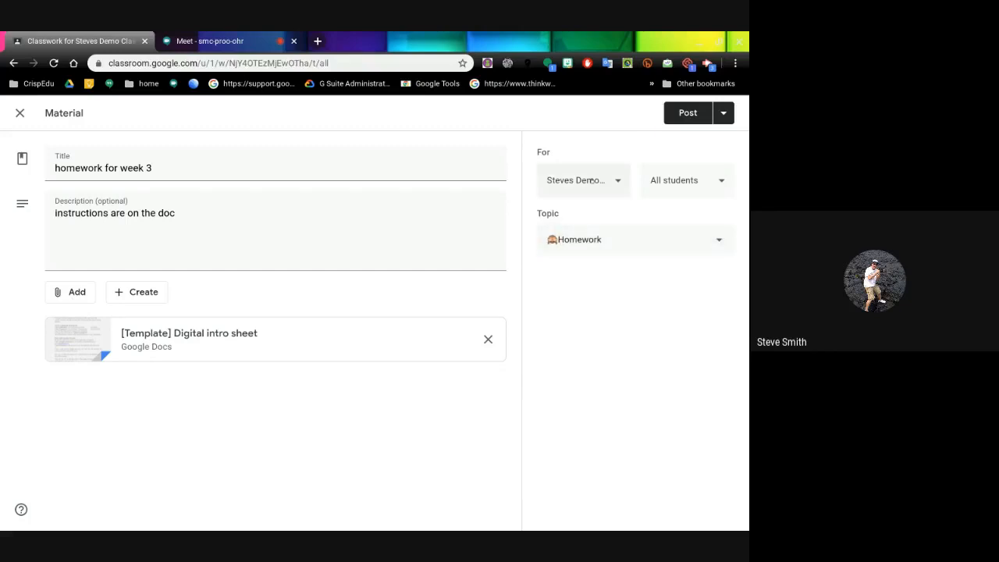
click(721, 114)
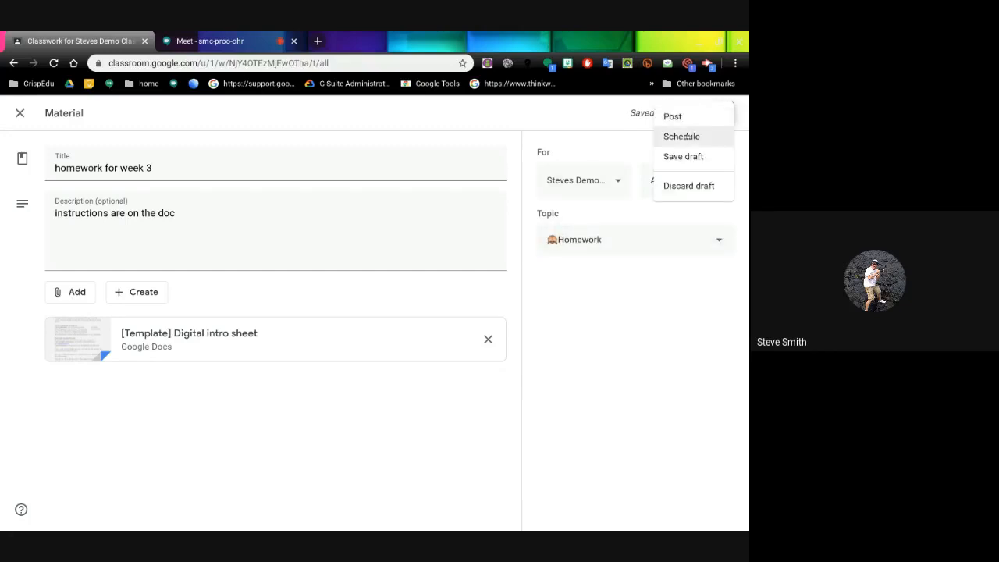
click(686, 137)
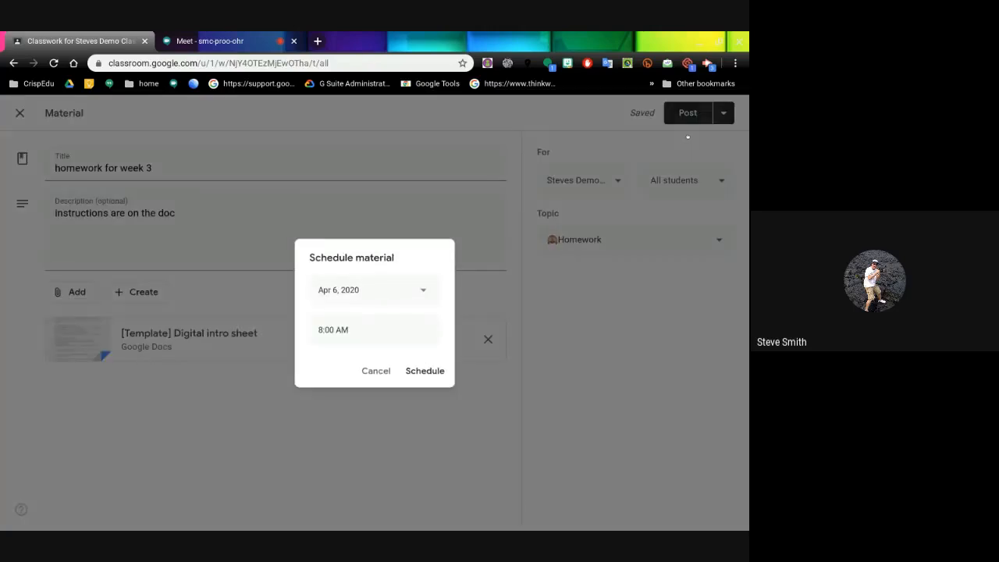
click(422, 290)
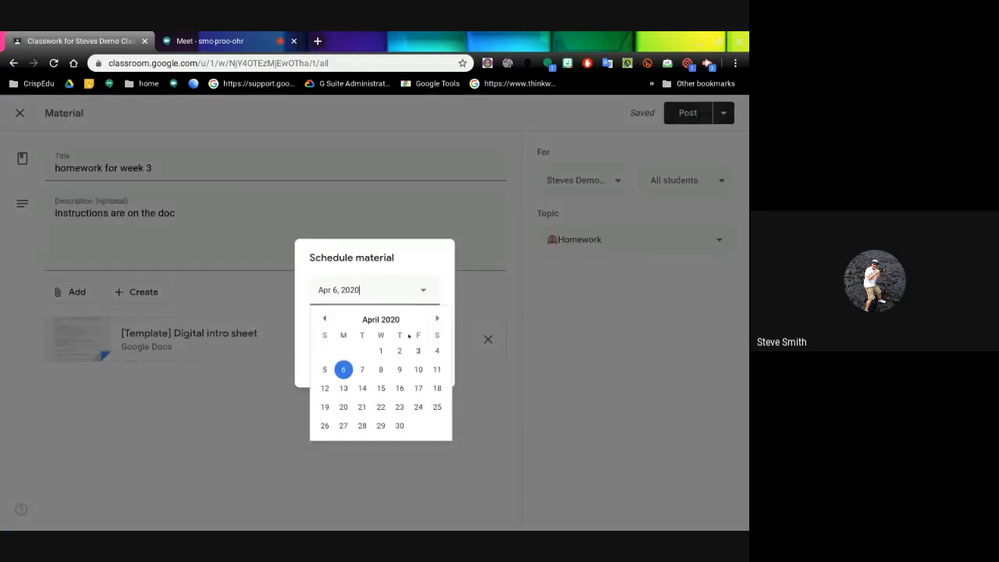
click(344, 371)
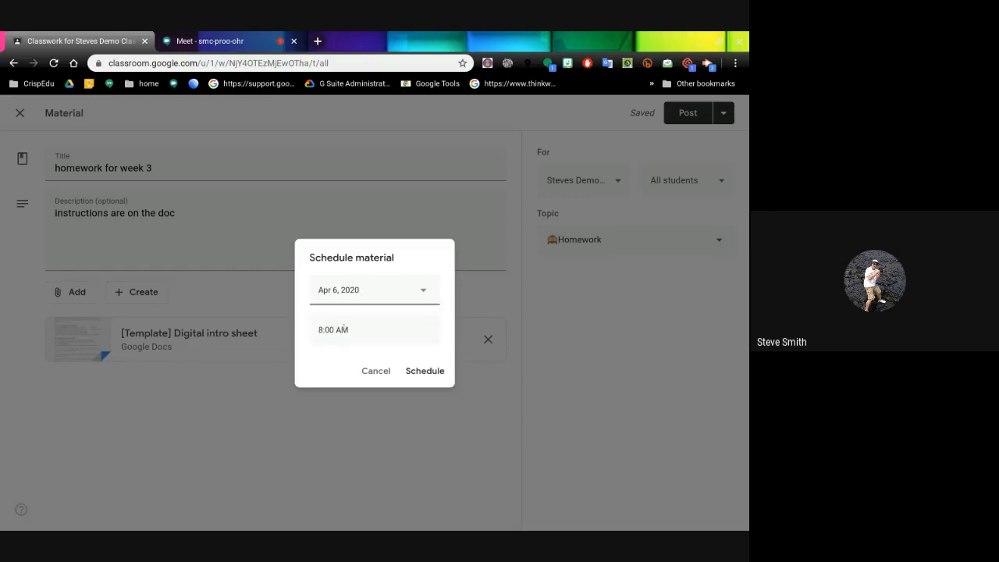
click(424, 371)
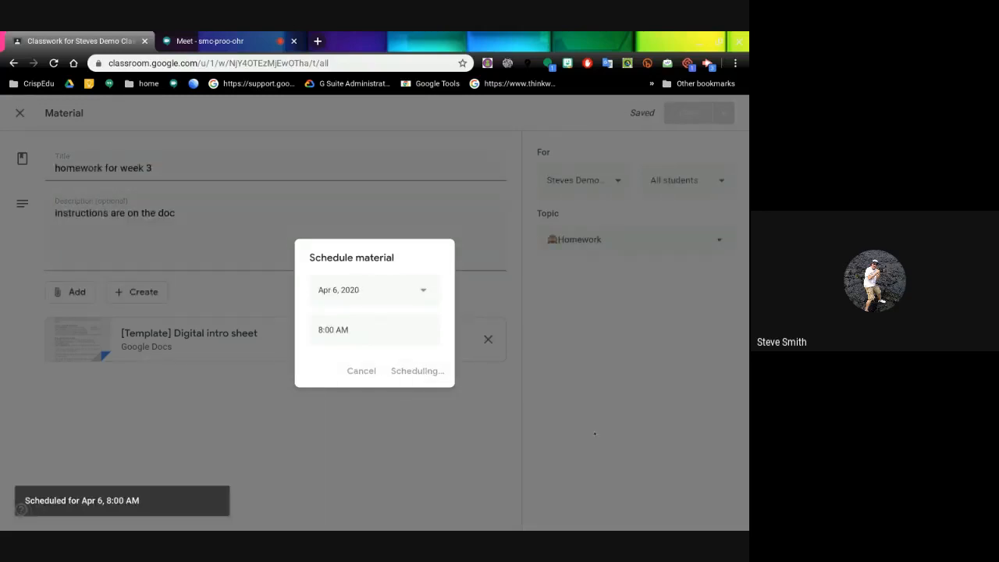
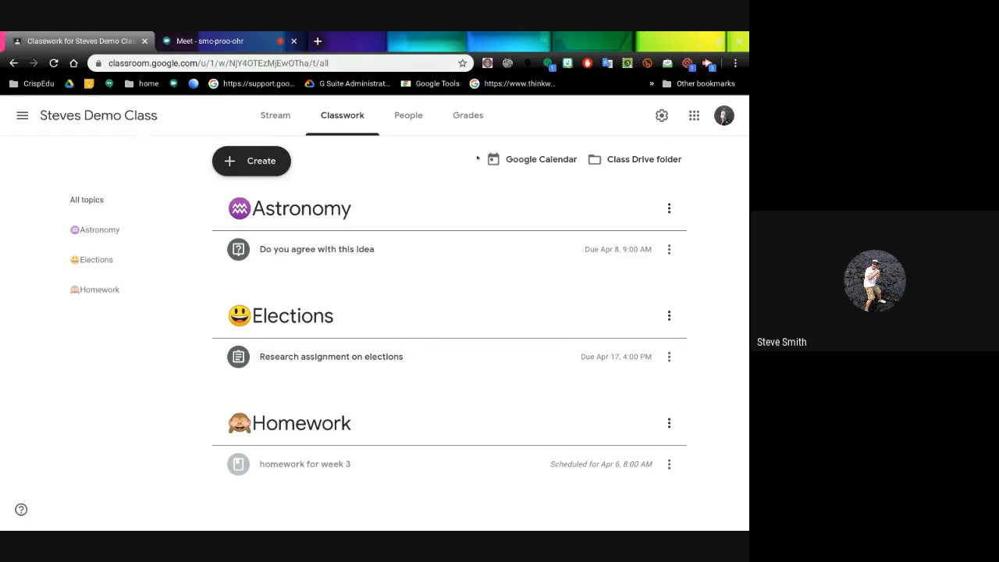
Switch to the class's Google Calendar and display only the calendar of this demo class
click(546, 160)
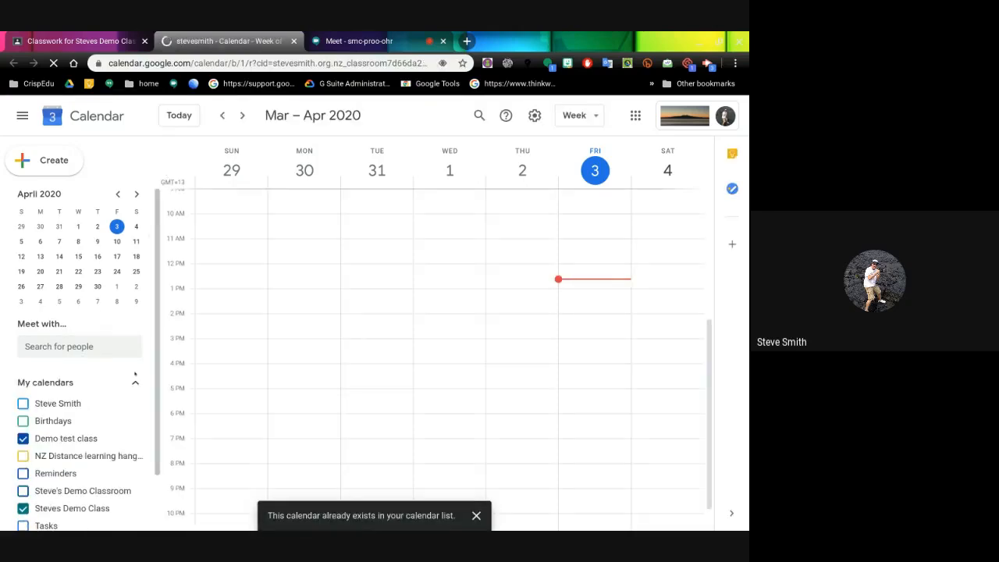
scroll(78, 374, down, 1)
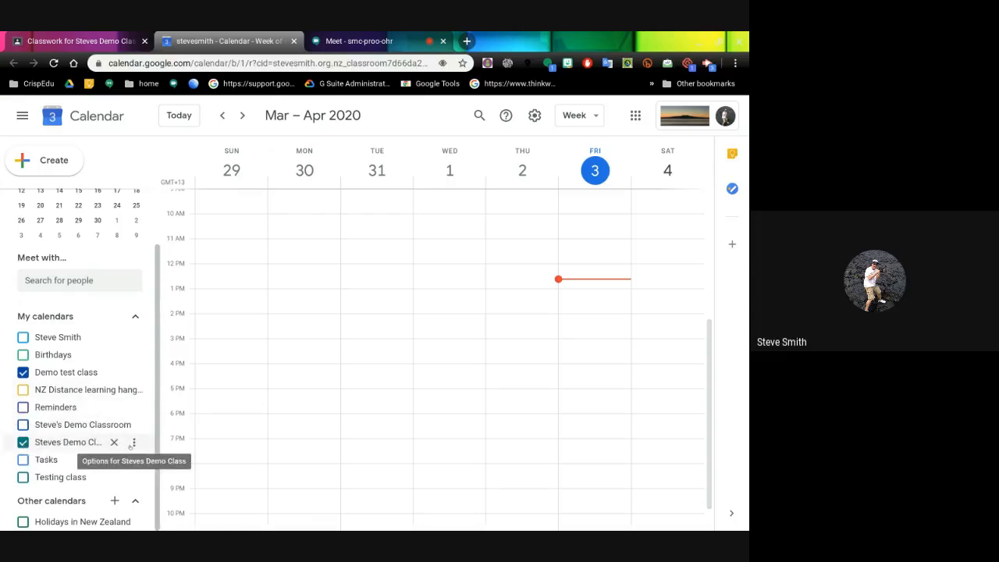
click(133, 442)
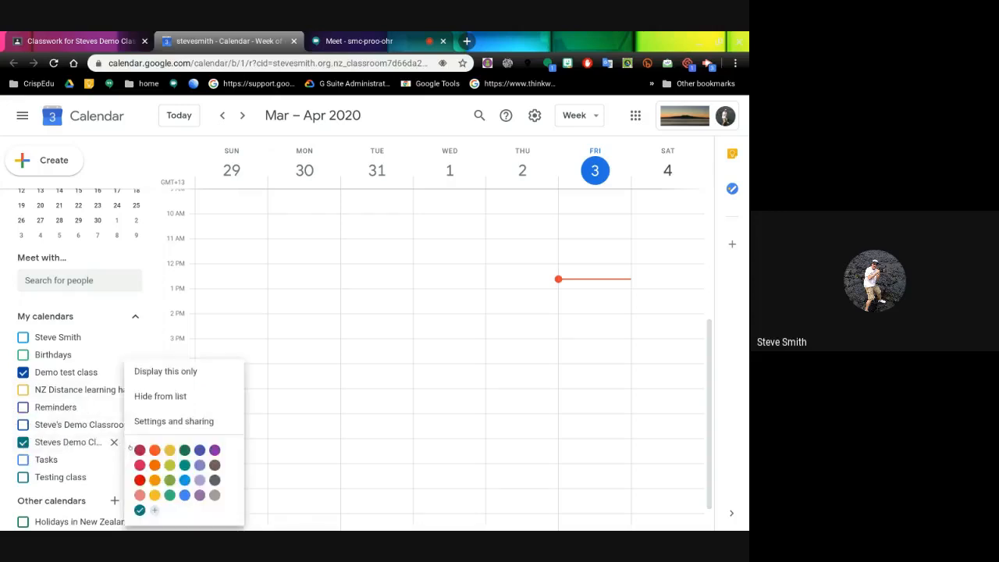
click(167, 373)
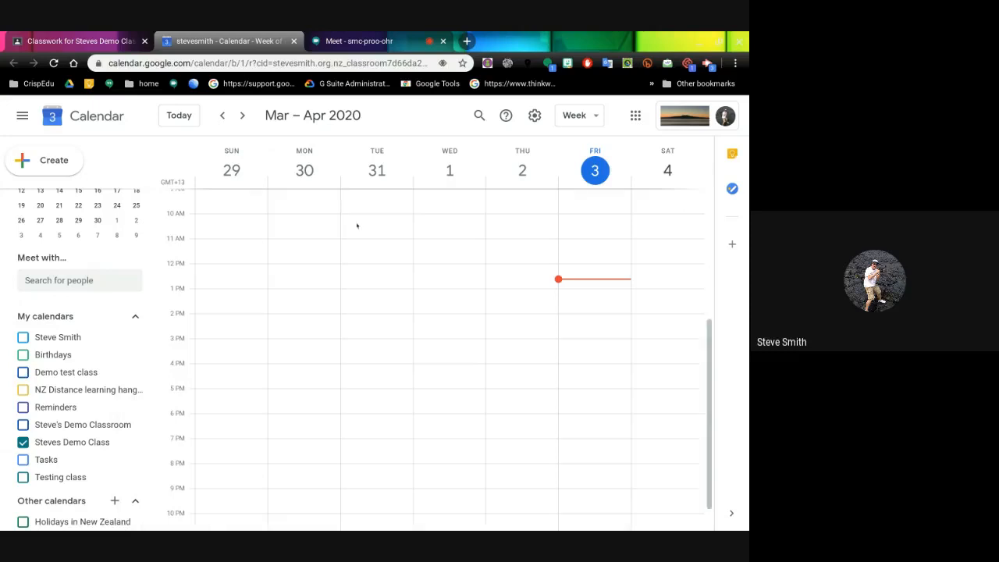
Check the class calendar's due items for the weeks of April 5 and April 12, then close the calendar
click(242, 116)
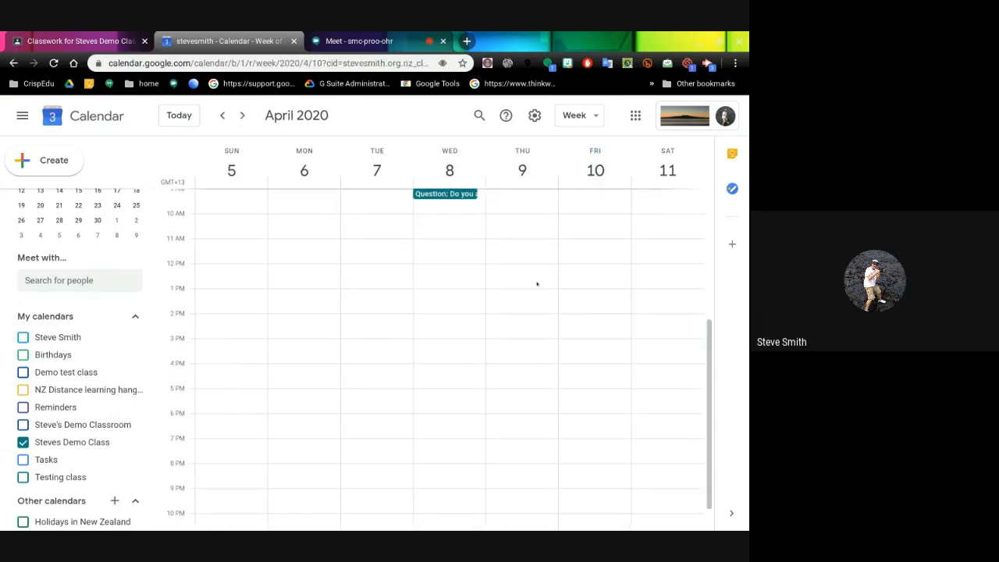
scroll(546, 304, up, 5)
scroll(553, 309, down, 3)
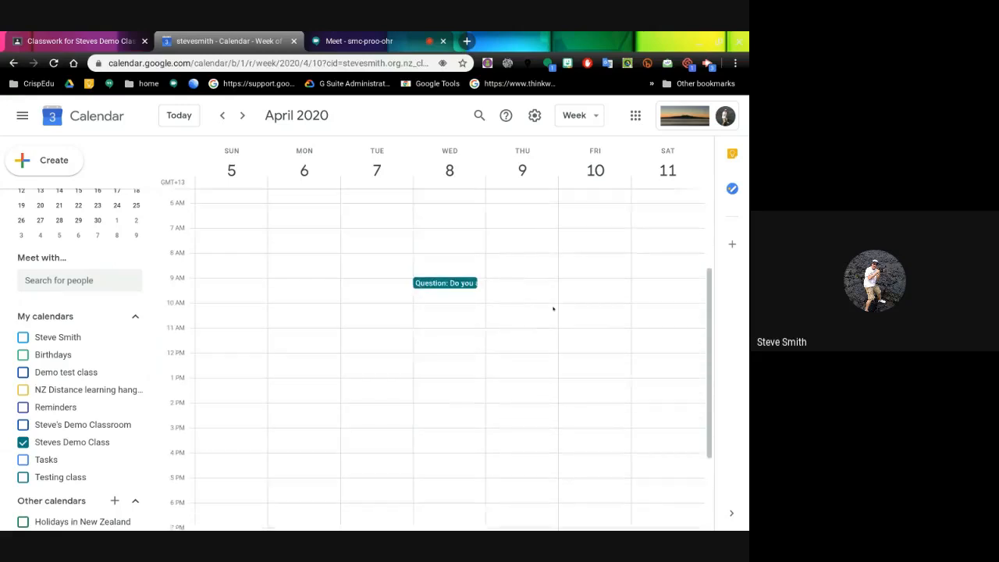
click(242, 115)
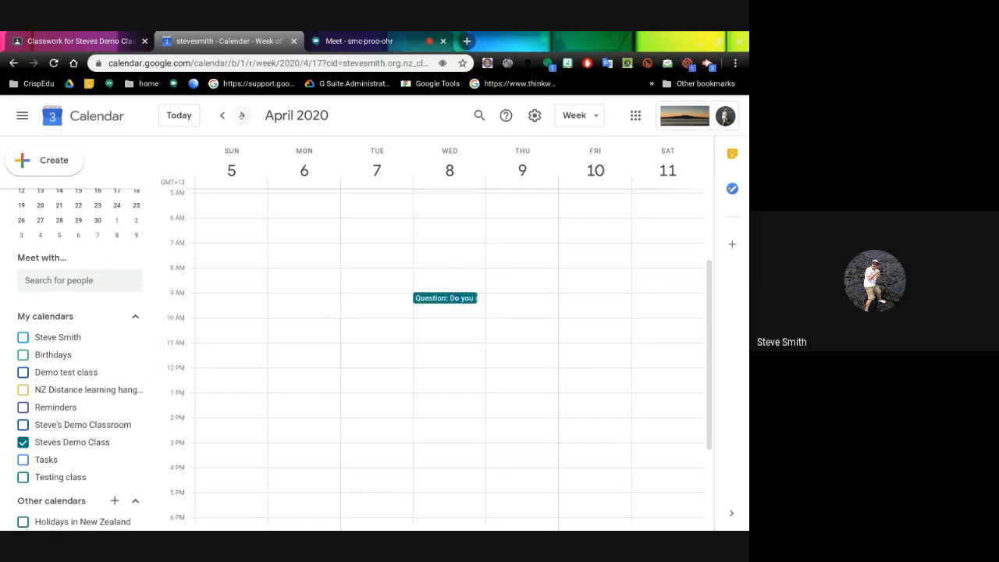
scroll(624, 366, down, 3)
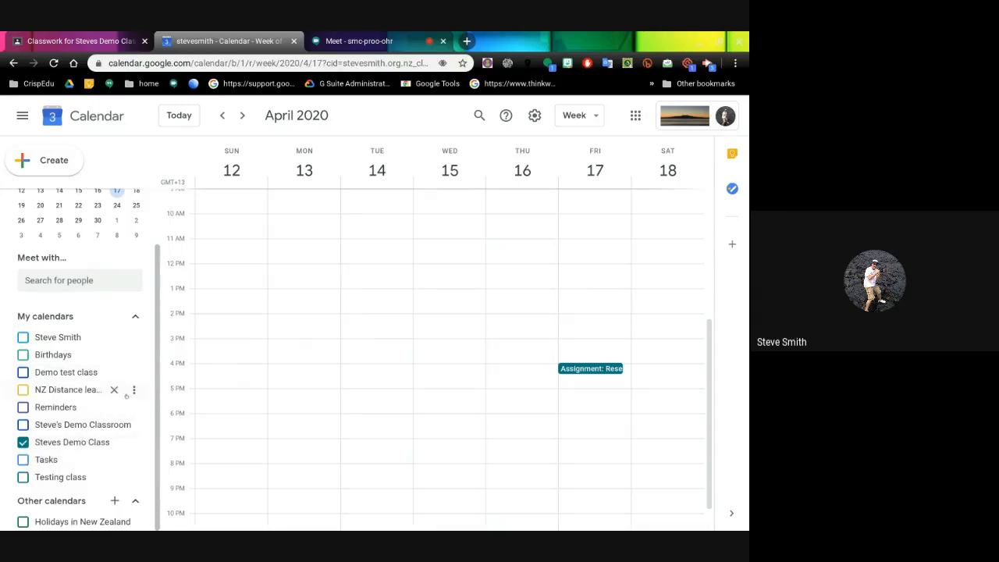
scroll(167, 288, up, 2)
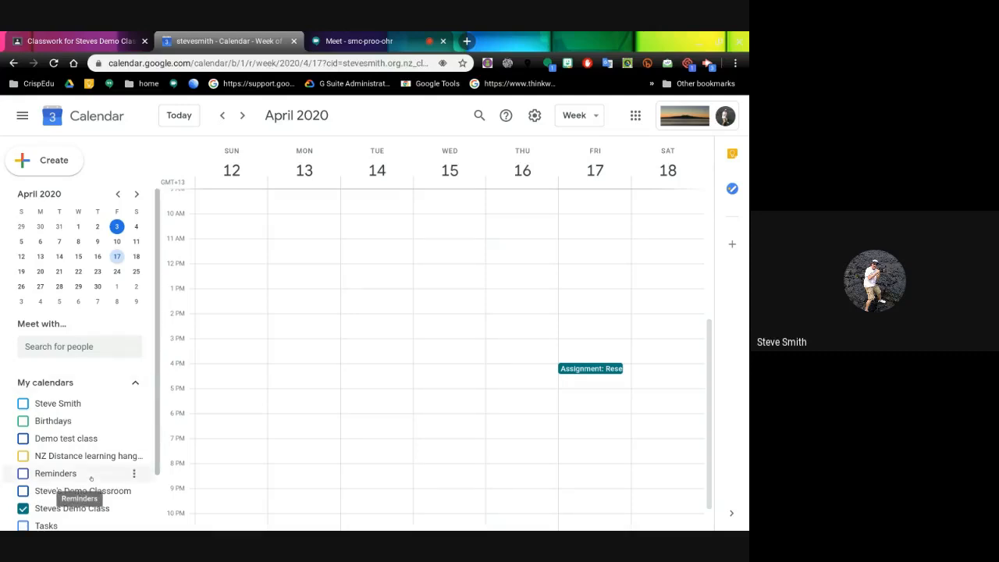
click(293, 42)
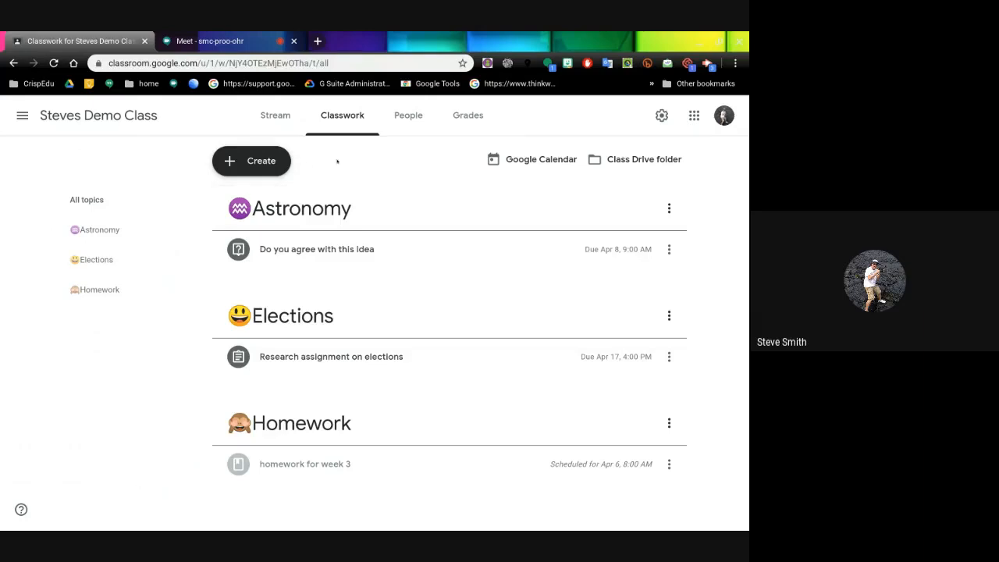
click(272, 161)
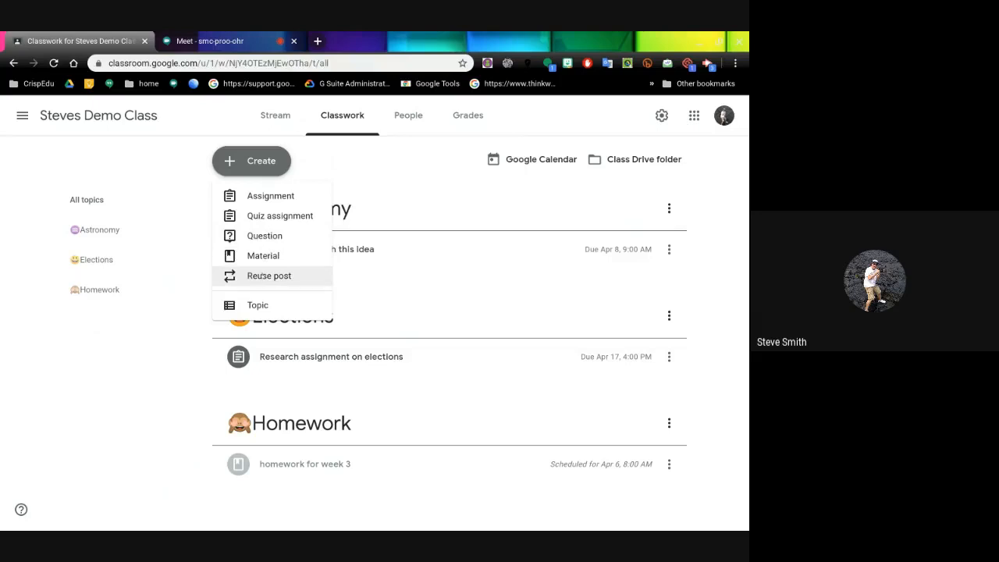
click(20, 194)
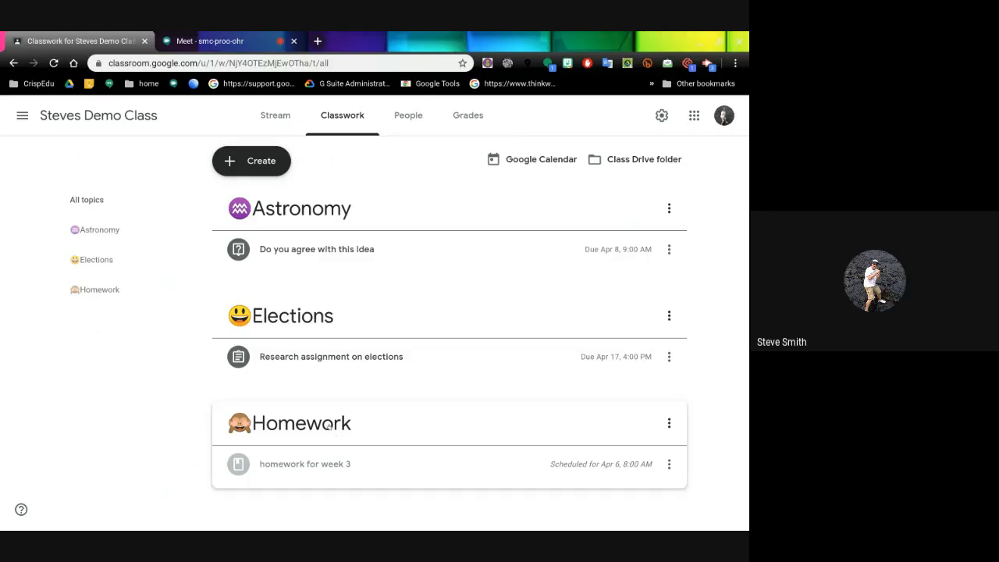
Reorder the Classwork topics so that Homework comes first, followed by Elections and Astronomy
drag(328, 426, 316, 195)
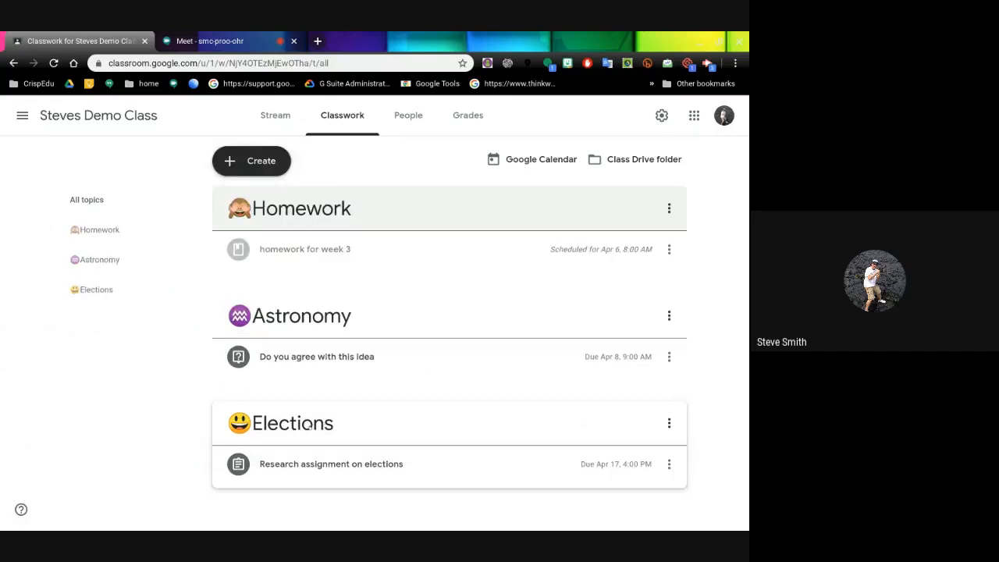
drag(309, 425, 312, 316)
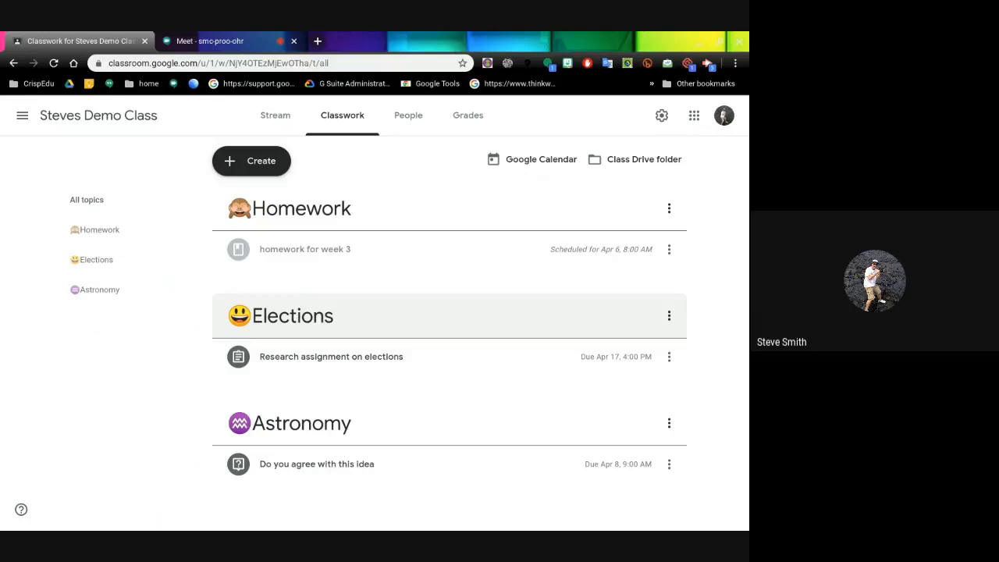
Create a new material titled "our year planner" with the description "Here is the year planner"
click(262, 161)
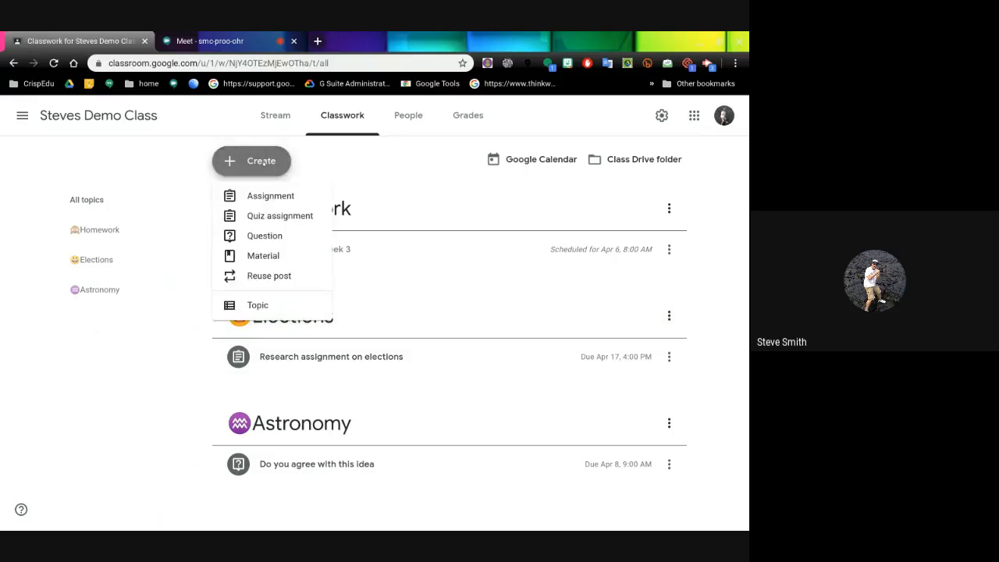
click(262, 255)
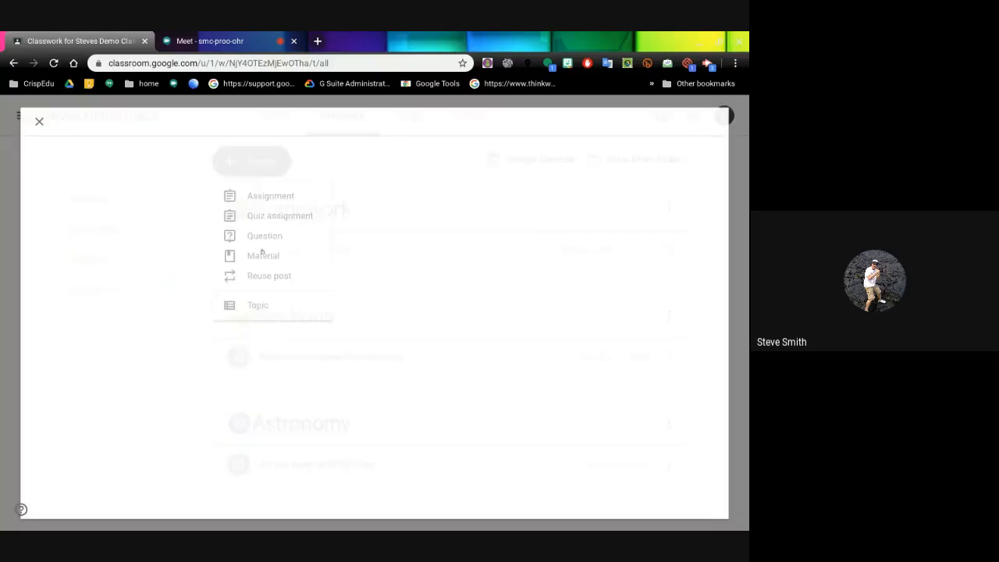
text(our)
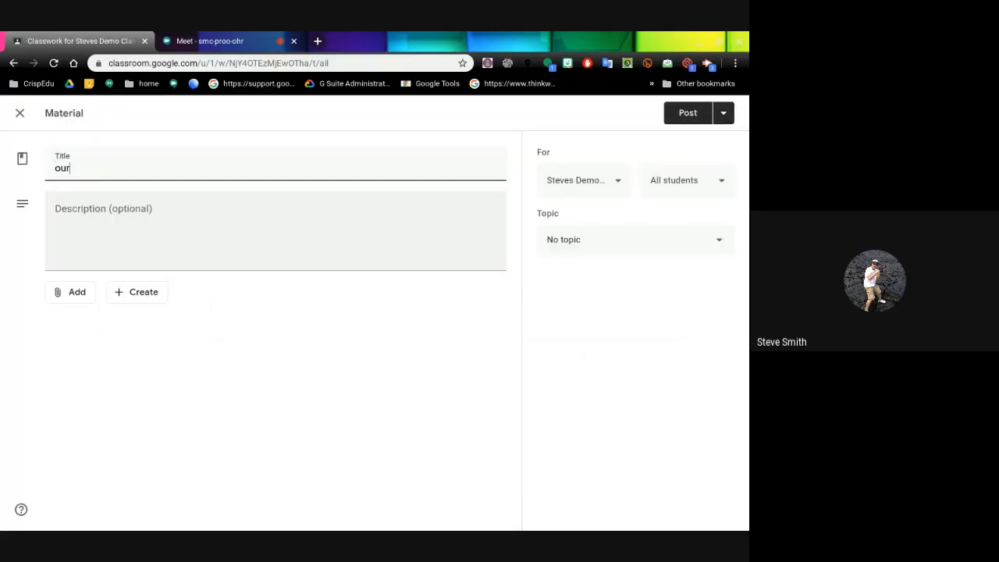
text( year planner)
click(93, 203)
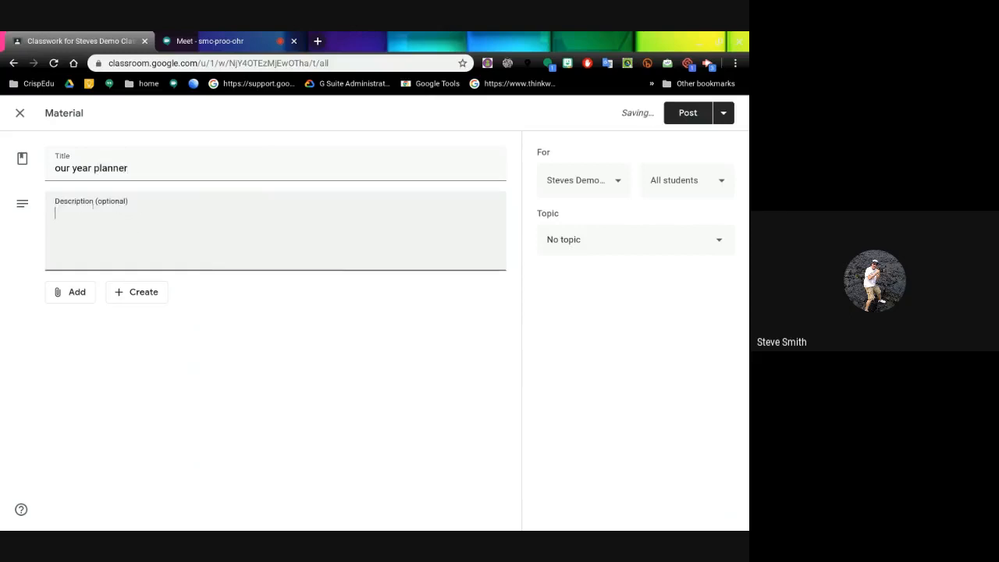
text(here is the year)
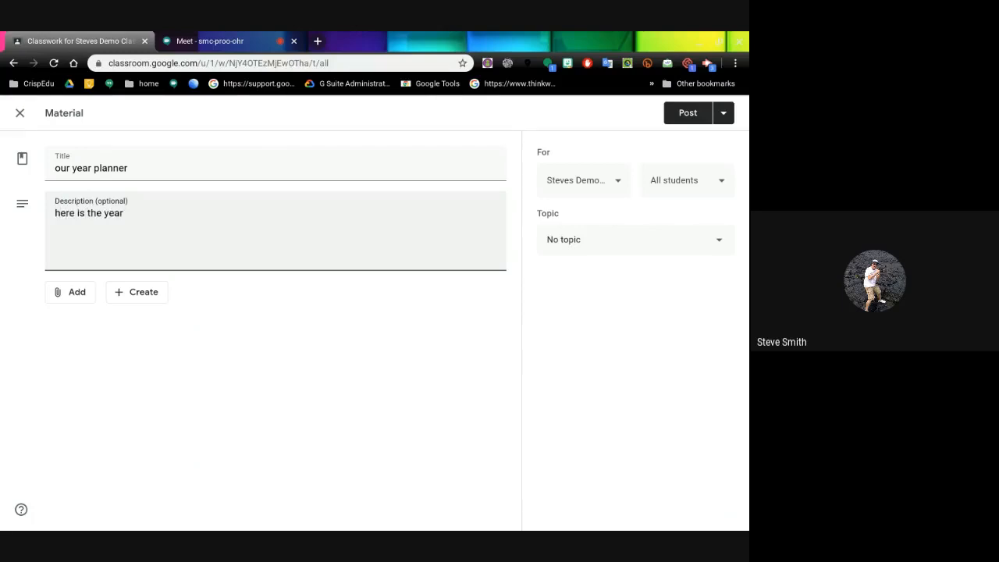
text(planner)
click(61, 213)
key(BackSpace)
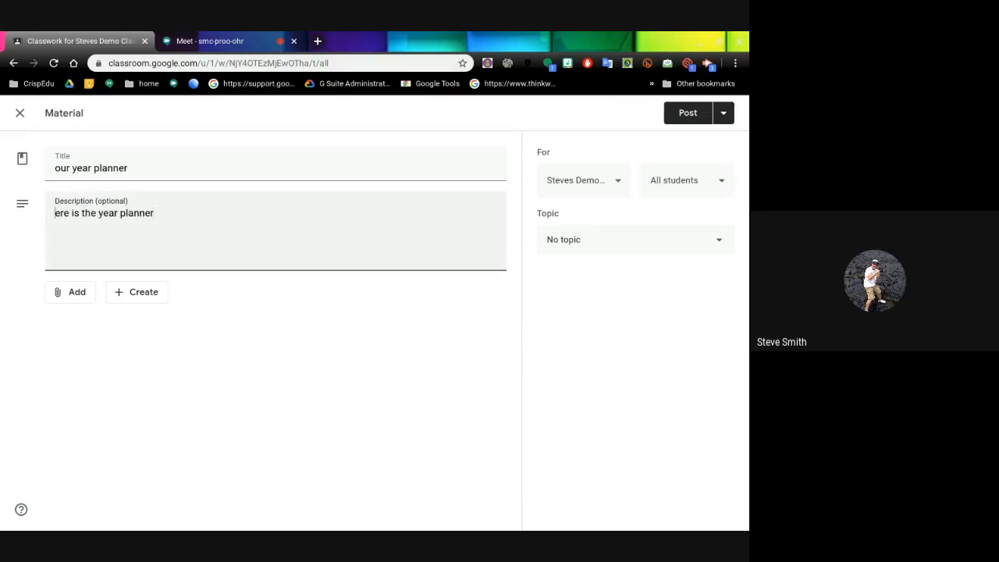
text(H)
click(71, 295)
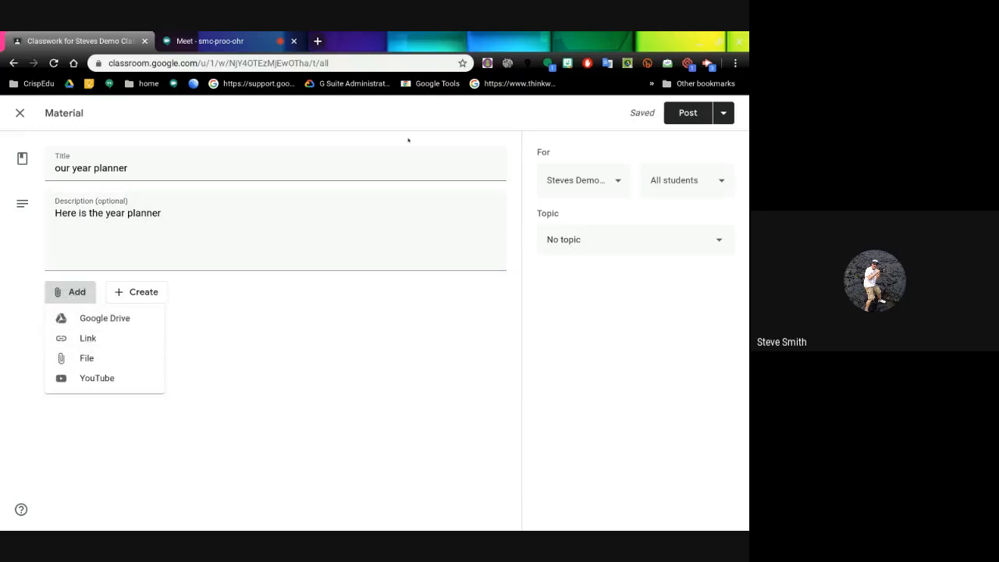
click(419, 110)
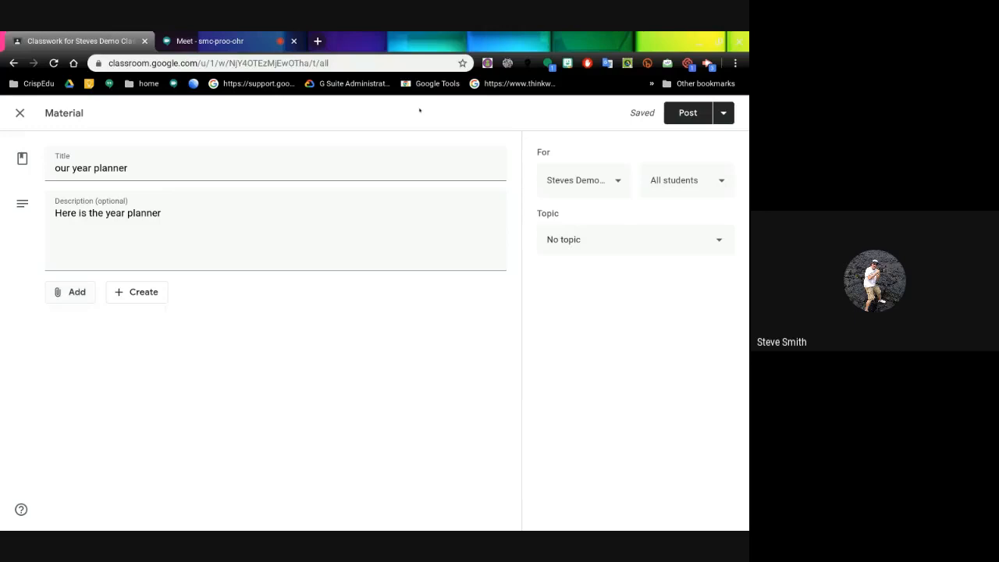
click(318, 41)
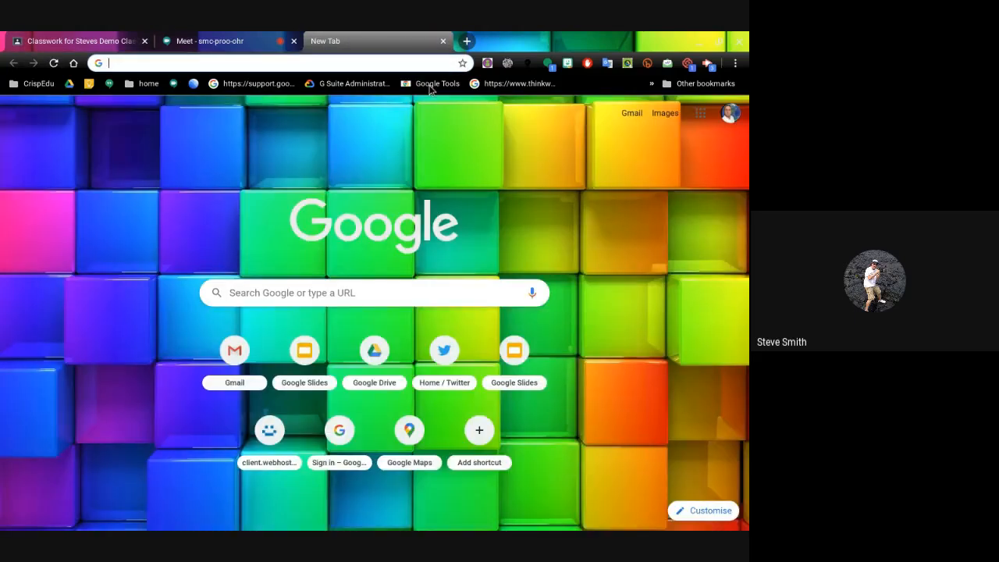
click(443, 40)
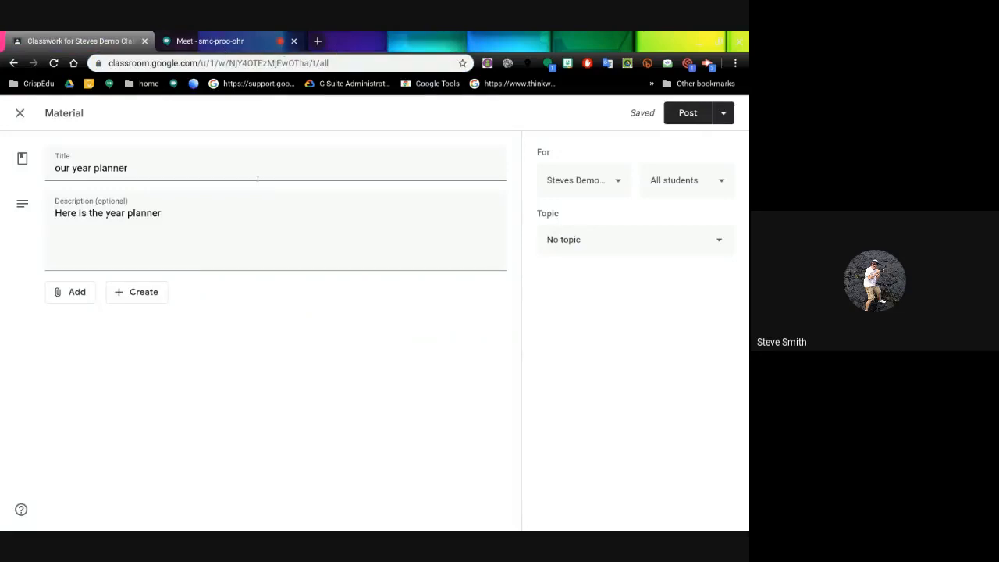
Attach the Year 9 Social Studies Year Planner document from Google Drive and post the material without a topic
click(75, 291)
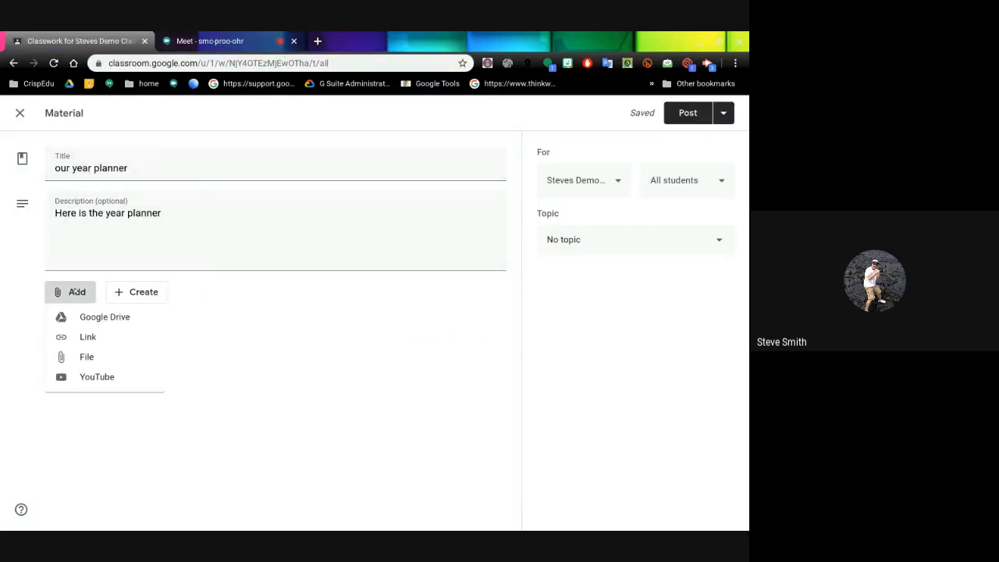
click(86, 317)
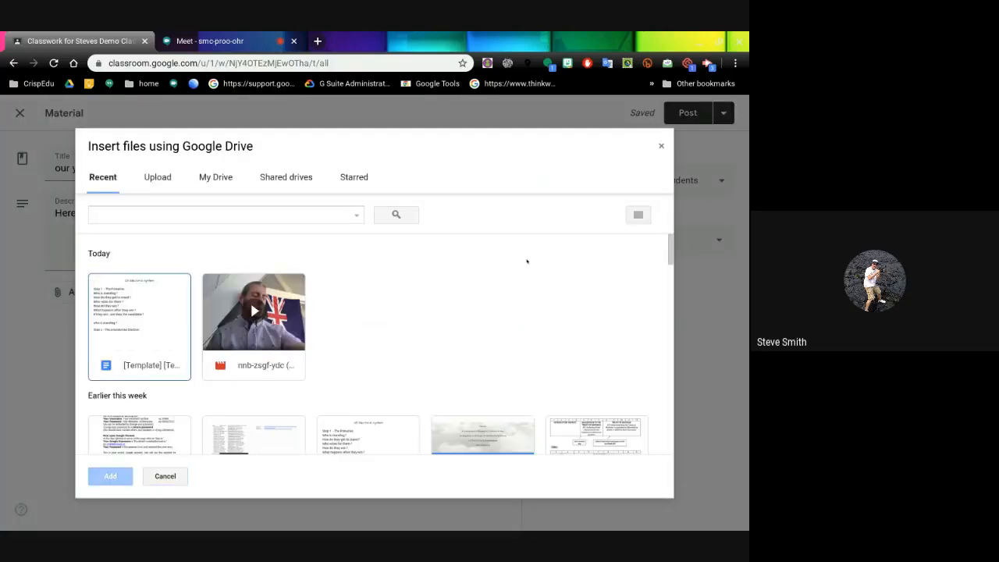
scroll(527, 261, down, 1)
scroll(527, 261, down, 2)
scroll(527, 261, down, 1)
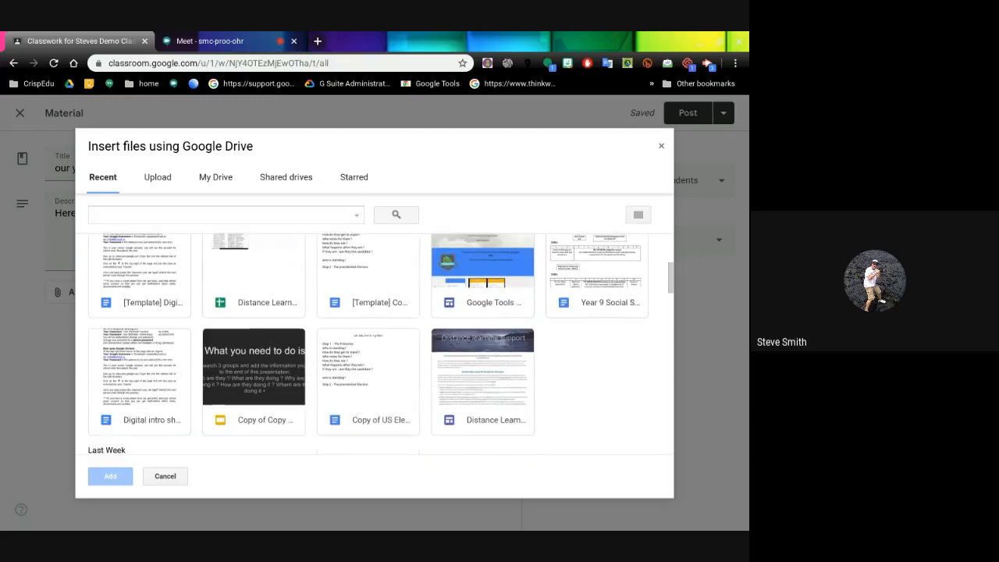
double_click(599, 269)
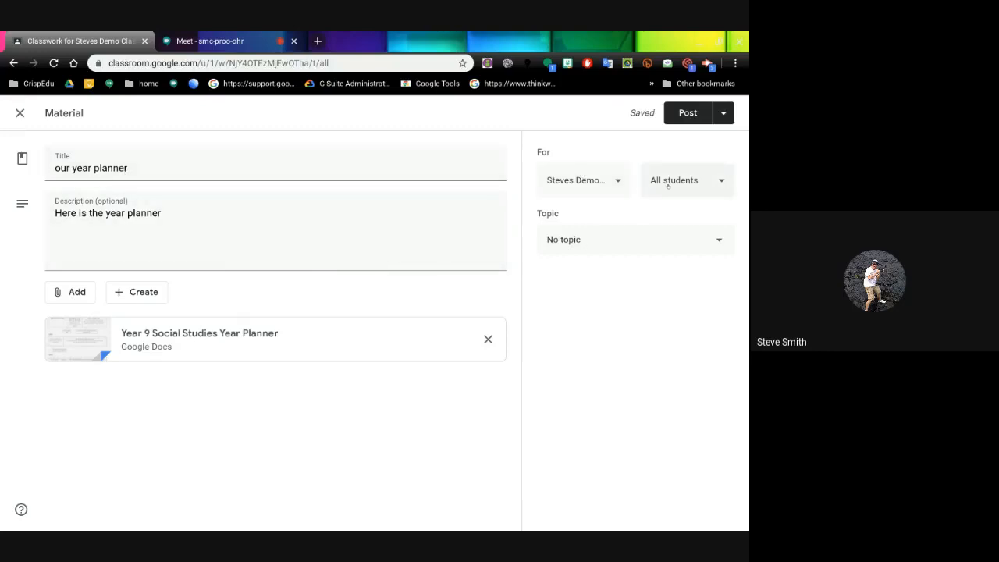
click(687, 114)
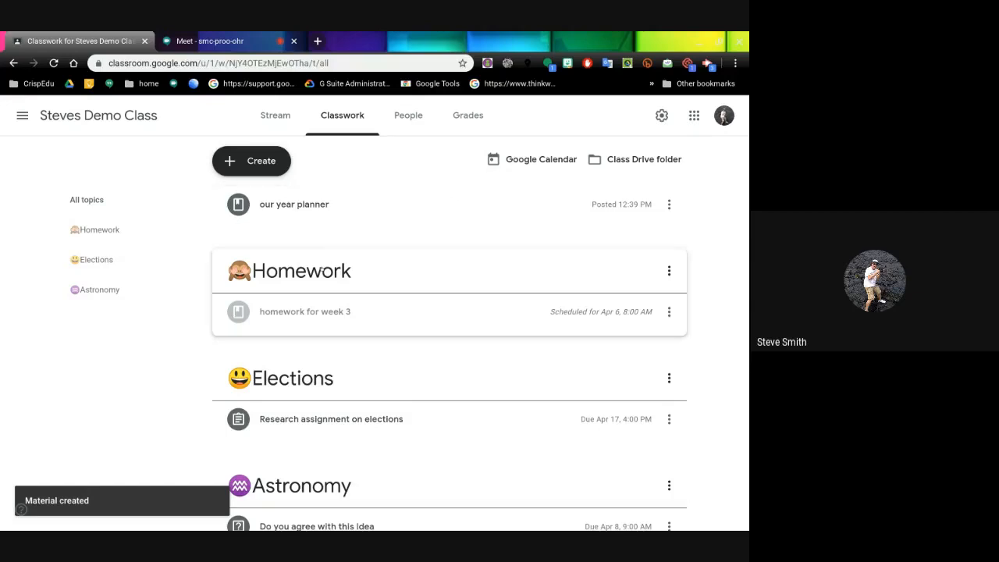
Try to move the Homework and Elections topics above the "our year planner" material
drag(321, 269, 394, 181)
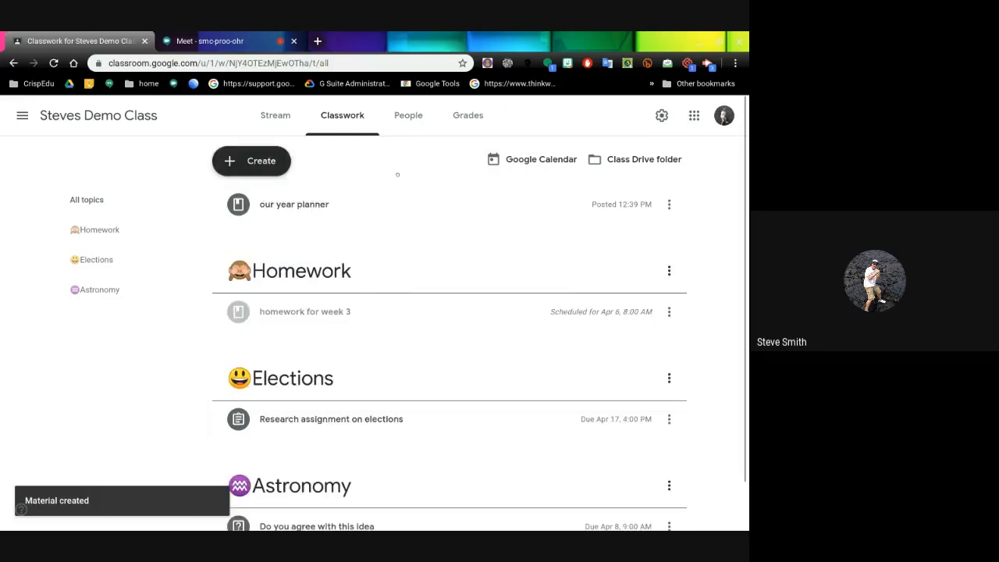
drag(304, 378, 320, 203)
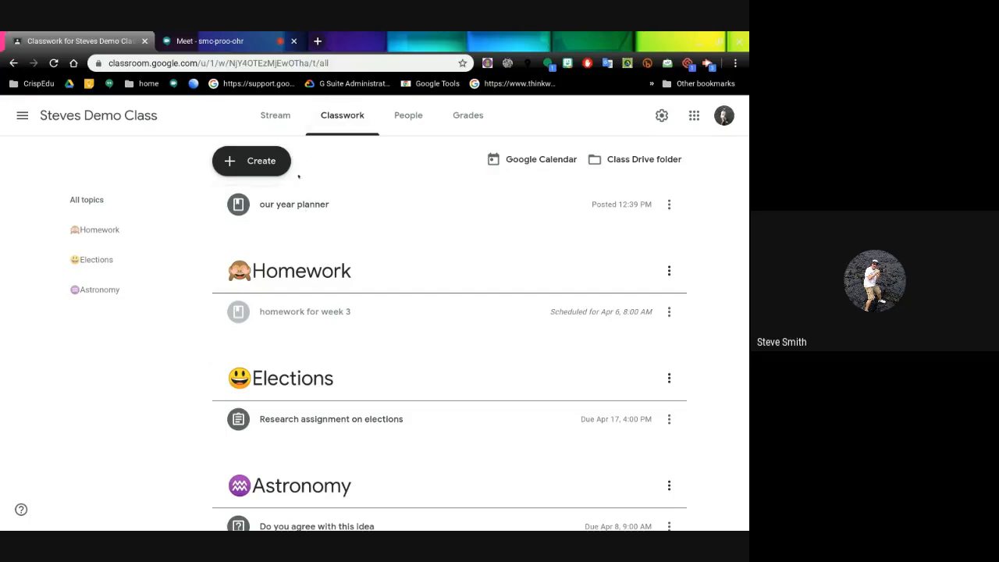
Create another material titled "The site of info" with the description "Please check back"
click(258, 163)
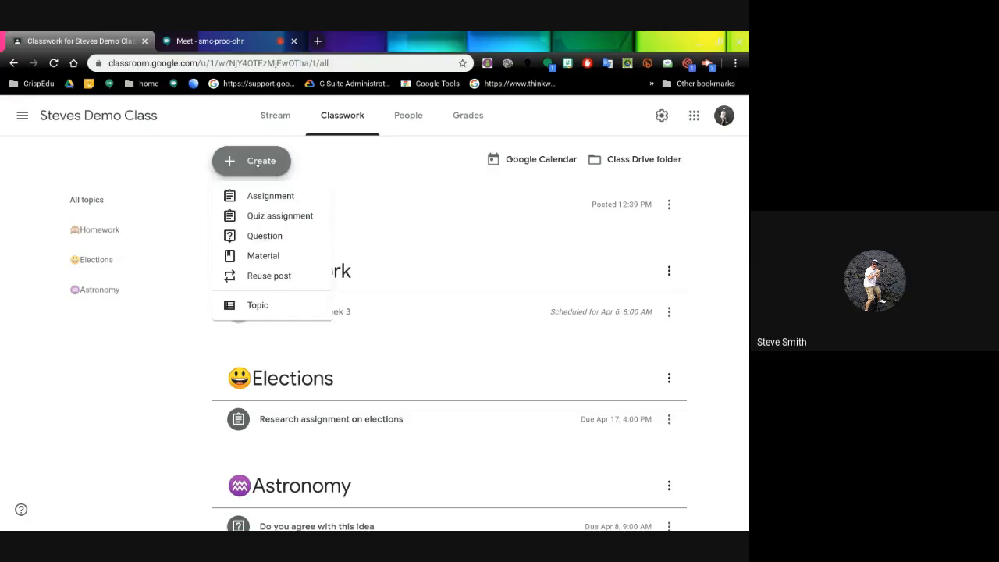
click(262, 255)
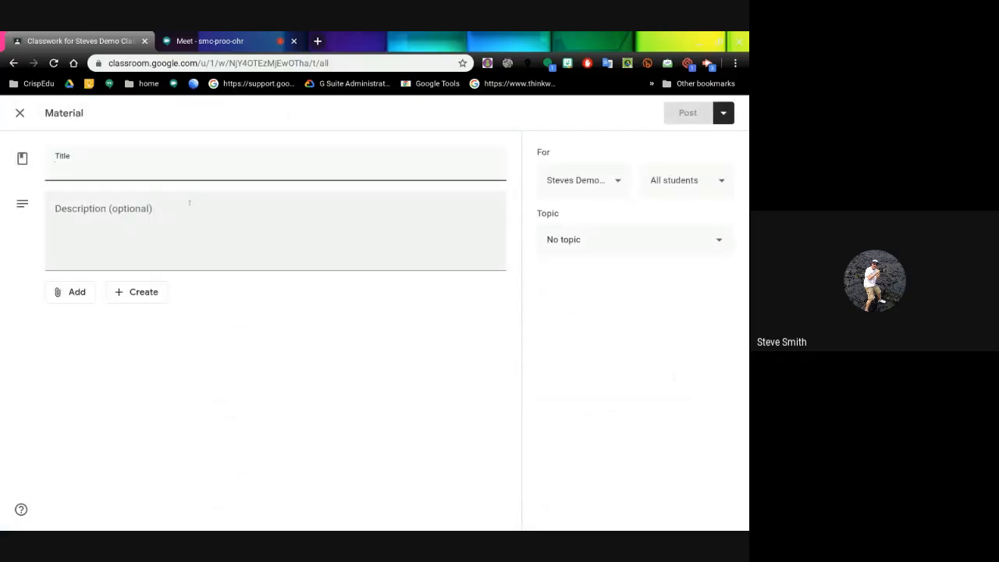
text(the site o)
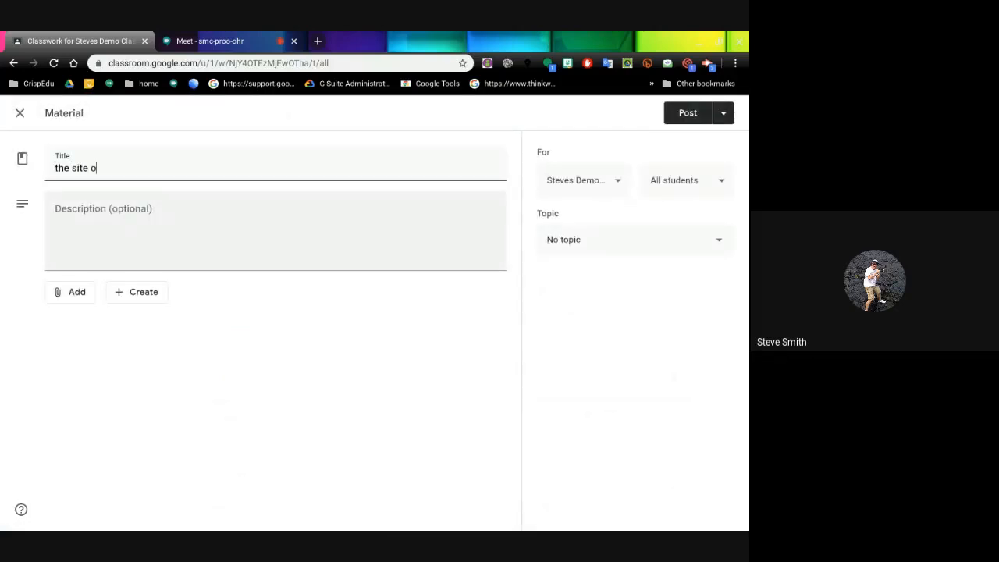
text(f info)
click(57, 167)
key(Delete)
text(T)
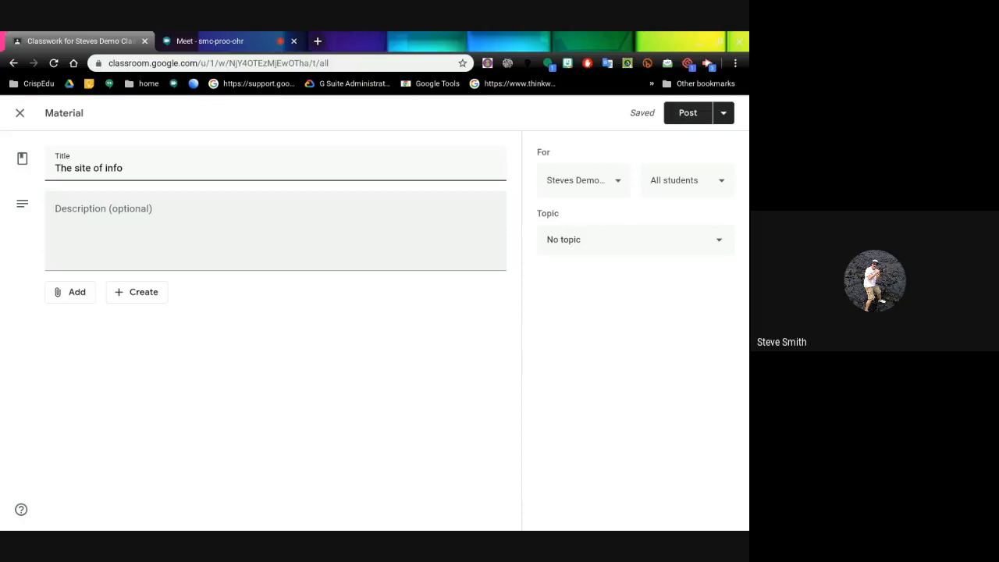
click(91, 214)
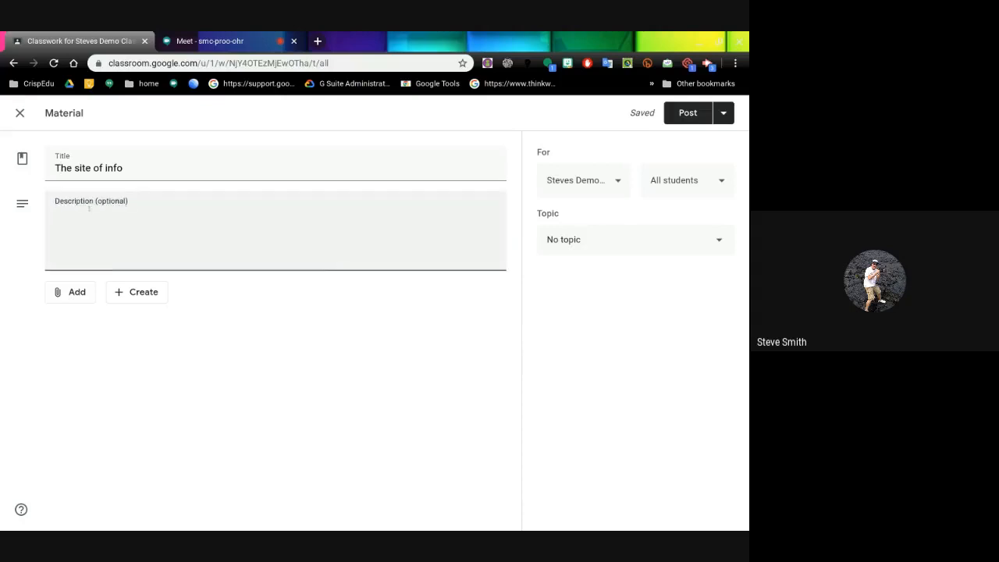
text(please check back)
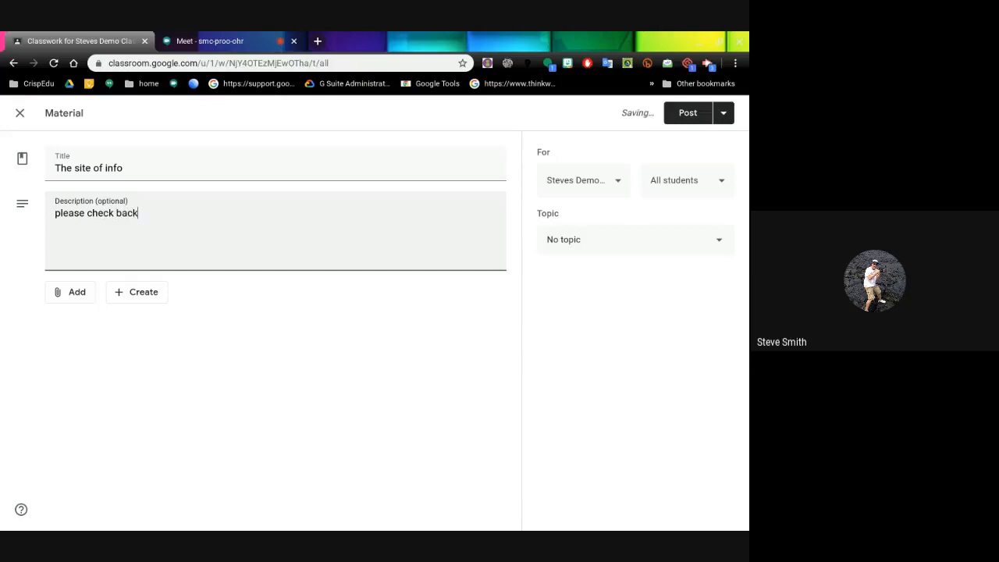
click(60, 212)
key(BackSpace)
text(P)
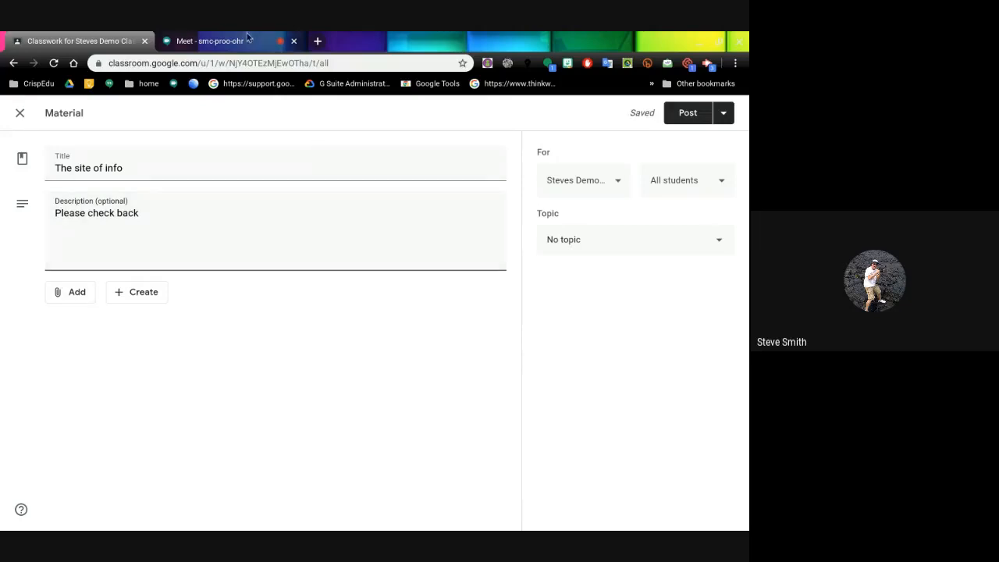
Open the bookmarked Google Tools site in a new browser tab and copy its web address
click(318, 41)
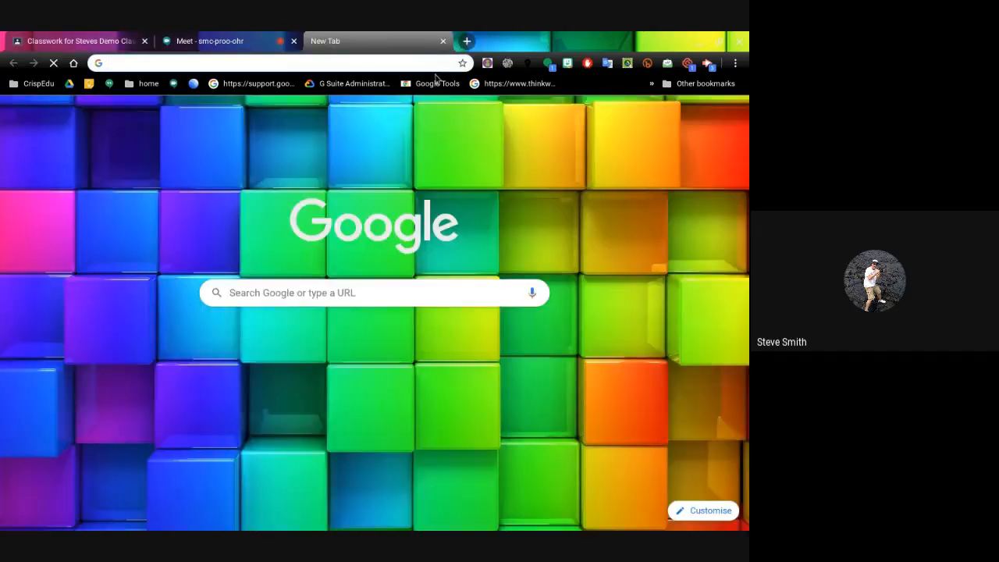
click(434, 84)
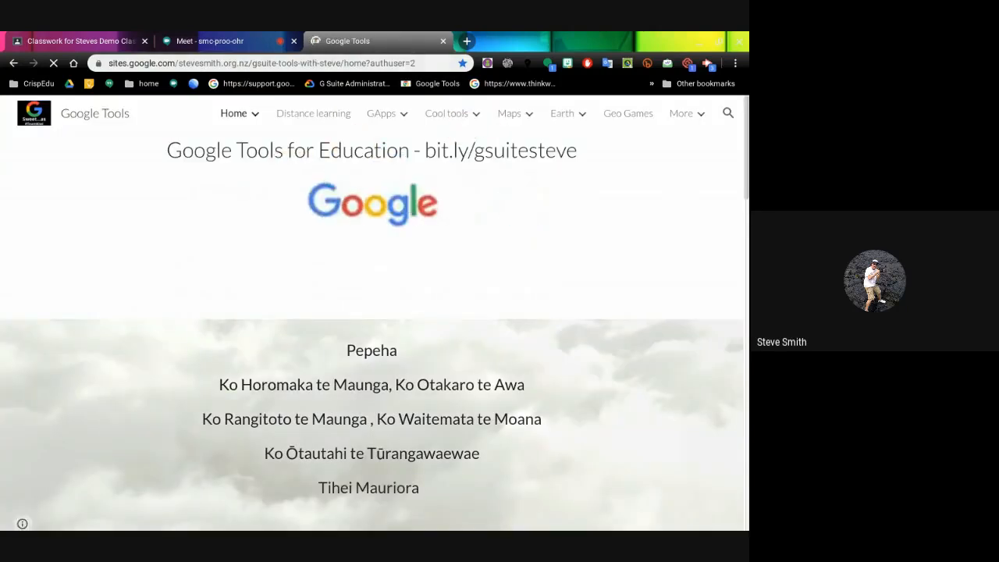
key(ctrl+l)
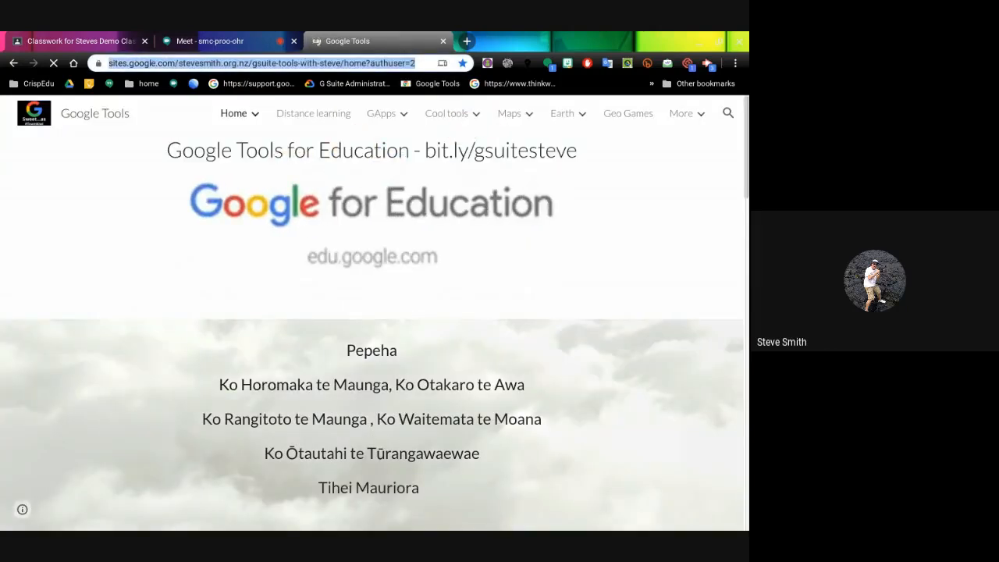
Return to the Classroom material, attach the copied Google Tools address as a link, and post it without a topic
click(86, 39)
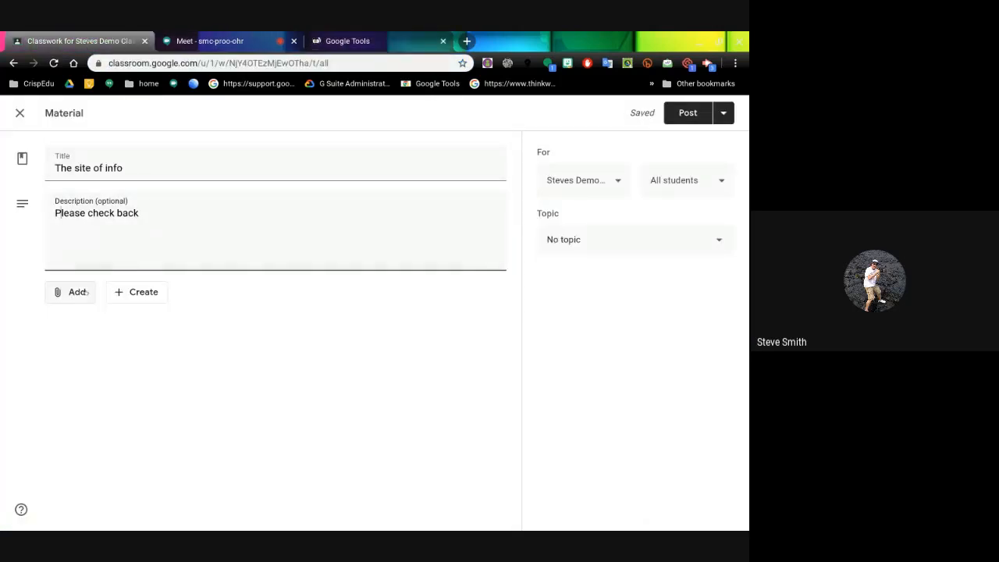
click(75, 292)
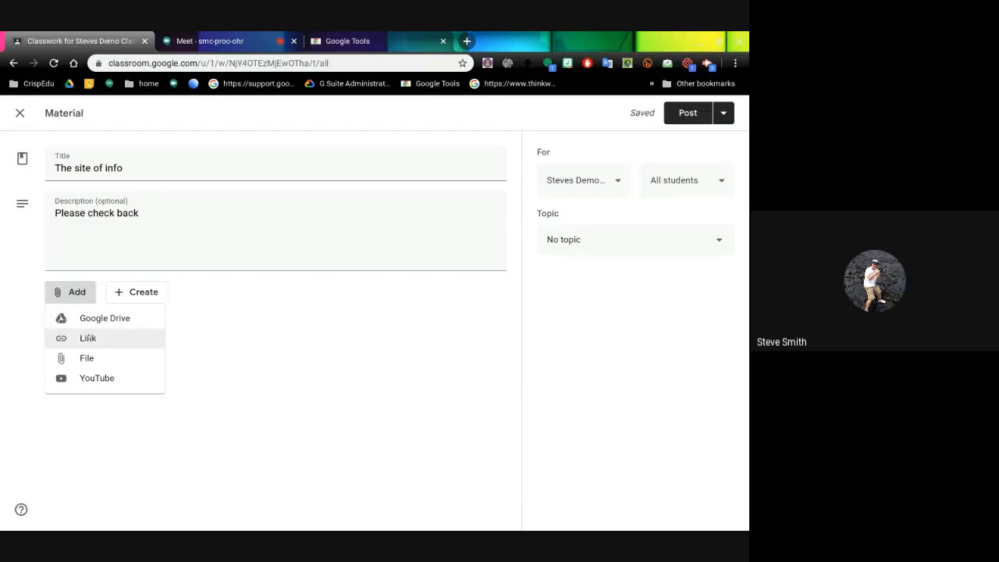
click(88, 337)
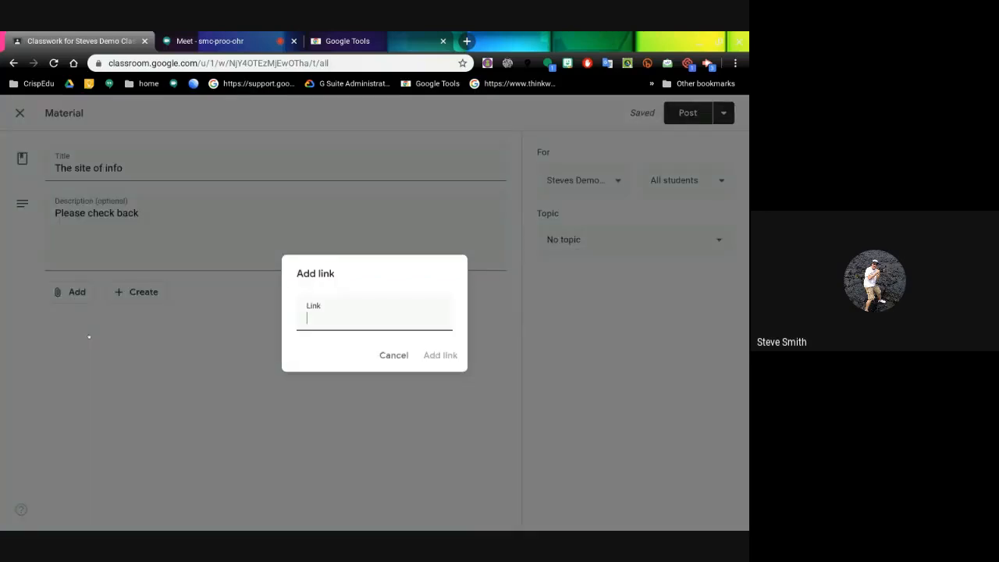
key(ctrl+v)
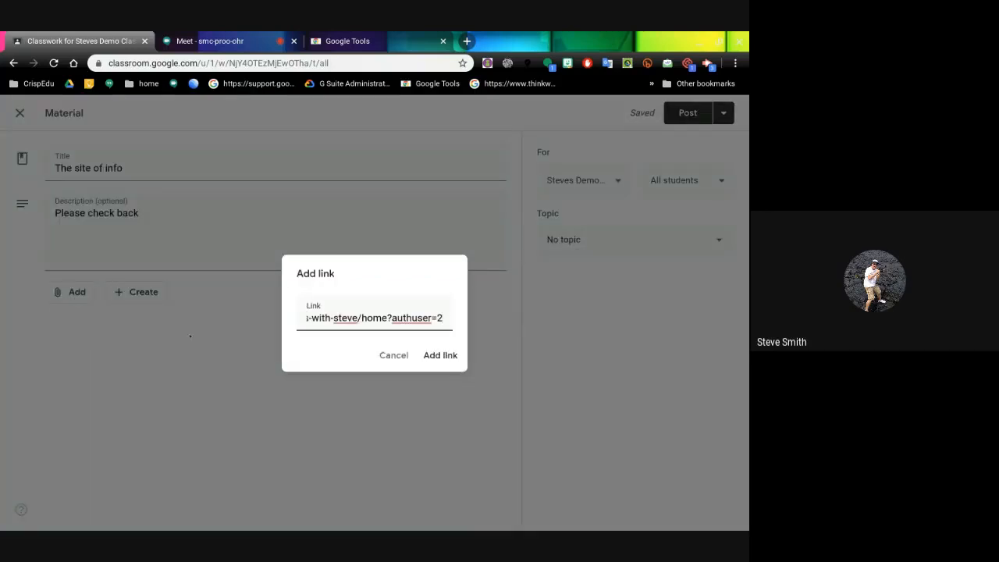
click(450, 352)
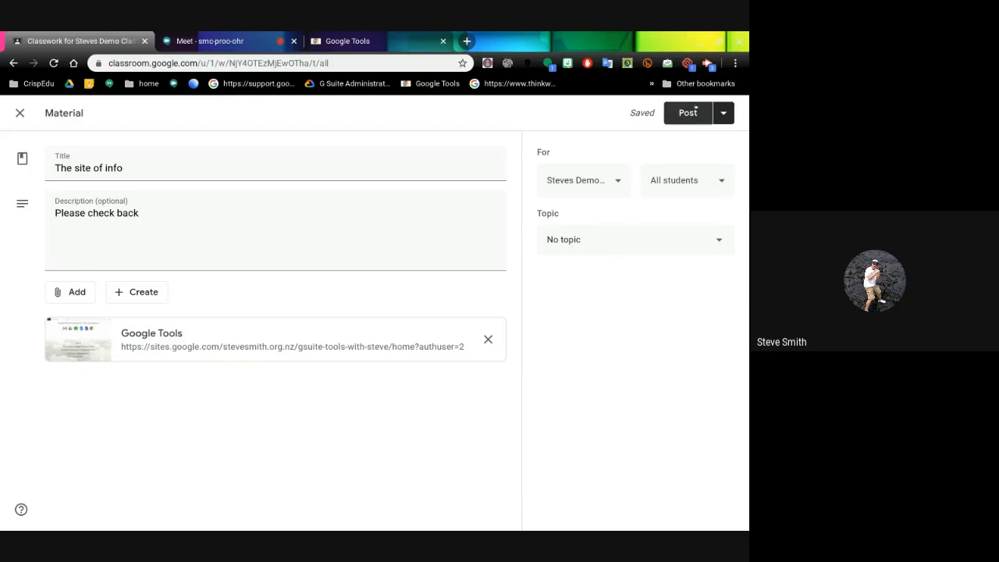
click(683, 115)
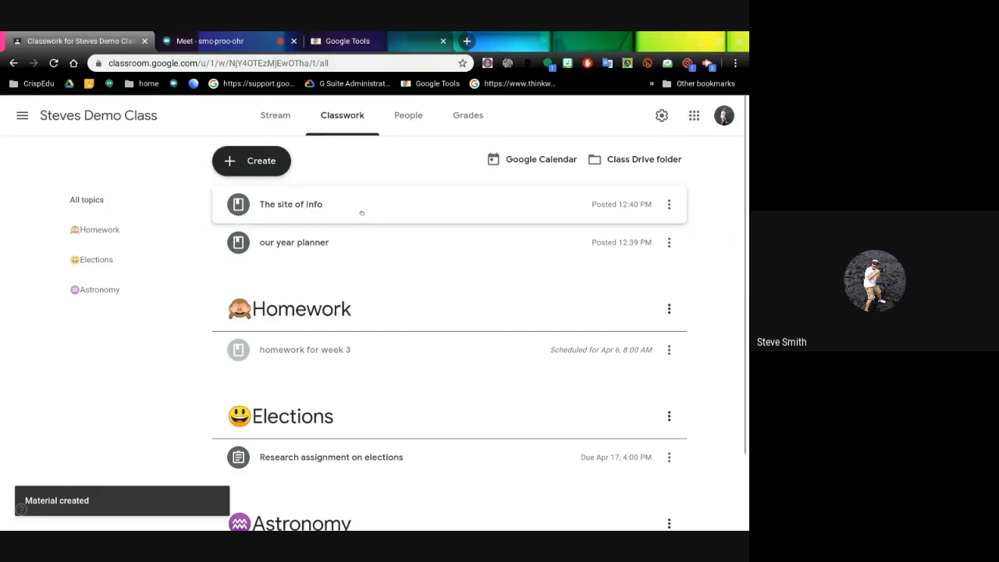
Expand "The site of info" and "our year planner" in Classwork to check their descriptions and attachments
click(379, 207)
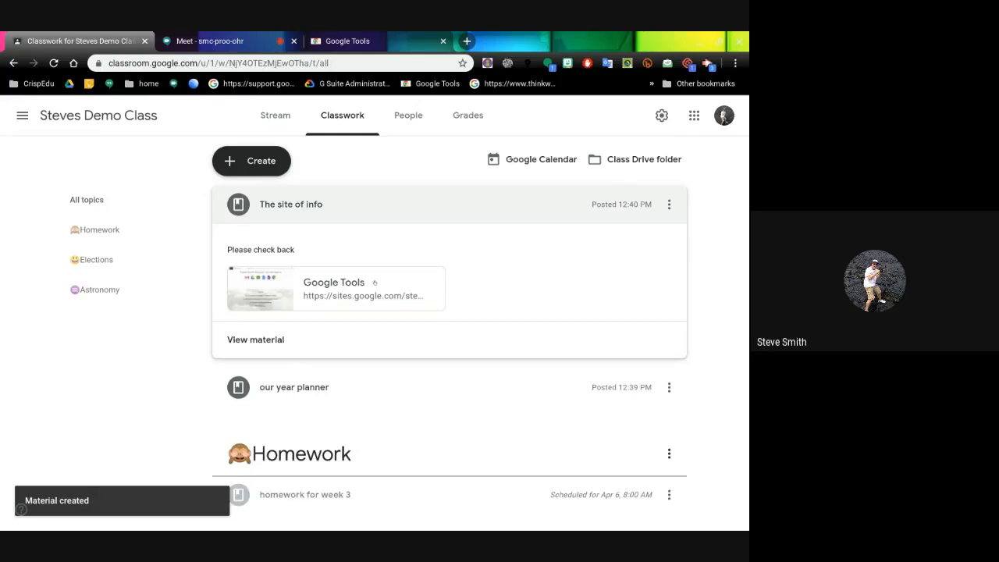
click(320, 387)
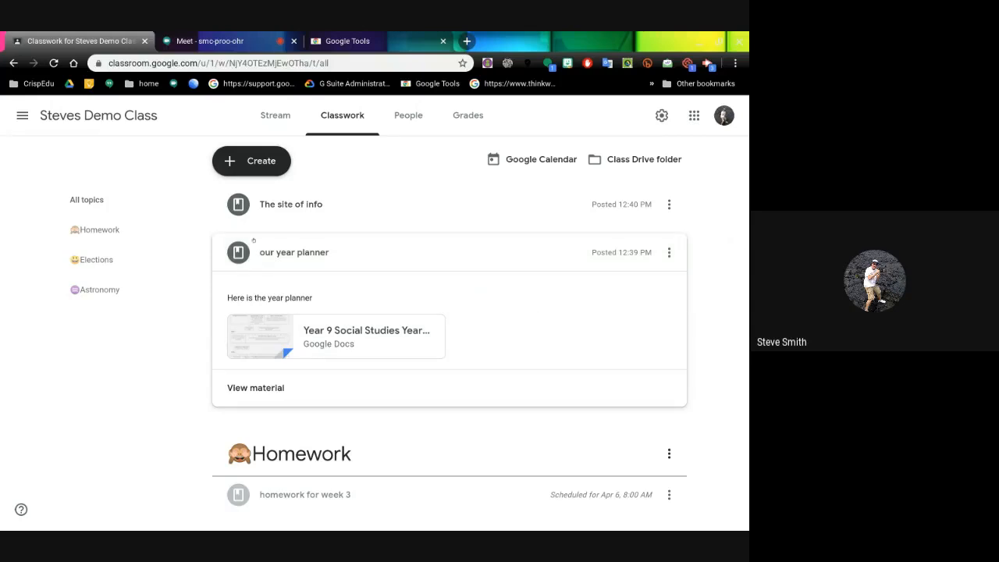
Filter Classwork by the Homework topic and by the Astronomy topic, and return to the view of all topics
click(94, 230)
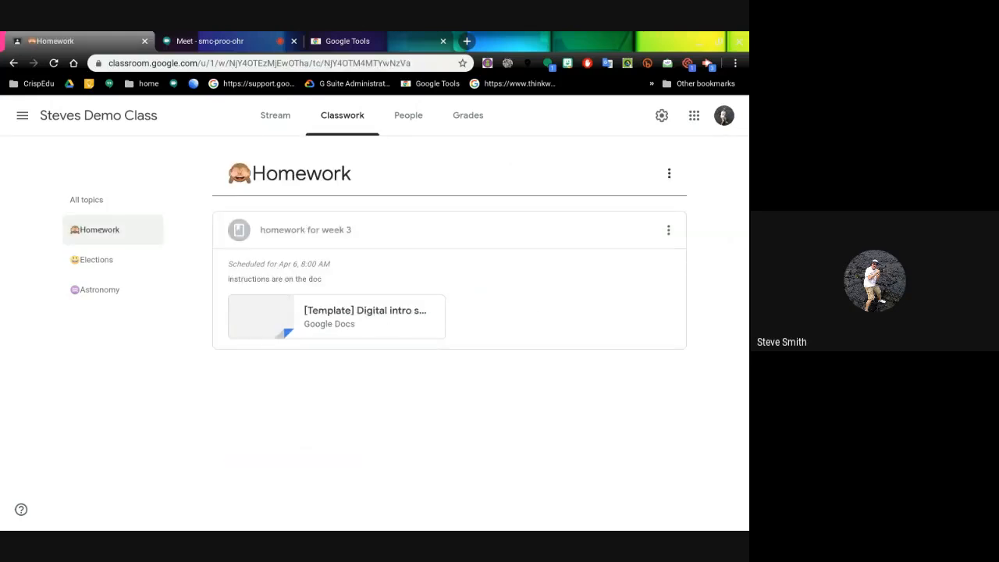
click(99, 290)
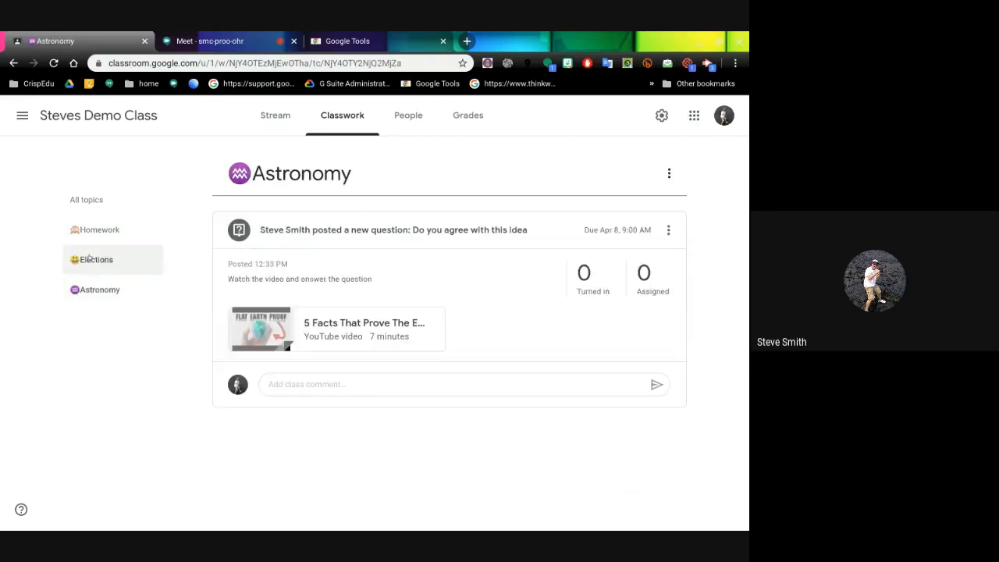
click(86, 200)
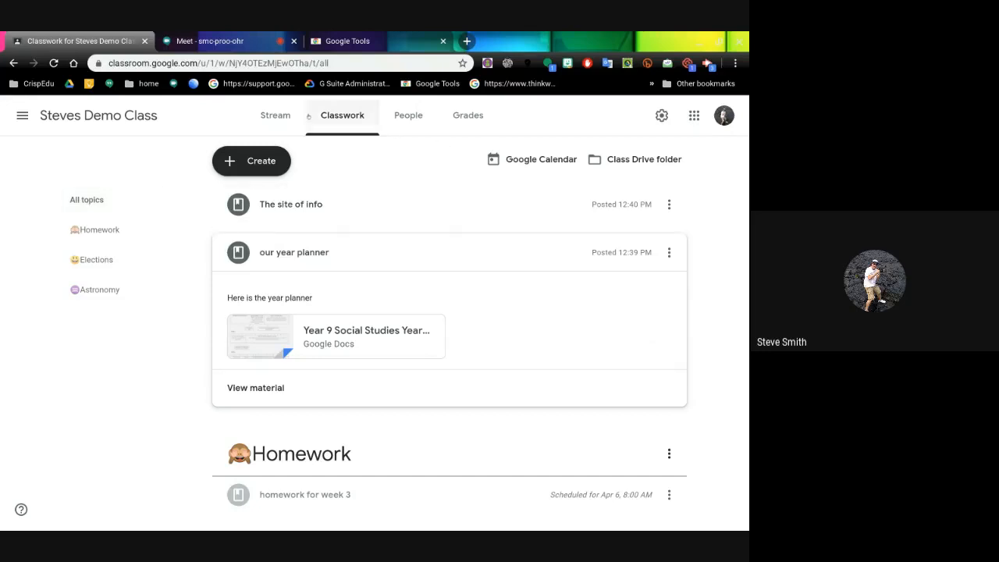
Review the posts in the class Stream and check the options available for the "What are your pets doing today ?" post
click(273, 116)
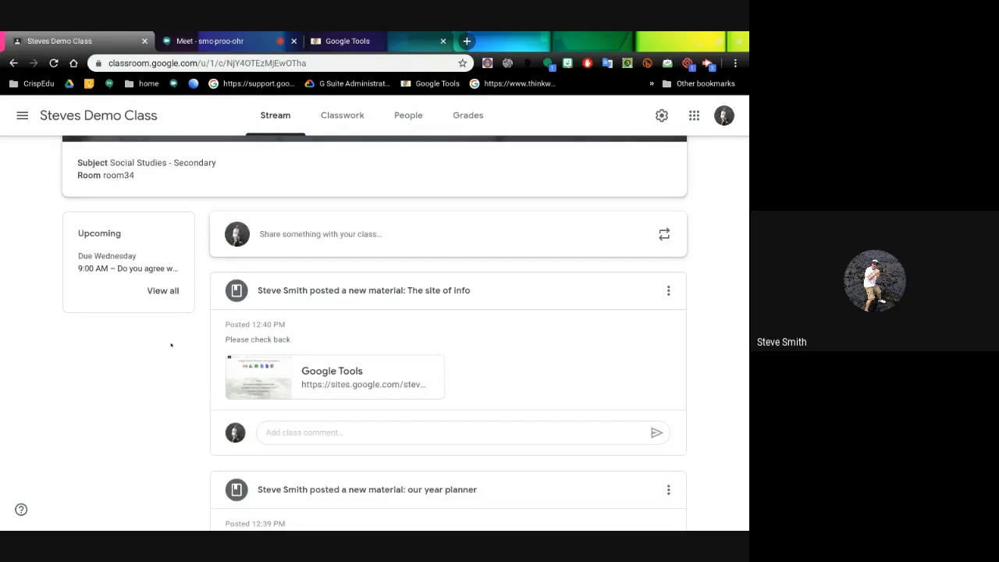
scroll(170, 344, down, 5)
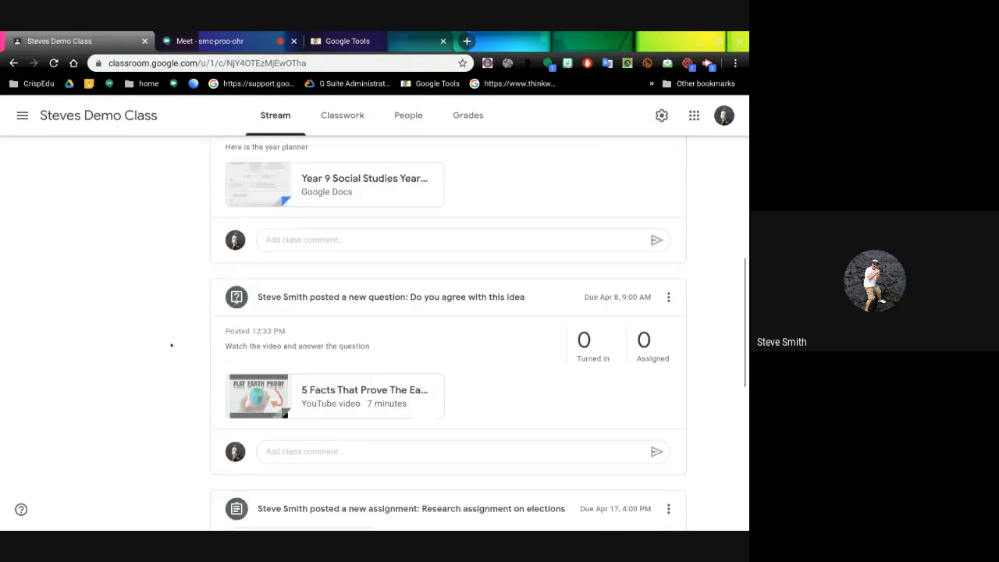
scroll(171, 345, down, 5)
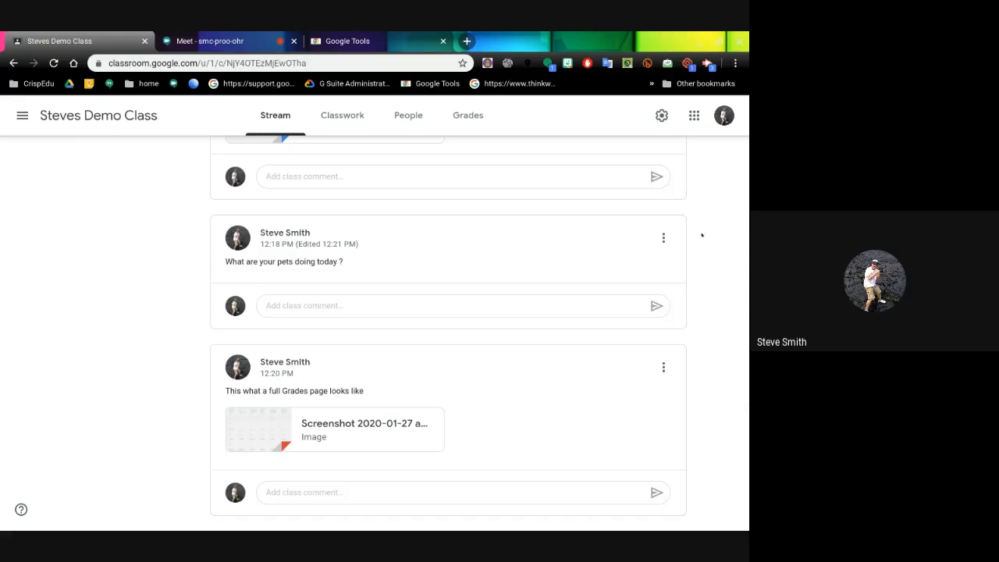
click(664, 238)
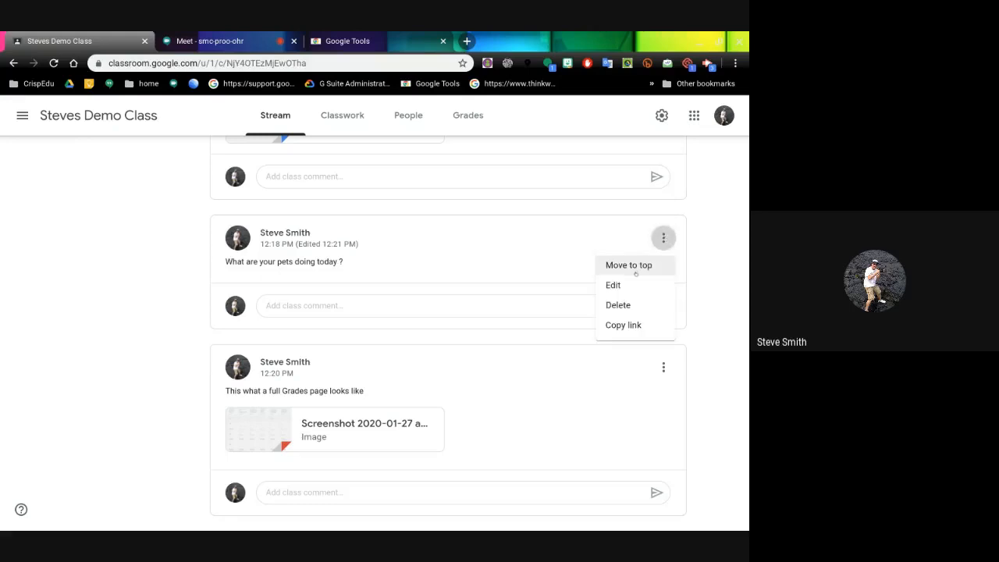
click(68, 274)
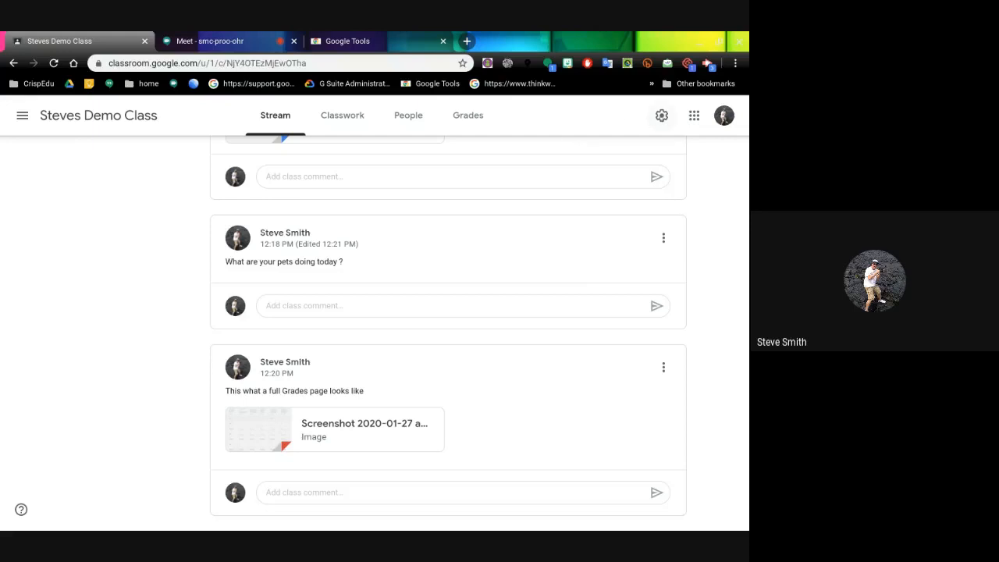
Set Classwork on the stream to "Hide notifications" in the class settings, save, and check the Stream
click(660, 115)
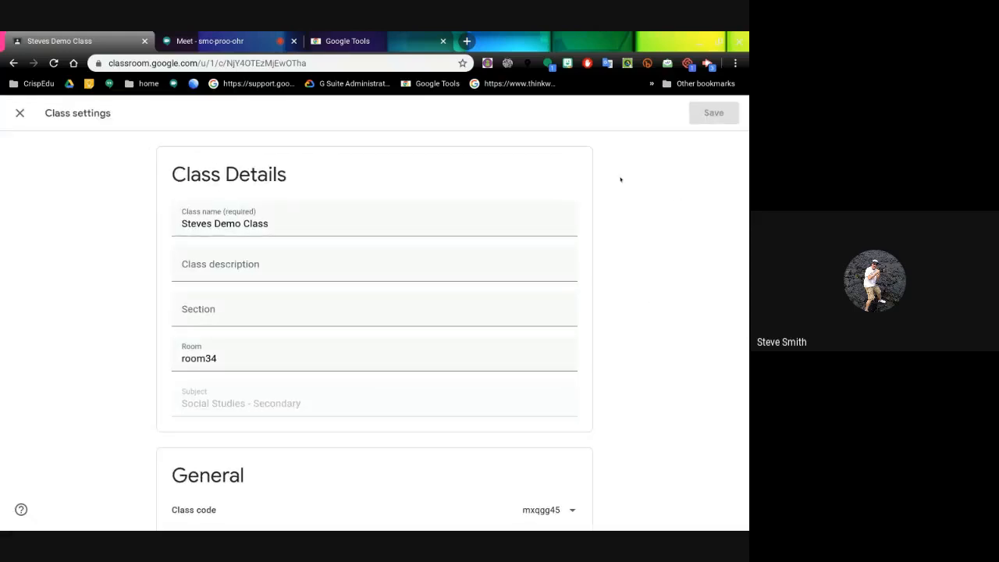
scroll(620, 180, down, 2)
scroll(620, 180, down, 3)
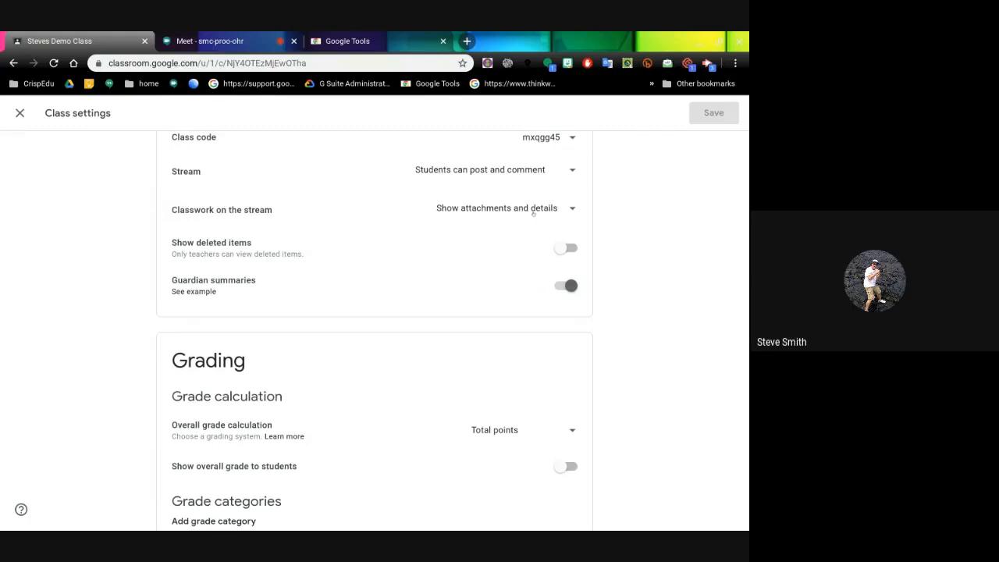
click(569, 209)
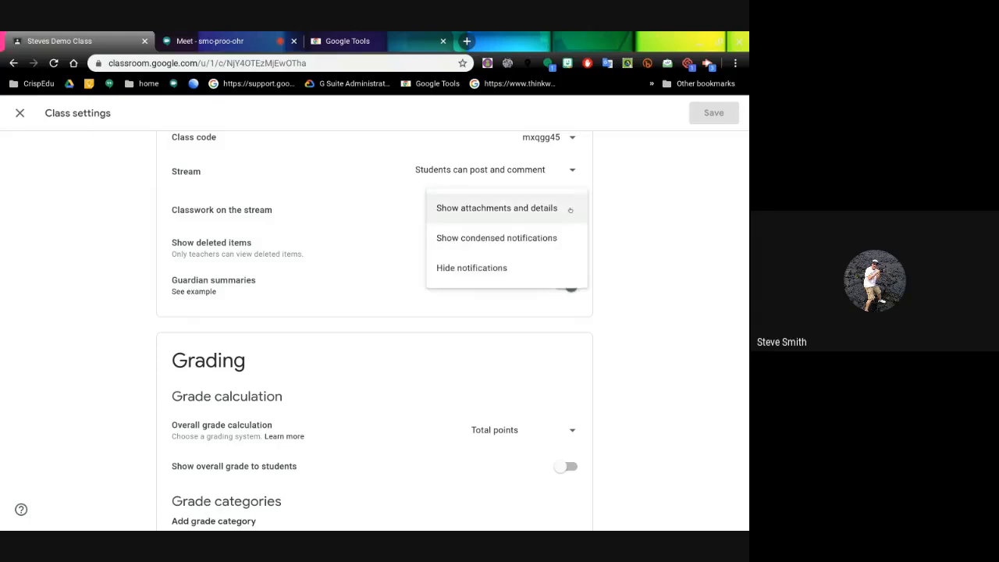
click(468, 266)
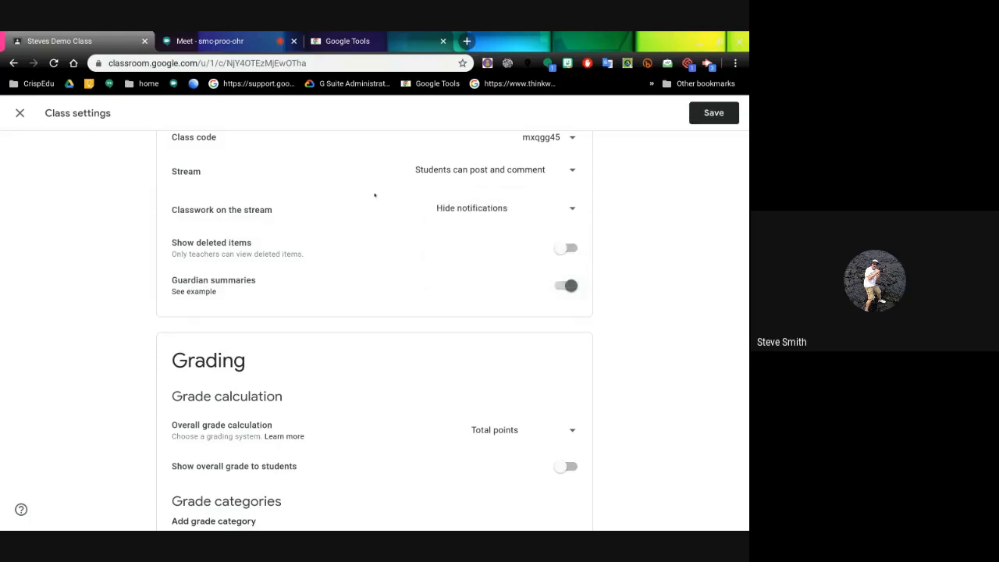
click(712, 113)
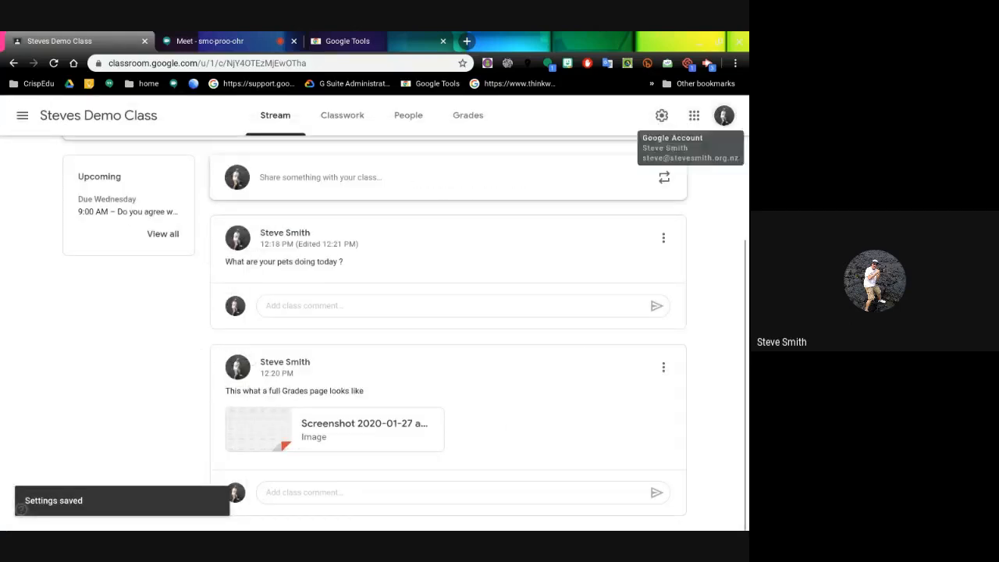
scroll(111, 324, up, 2)
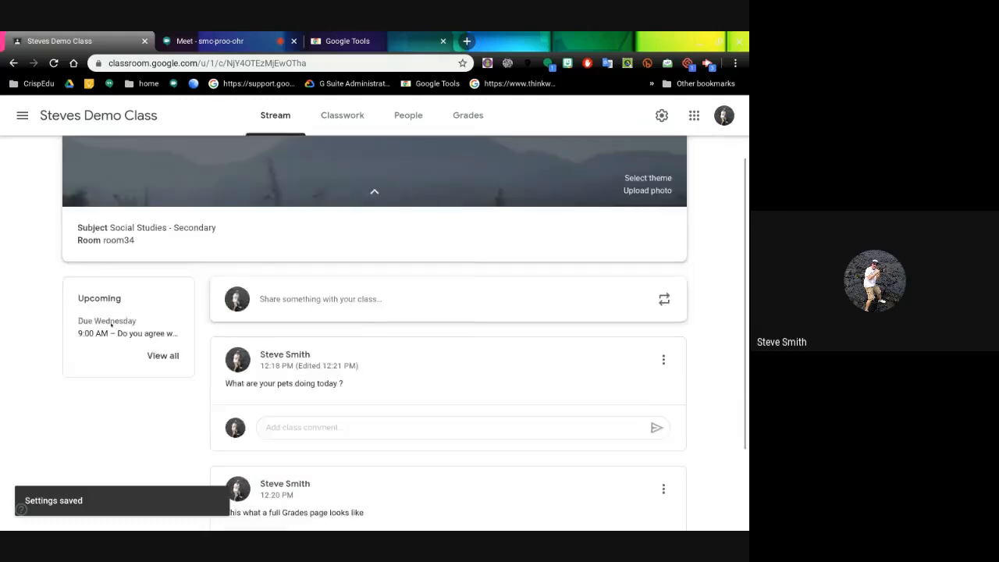
scroll(112, 324, down, 2)
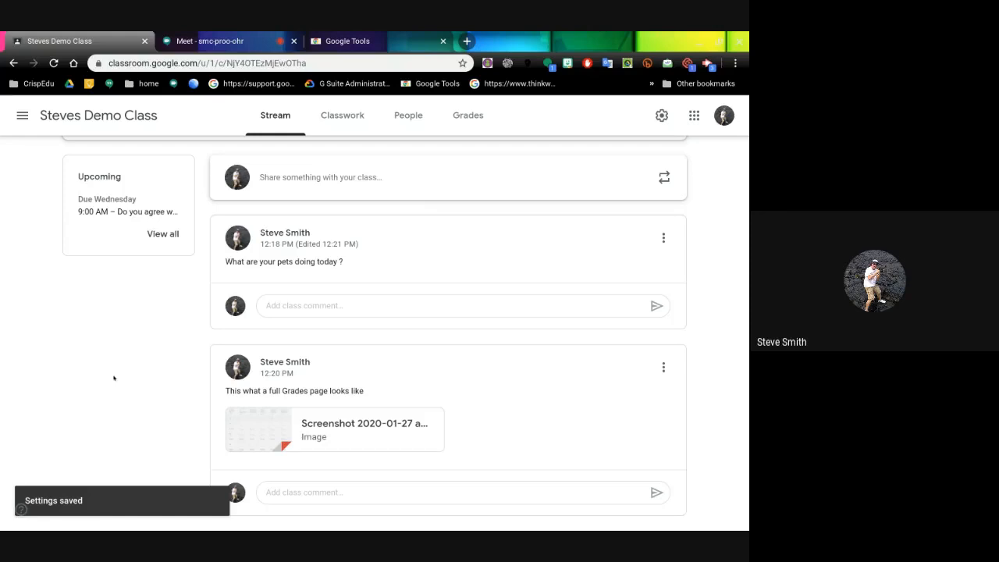
Open the upcoming "Do you agree with this idea" question, view its instructions and student answers, and return to the class Stream
click(132, 211)
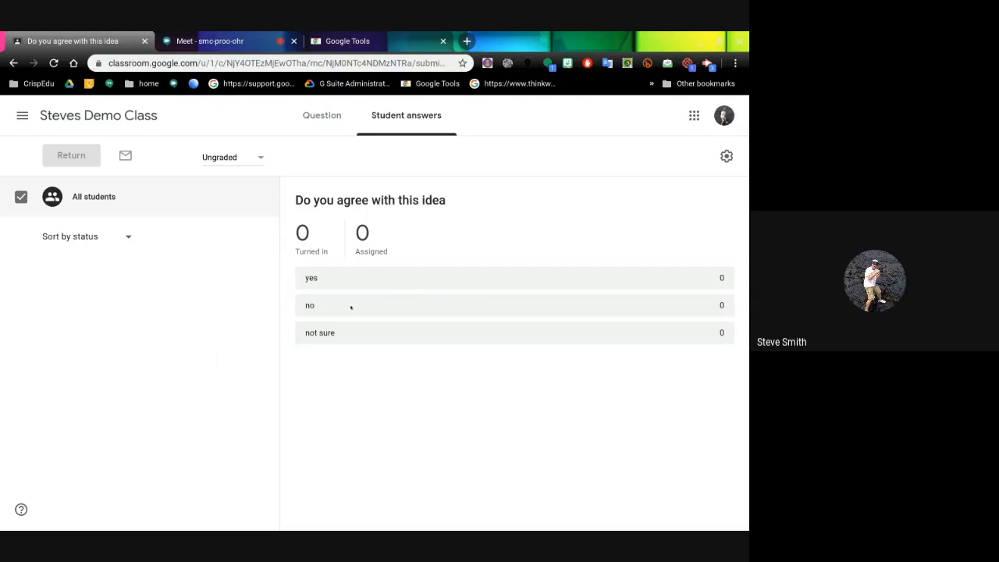
click(314, 118)
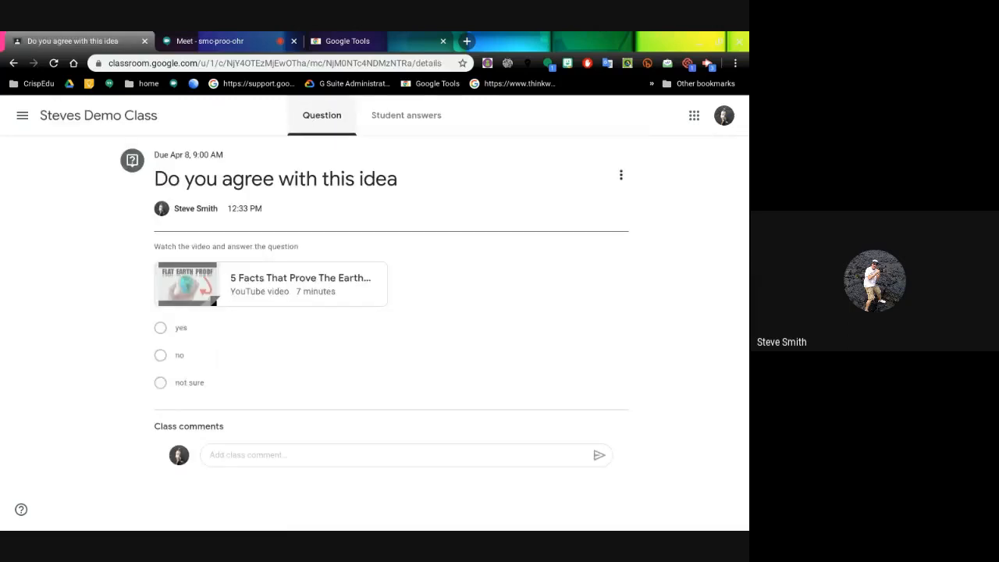
click(398, 116)
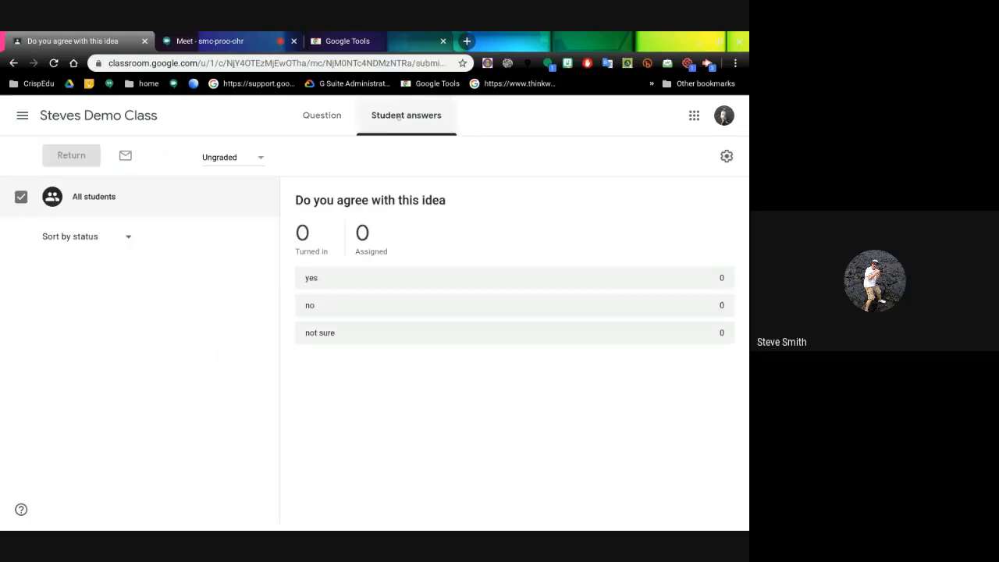
click(107, 116)
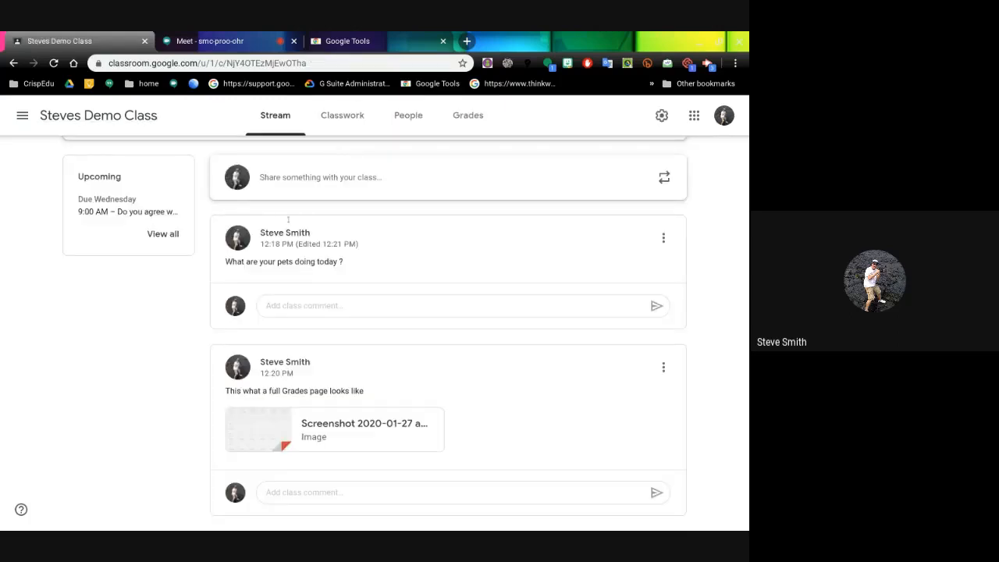
Invite a co-teacher to the class by searching for "kau" and choosing the matching contact
click(405, 117)
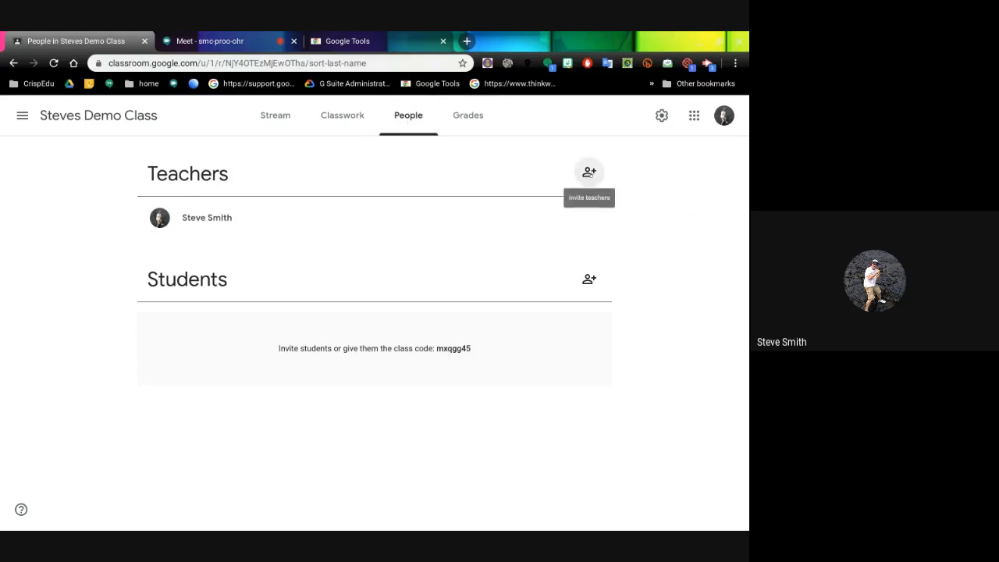
click(589, 172)
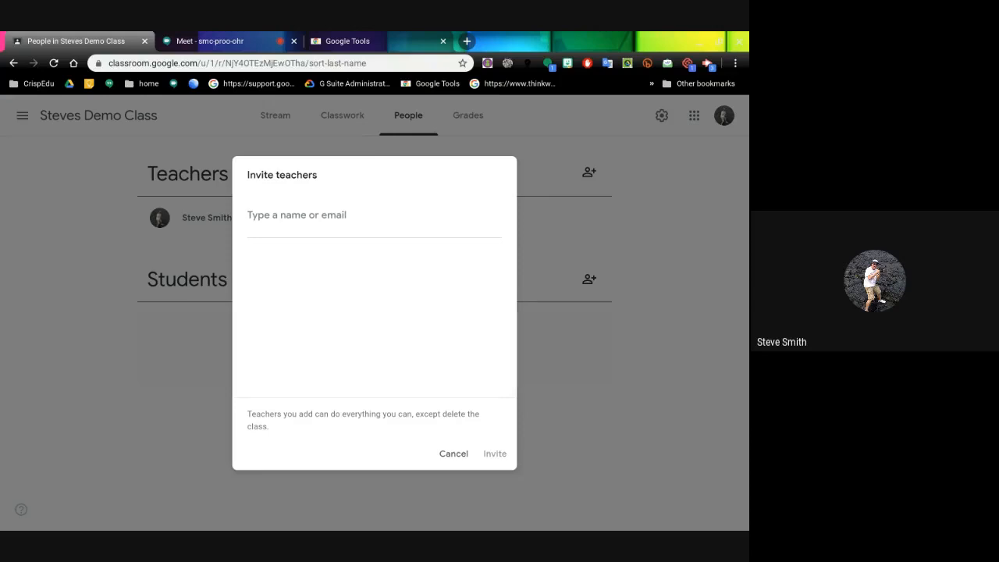
text(kau)
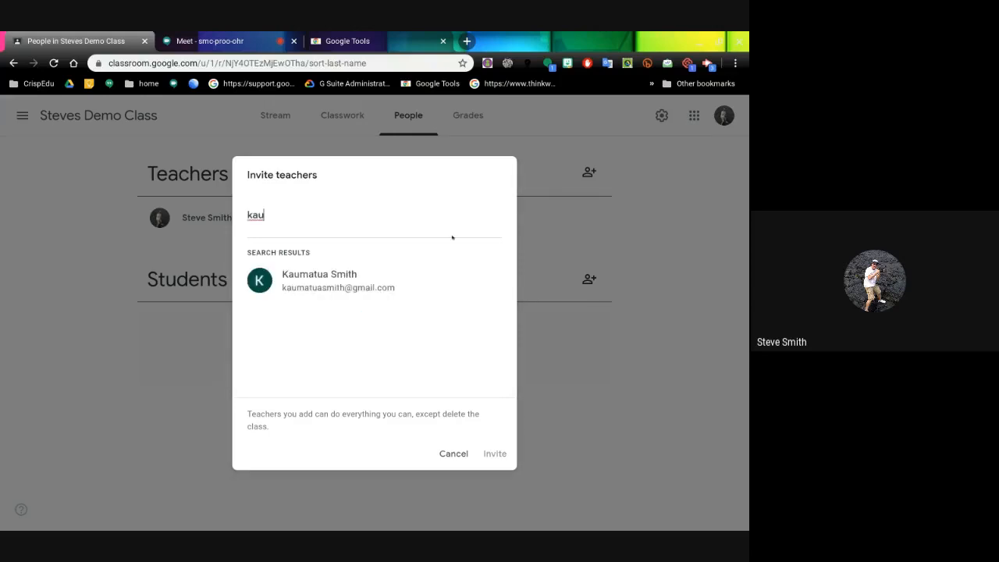
click(320, 272)
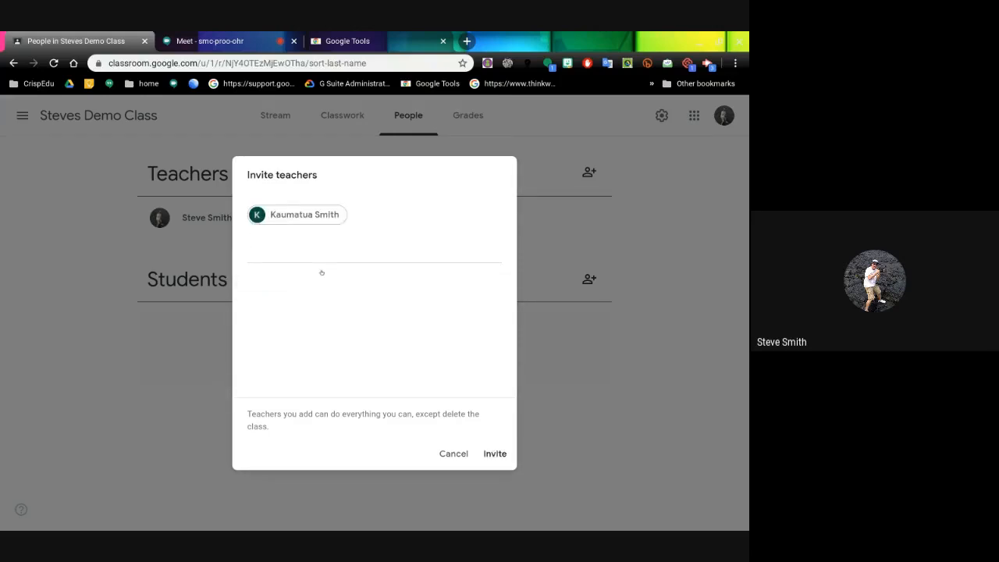
click(490, 453)
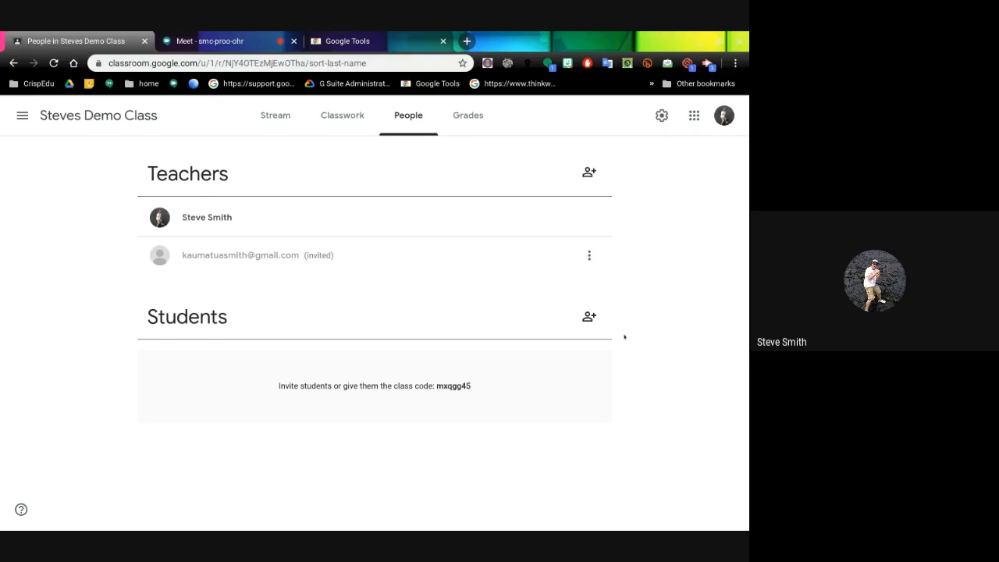
Invite the first two numbered "geo" demo accounts to the class as students
click(589, 317)
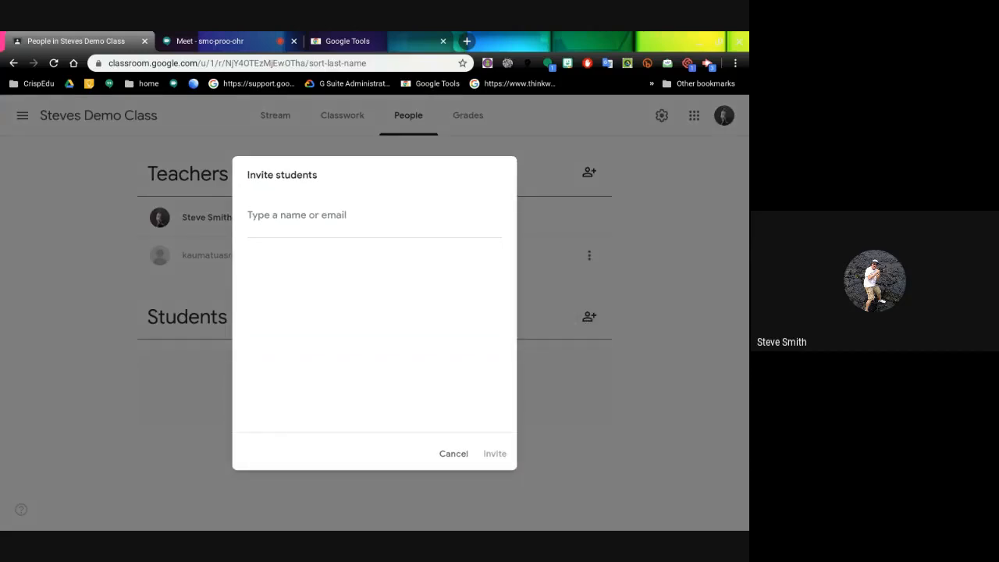
text(gei)
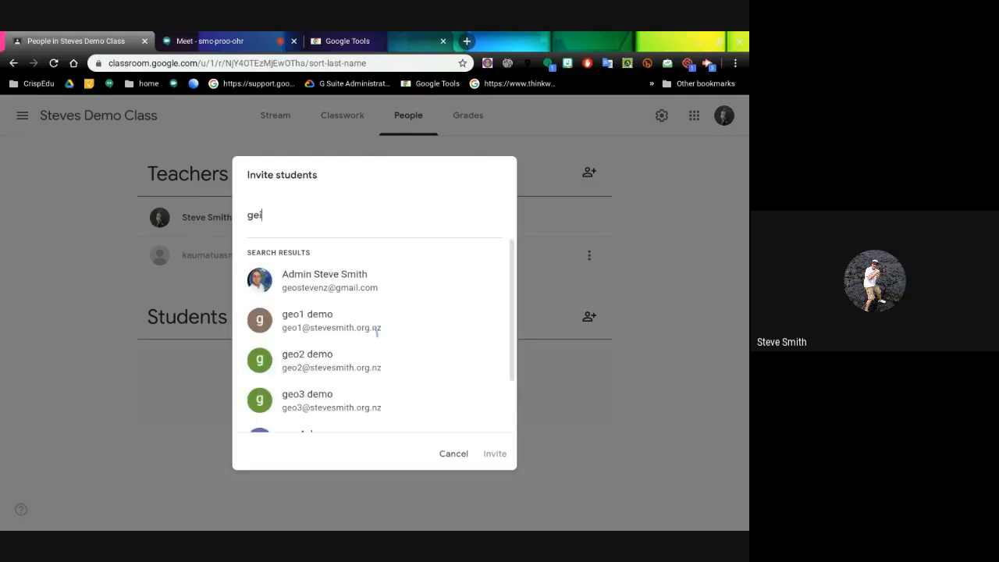
key(BackSpace)
click(292, 322)
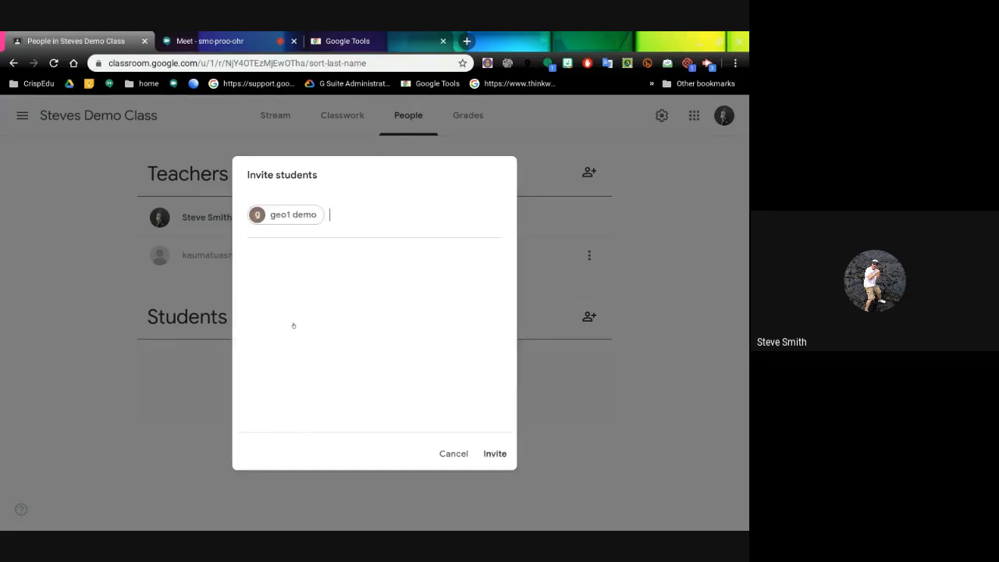
text(geo)
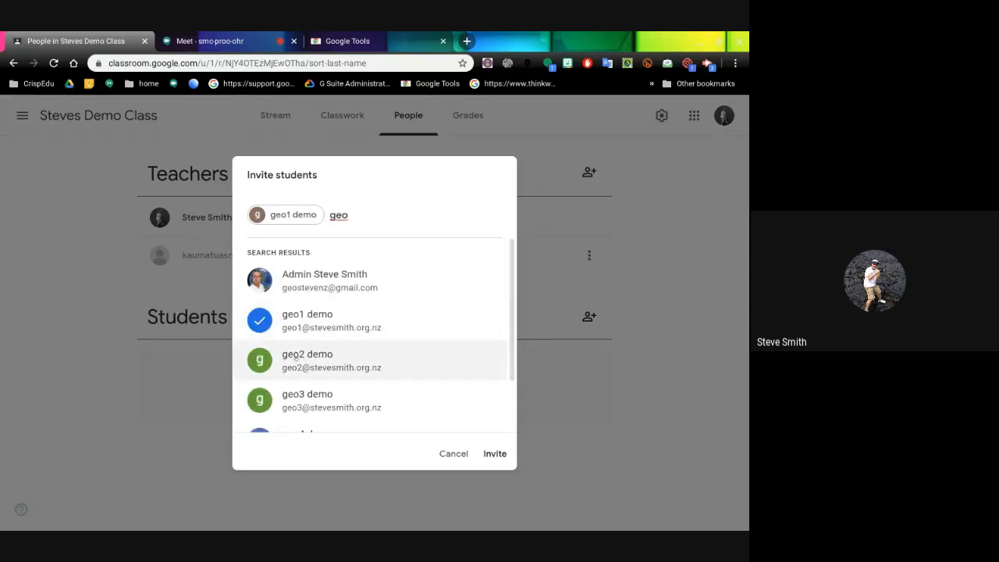
click(297, 359)
click(486, 453)
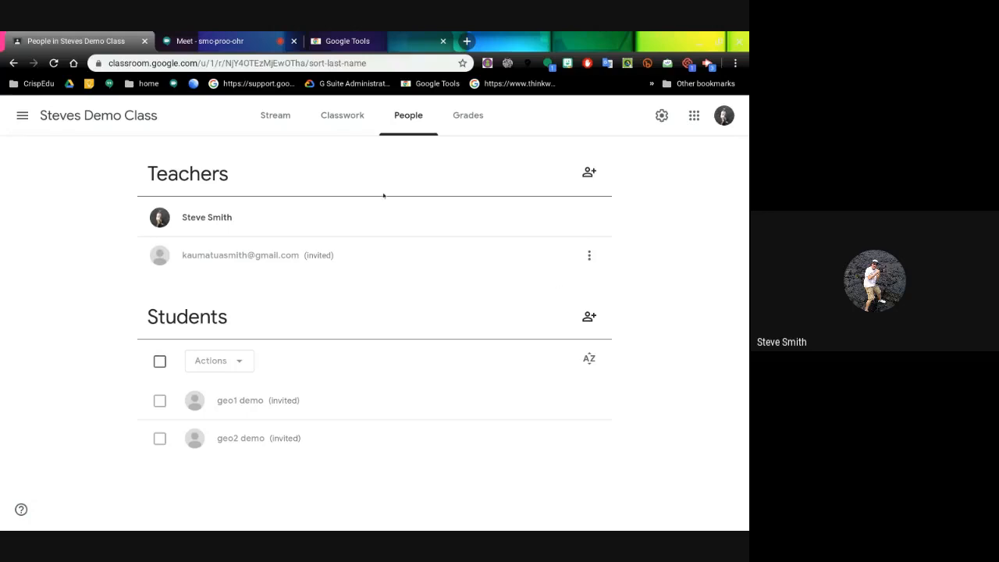
Display the class code enlarged from the Stream banner and close the enlarged view
click(269, 115)
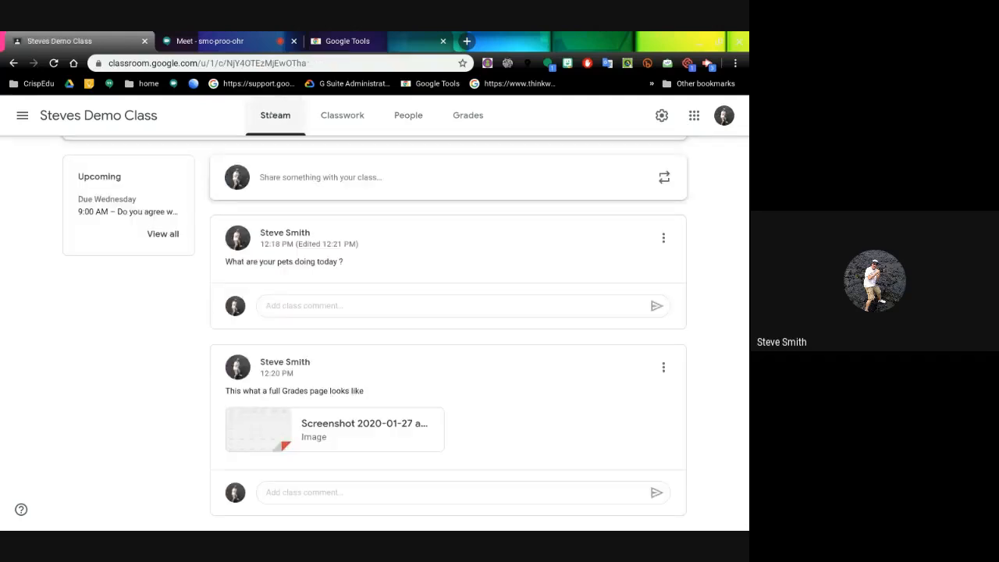
scroll(233, 159, up, 3)
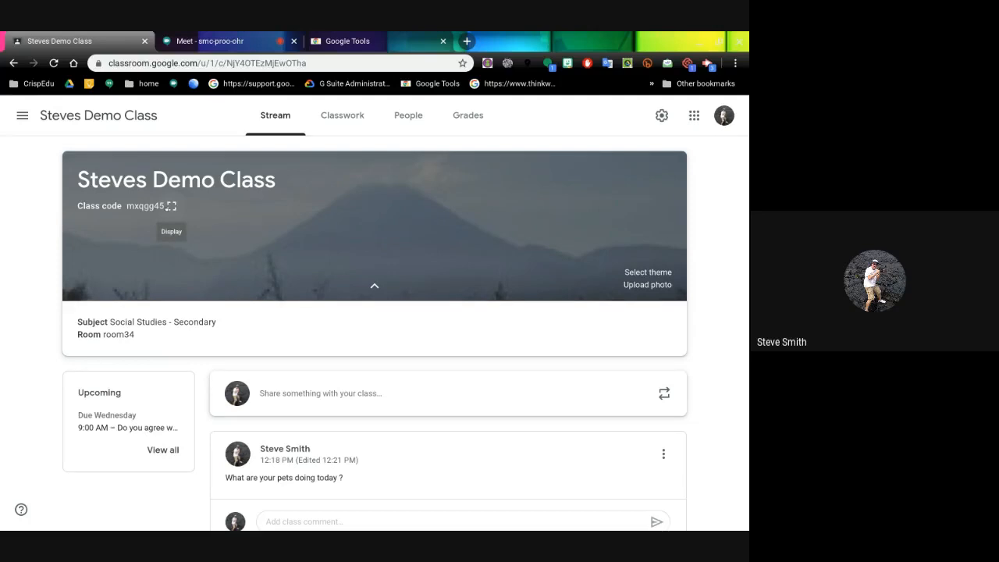
click(171, 206)
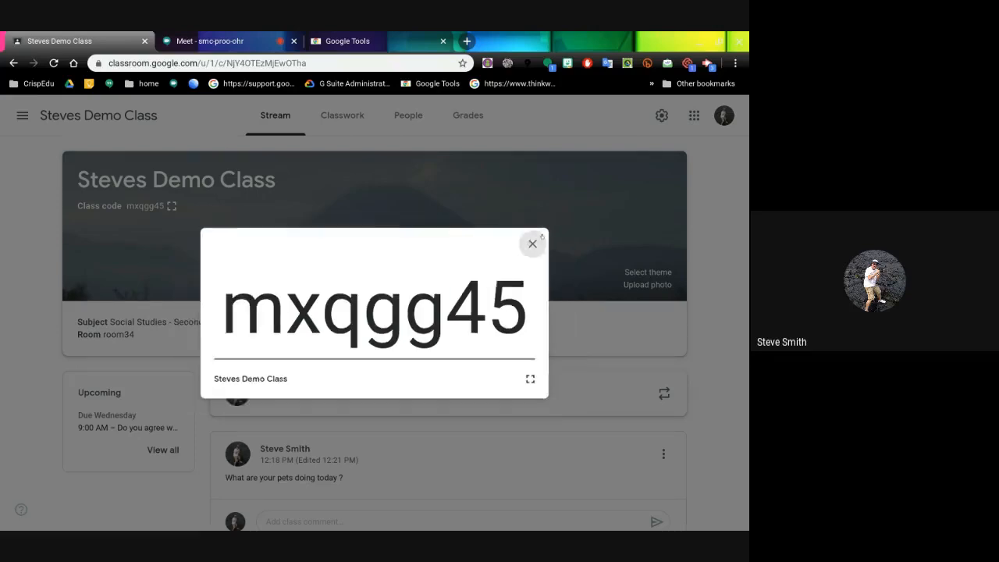
click(545, 237)
Select all invited students on the People page, view the available bulk actions, and close the list without applying one
click(408, 115)
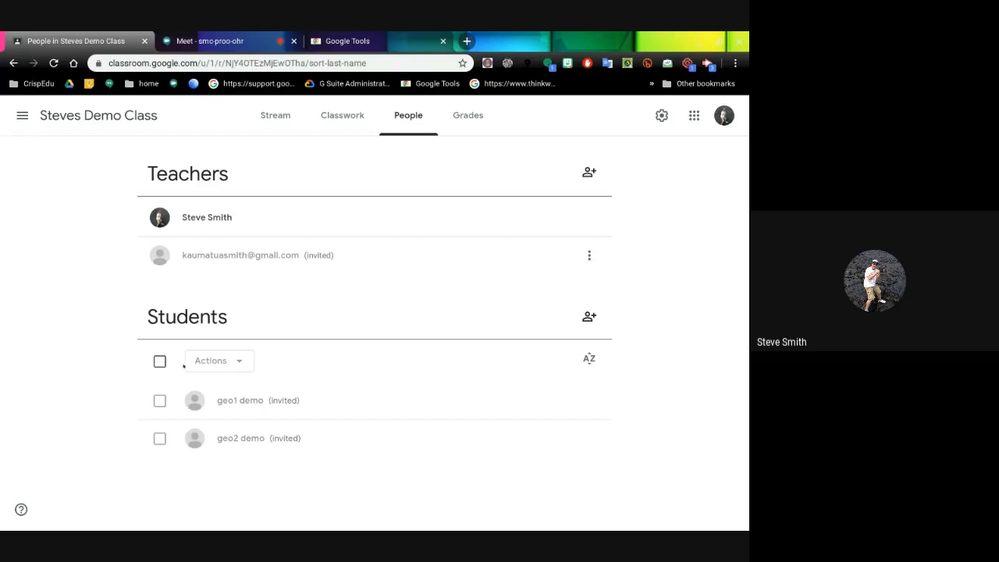
click(160, 361)
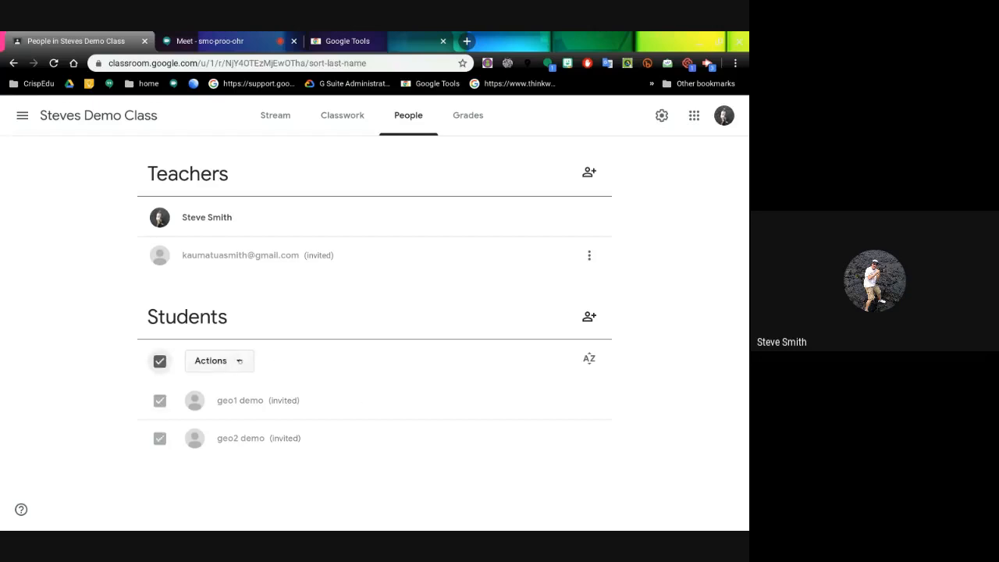
click(218, 360)
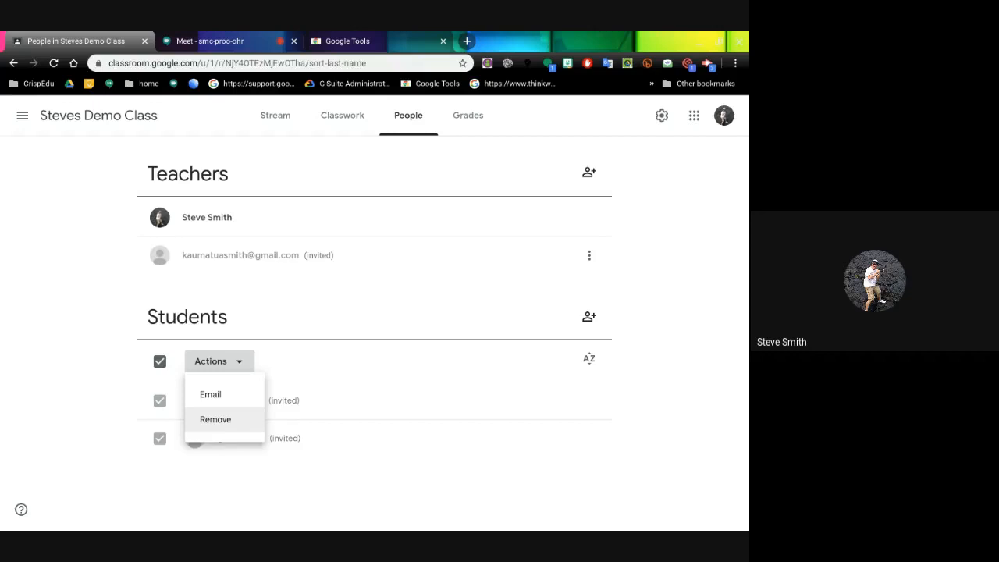
click(48, 315)
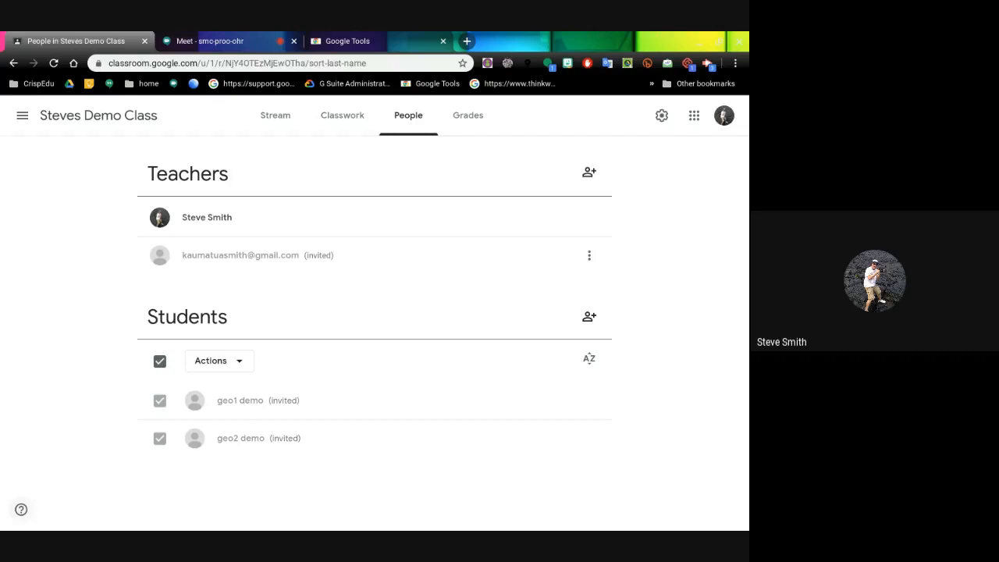
Draft a feature-request feedback message reading "i would like it if" and cancel it without sending
click(21, 508)
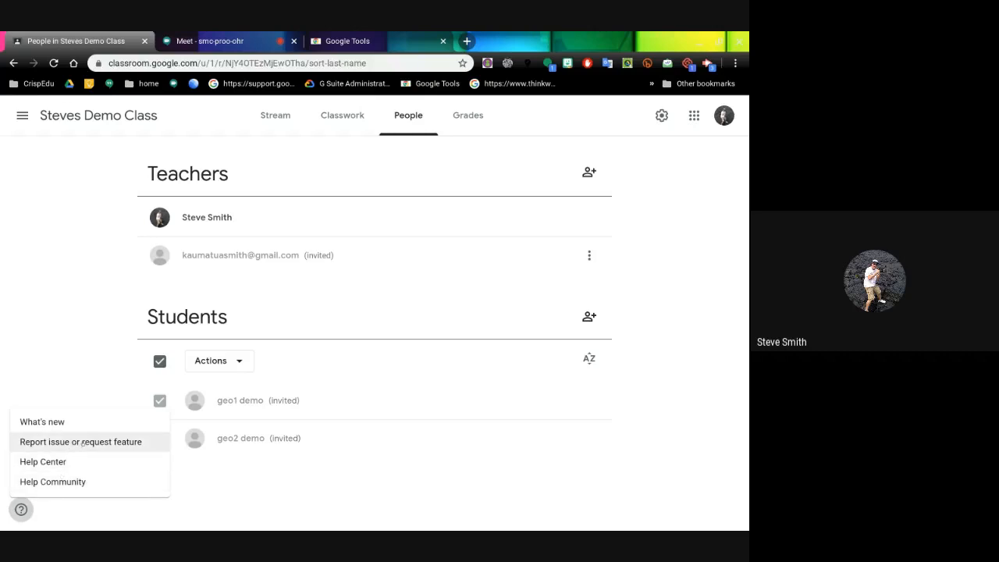
click(83, 442)
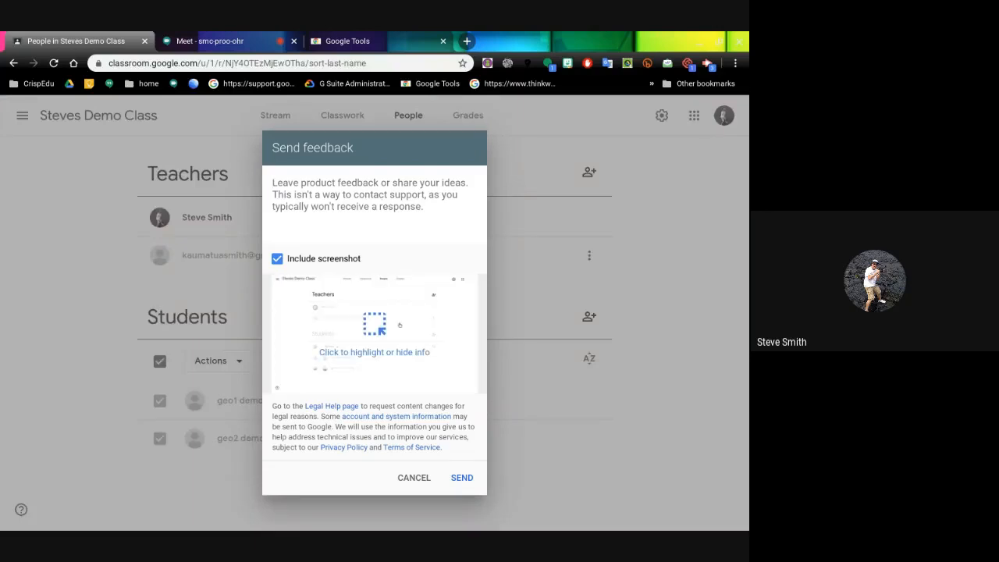
text(i w)
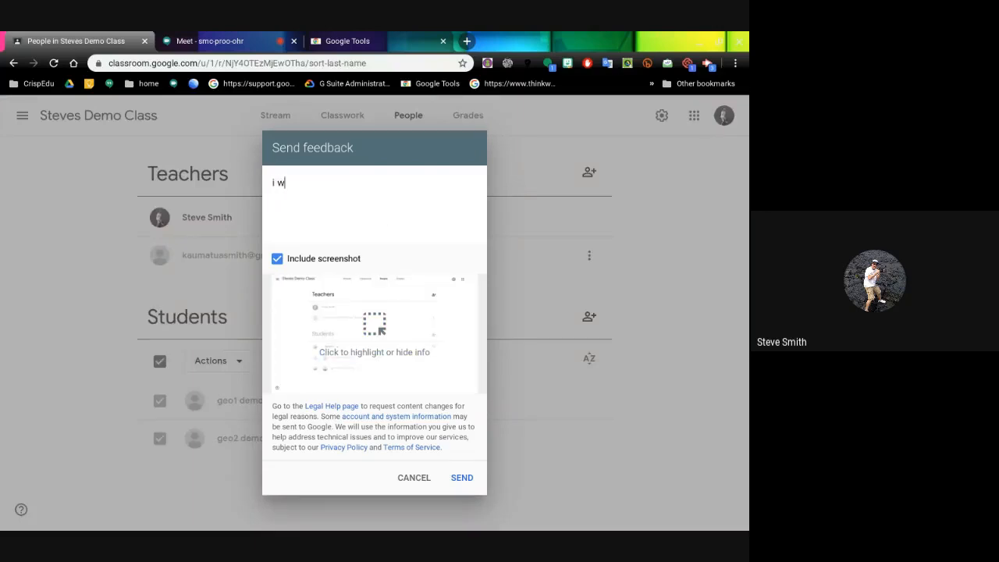
text(ould like it if)
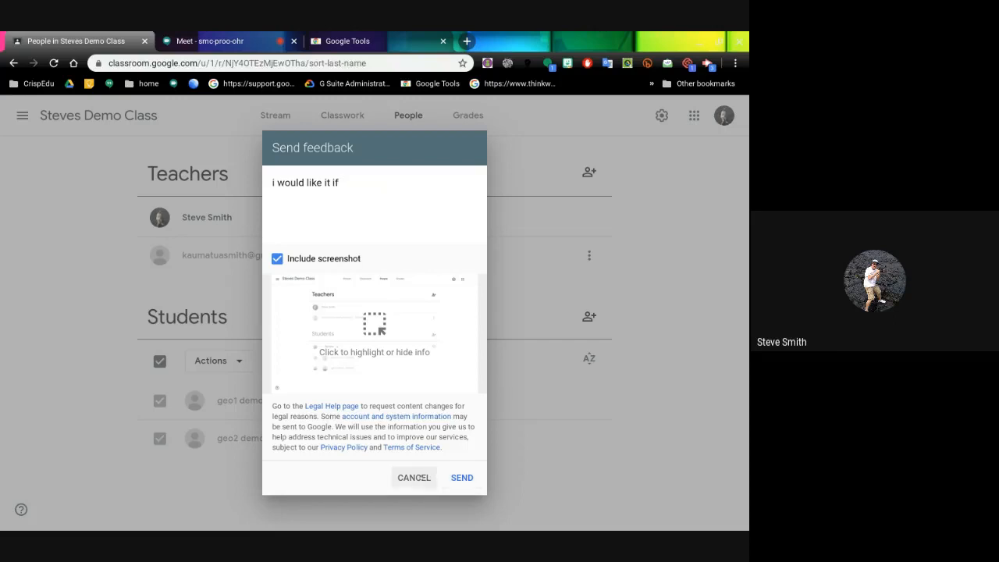
click(413, 477)
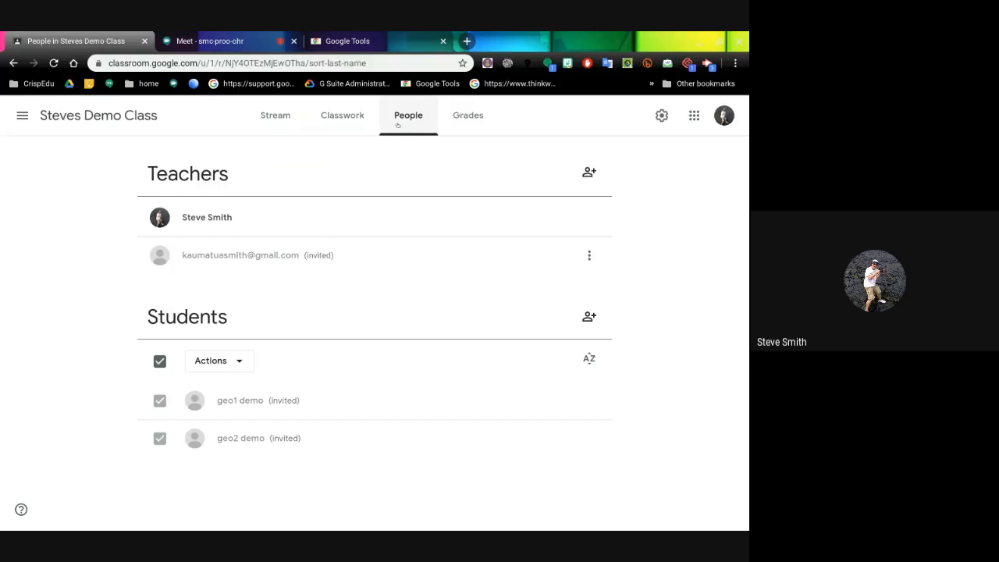
View the class Grades page and the full Grades page screenshot attached to the Stream post, and return to the Stream
click(468, 117)
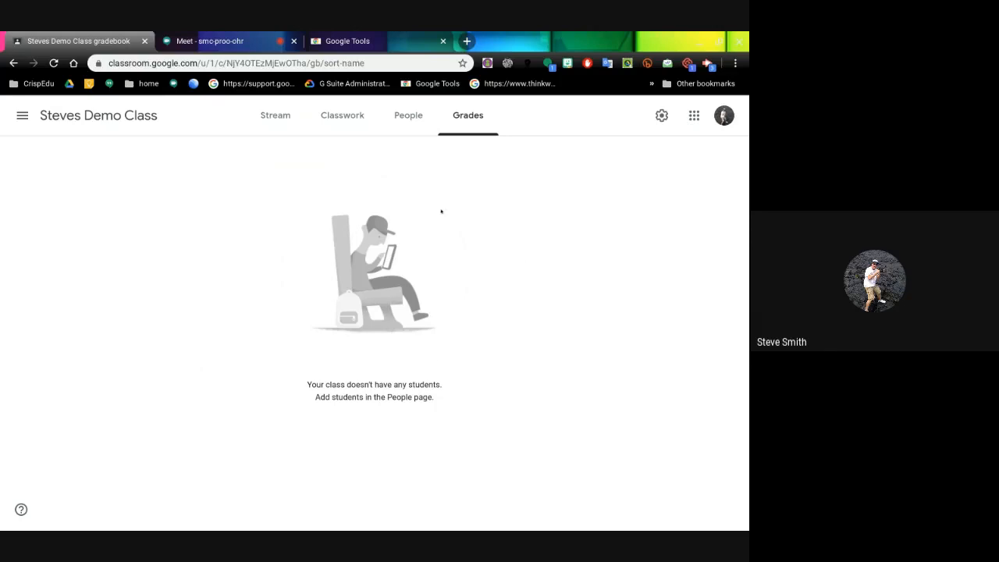
click(275, 116)
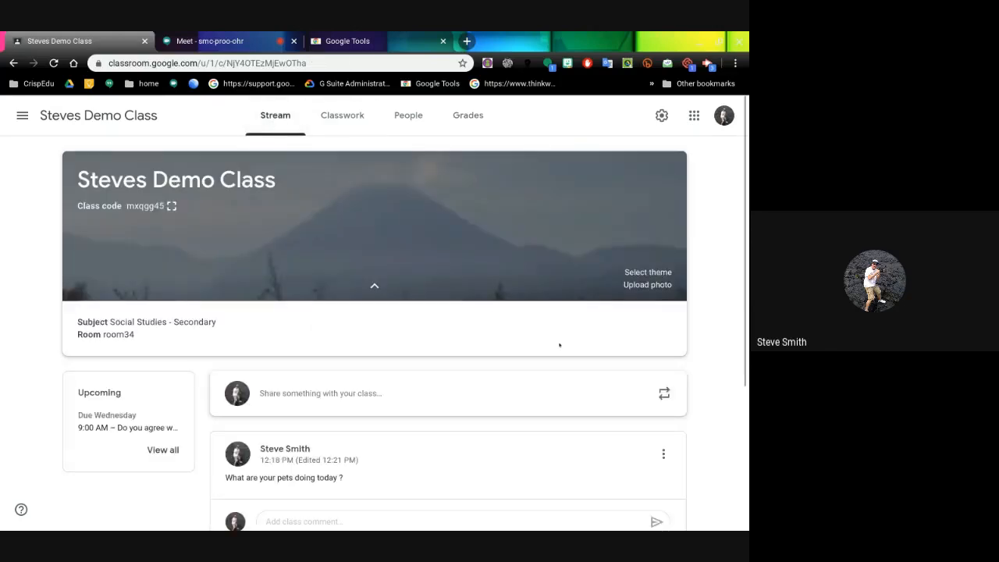
scroll(558, 344, down, 3)
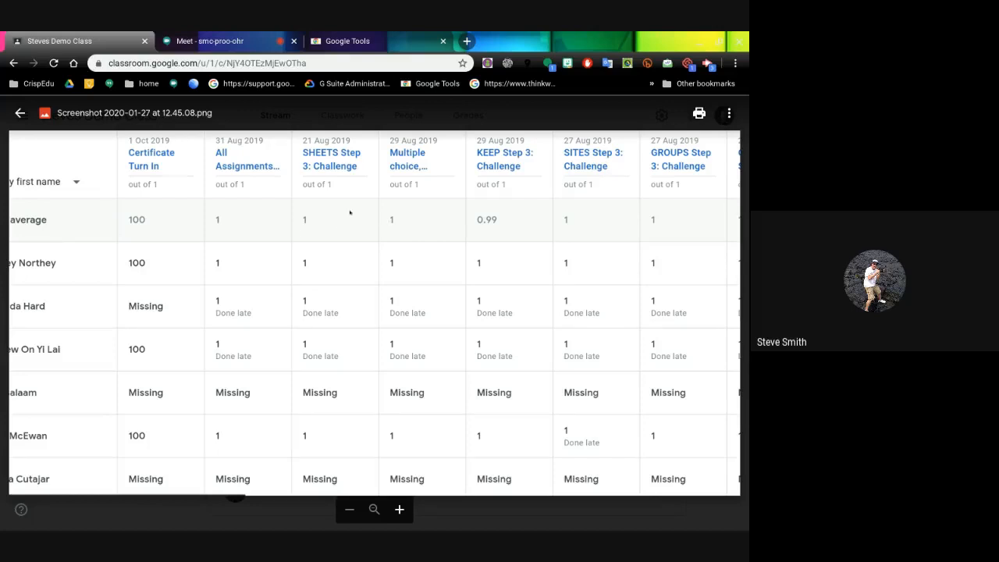
key(Escape)
click(21, 112)
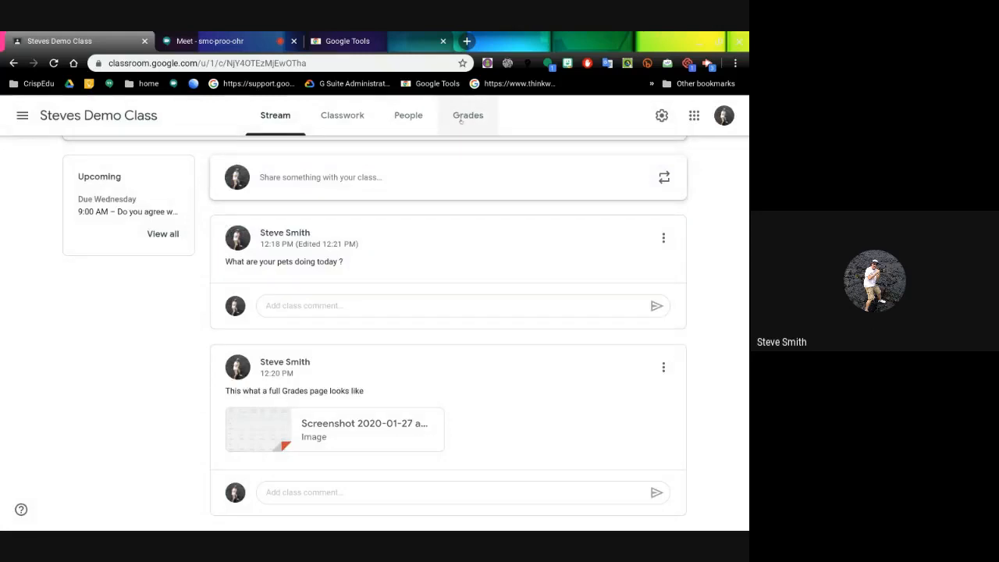
scroll(714, 195, up, 3)
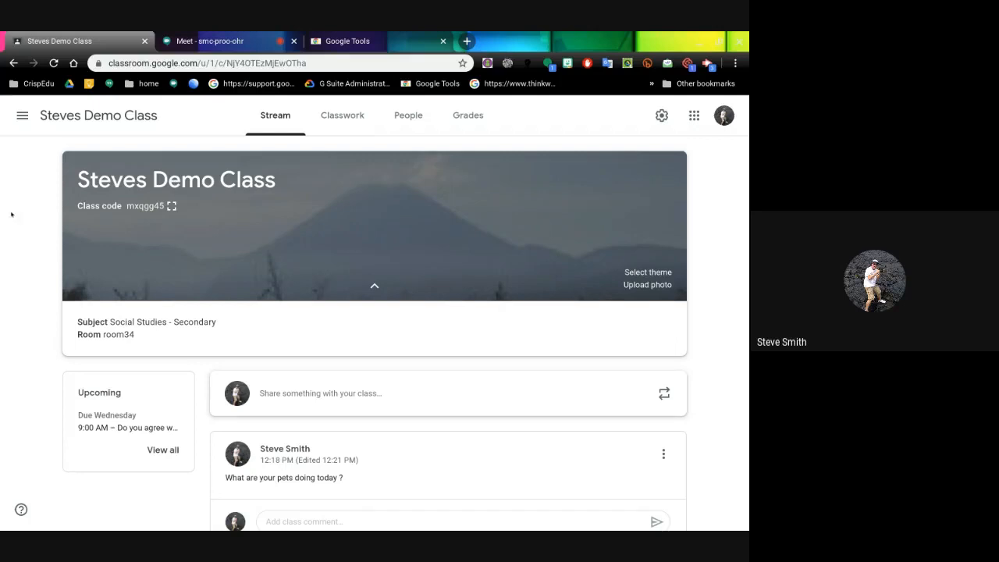
Switch to the Google Meet call and stop presenting the screen
click(228, 40)
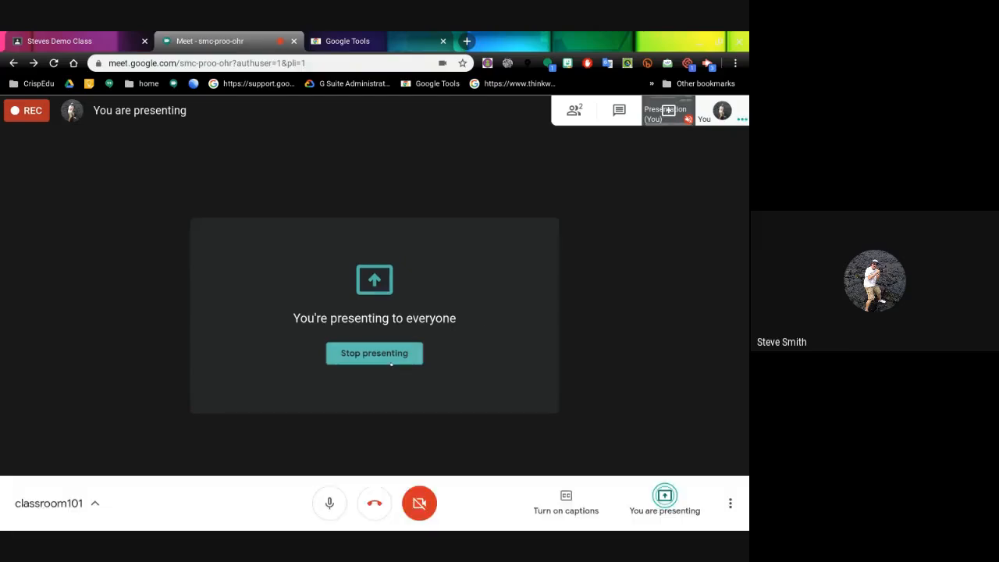
click(391, 362)
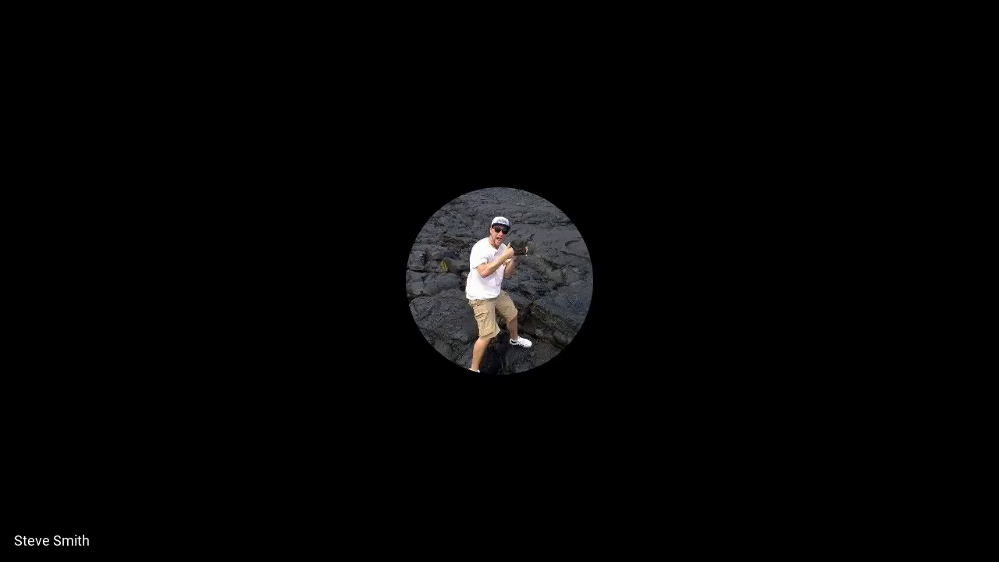